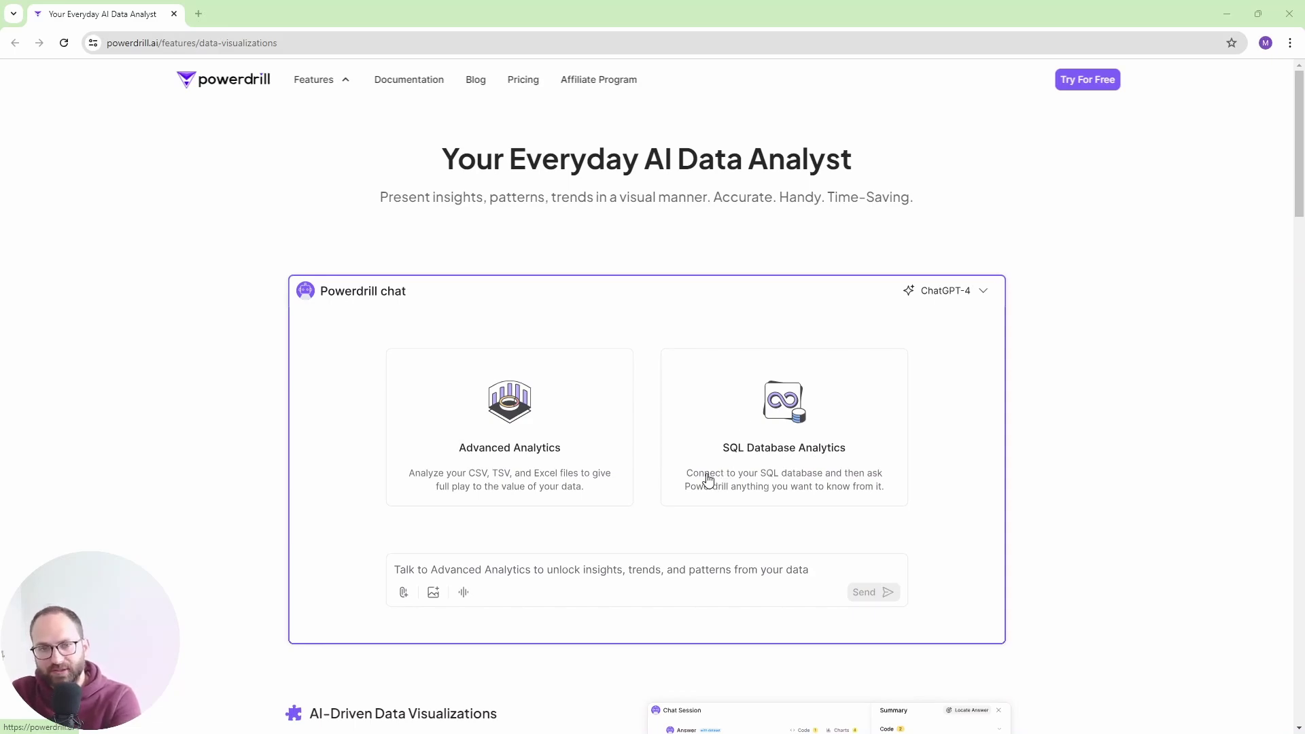
Scroll the Powerdrill page, briefly expanding and collapsing the answer about spreadsheets with multiple tabs
scroll(708, 478, "down", 6)
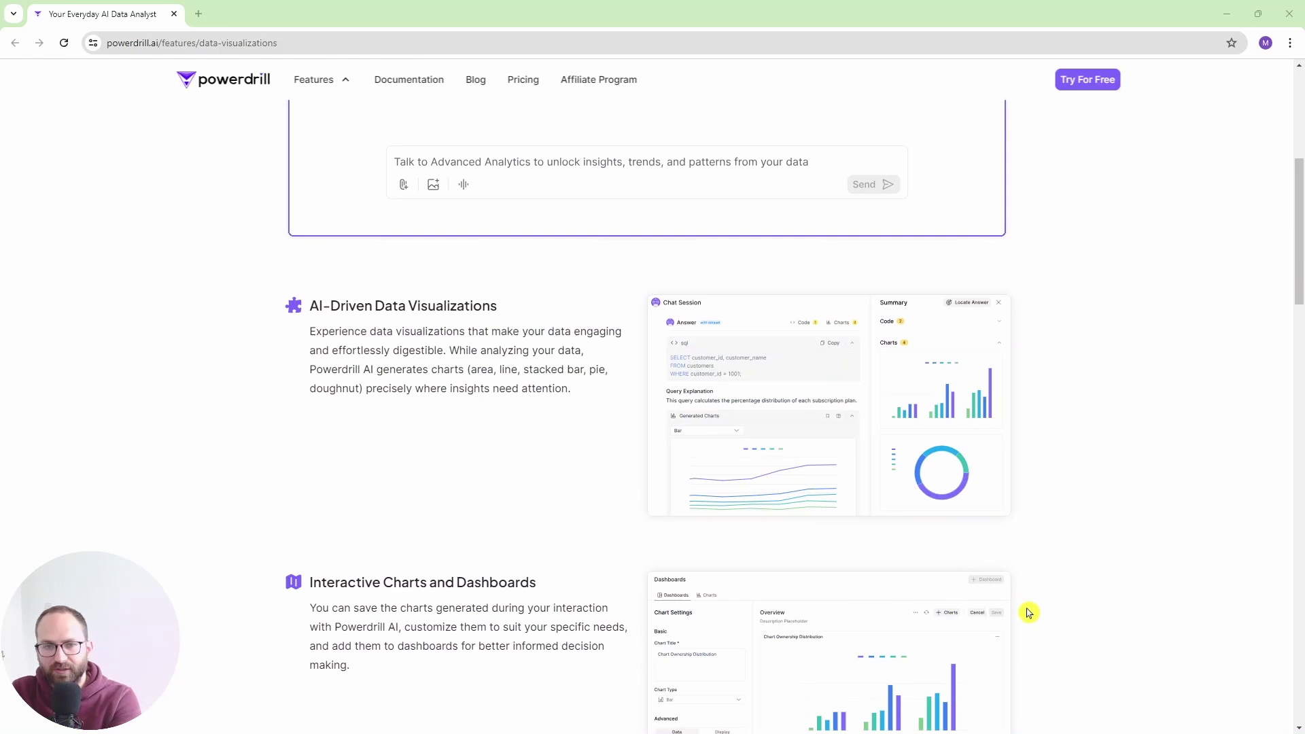
scroll(1003, 601, "down", 3)
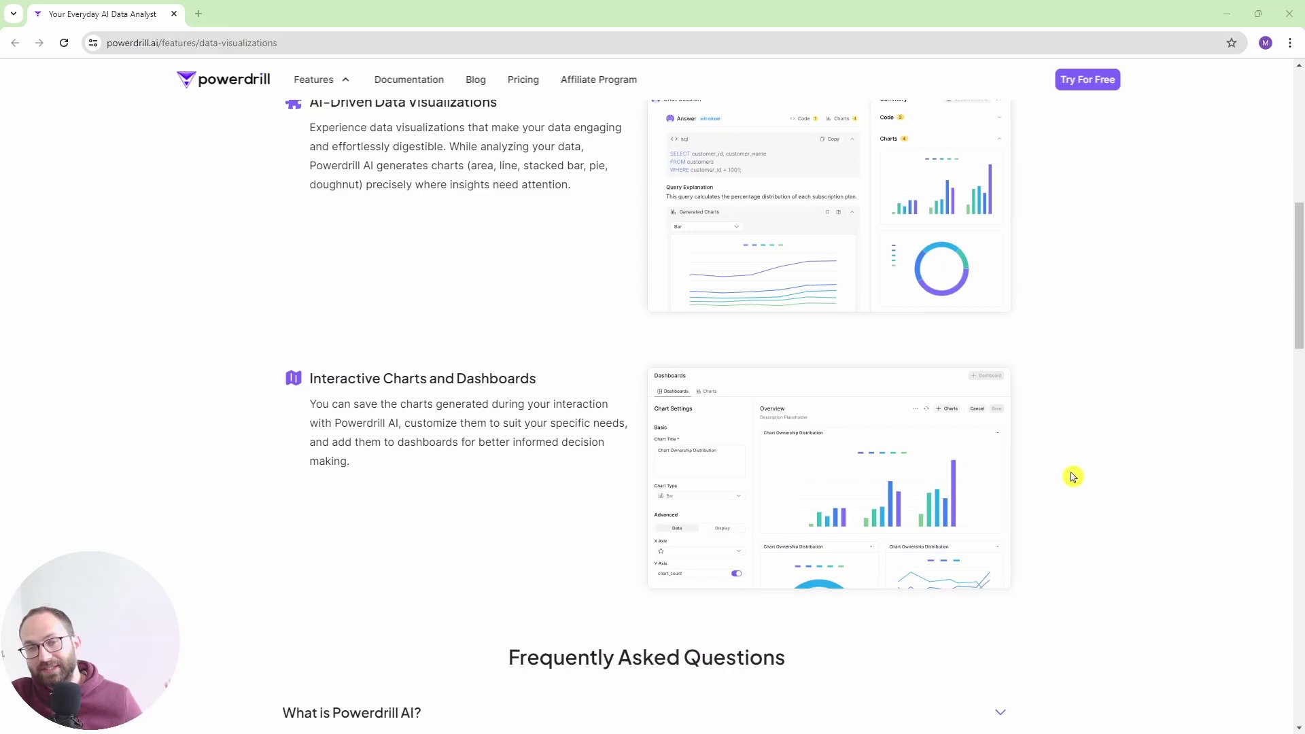
scroll(1070, 477, "down", 3)
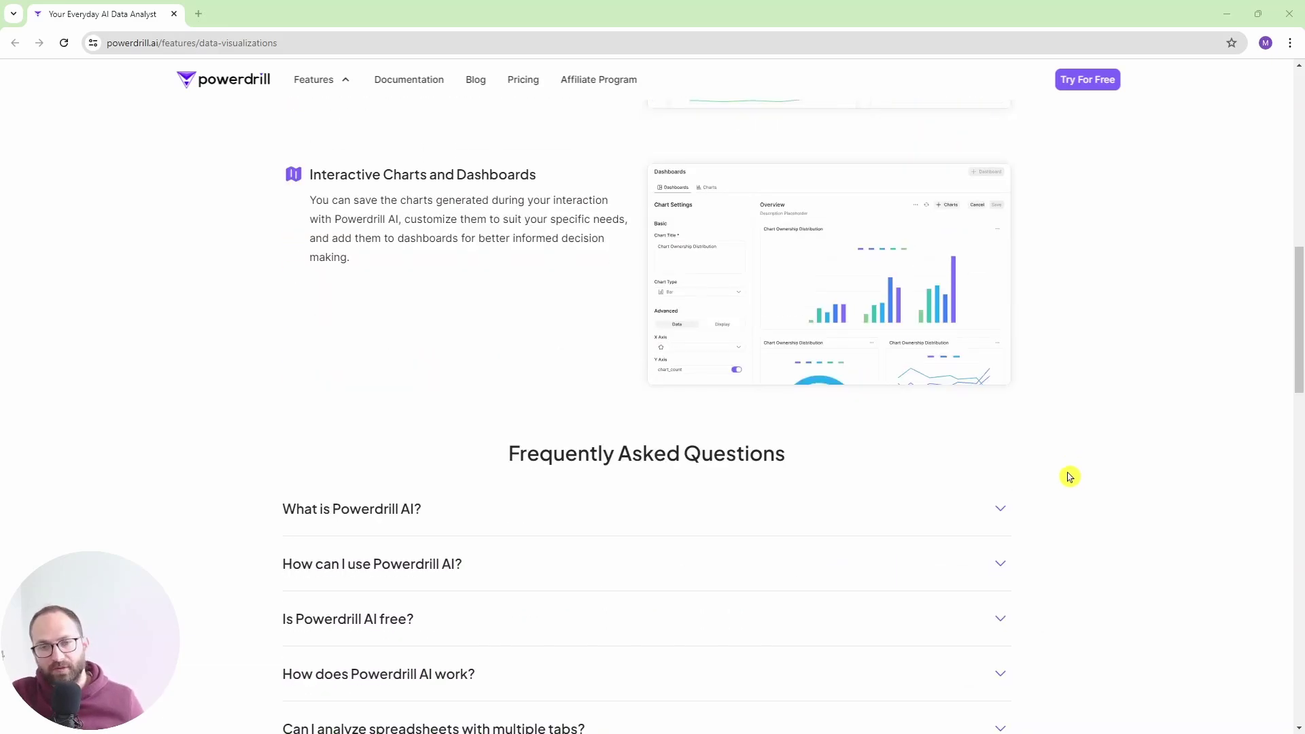
scroll(1070, 476, "down", 2)
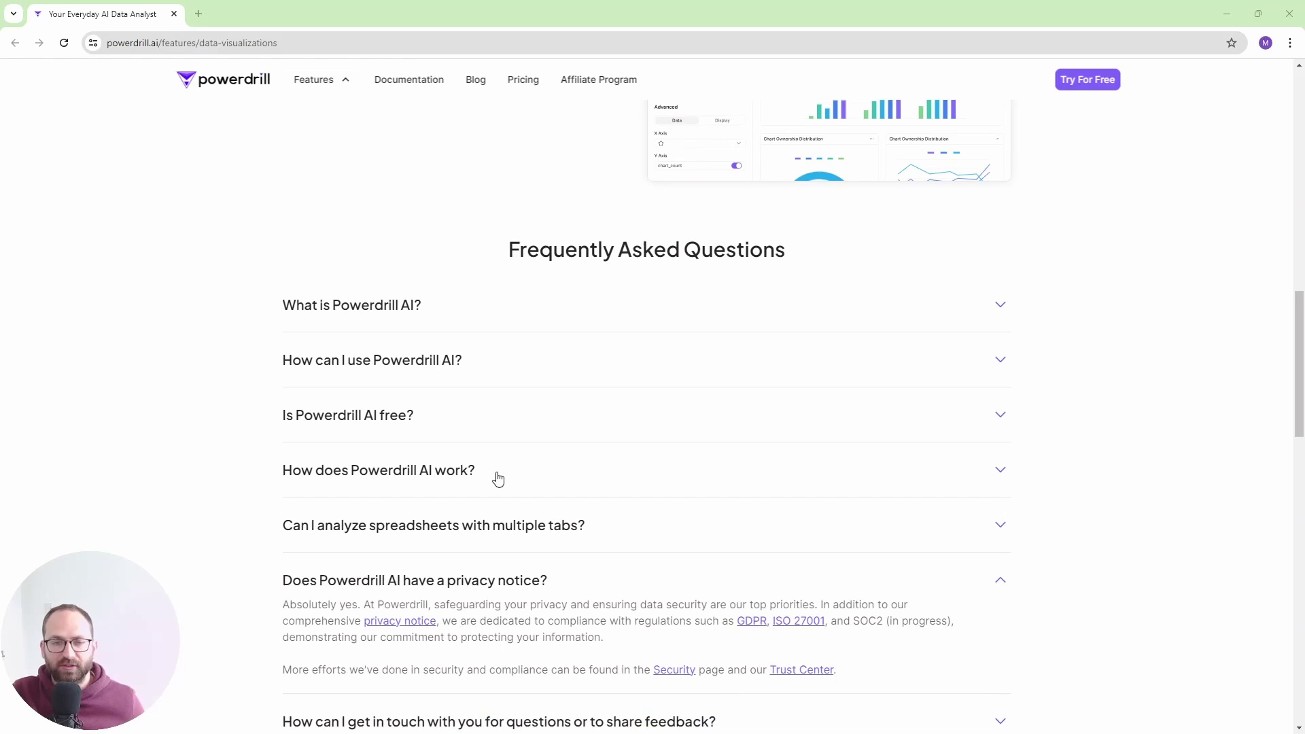
left_click(506, 529)
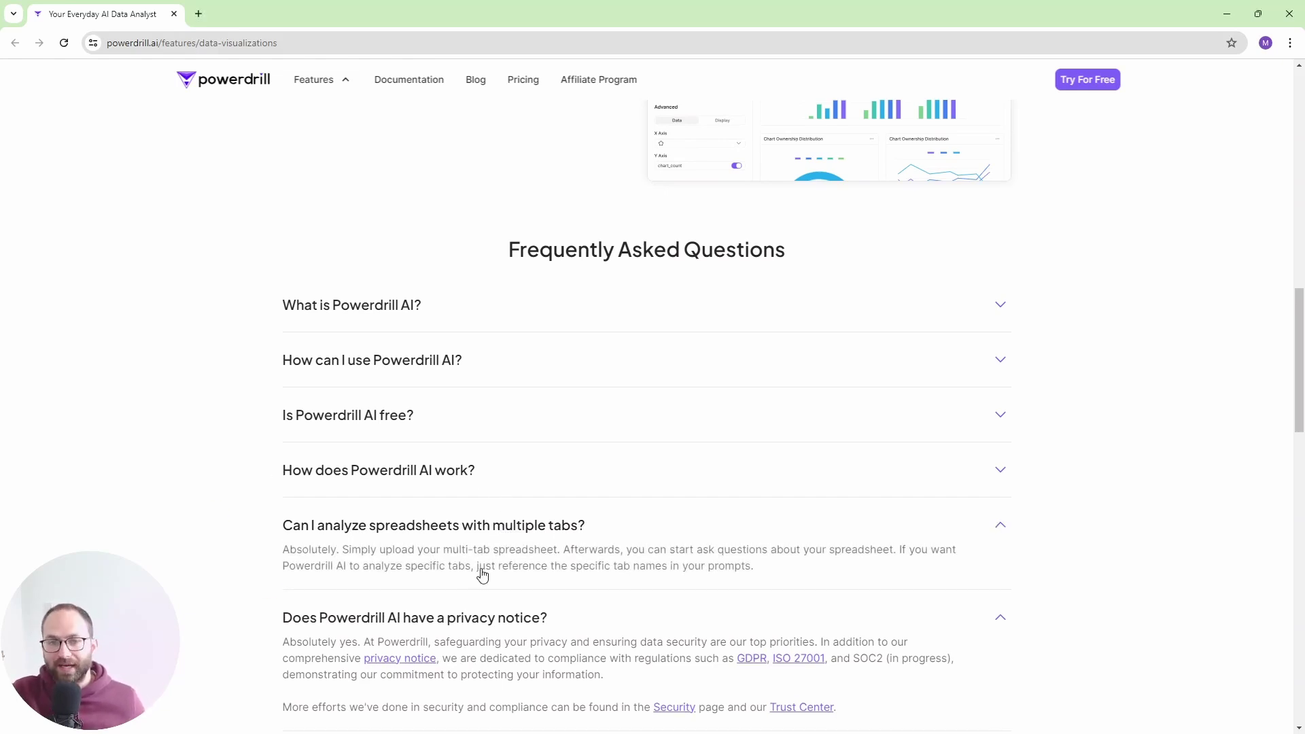
left_click(497, 530)
scroll(502, 557, "down", 1)
scroll(503, 557, "down", 2)
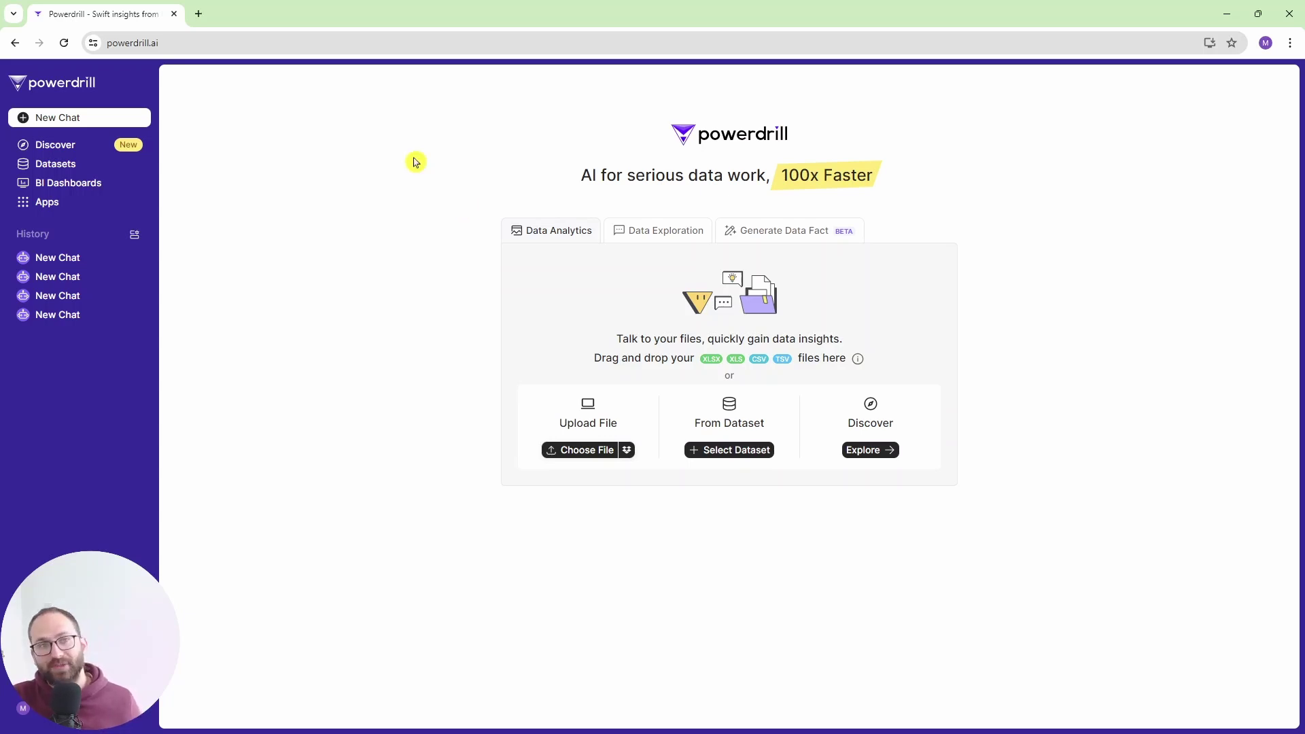
Go from Datasets through Shared with Me to Public Datasets, listing Olympic history, DATABASE DEMO and DEMO
left_click(78, 172)
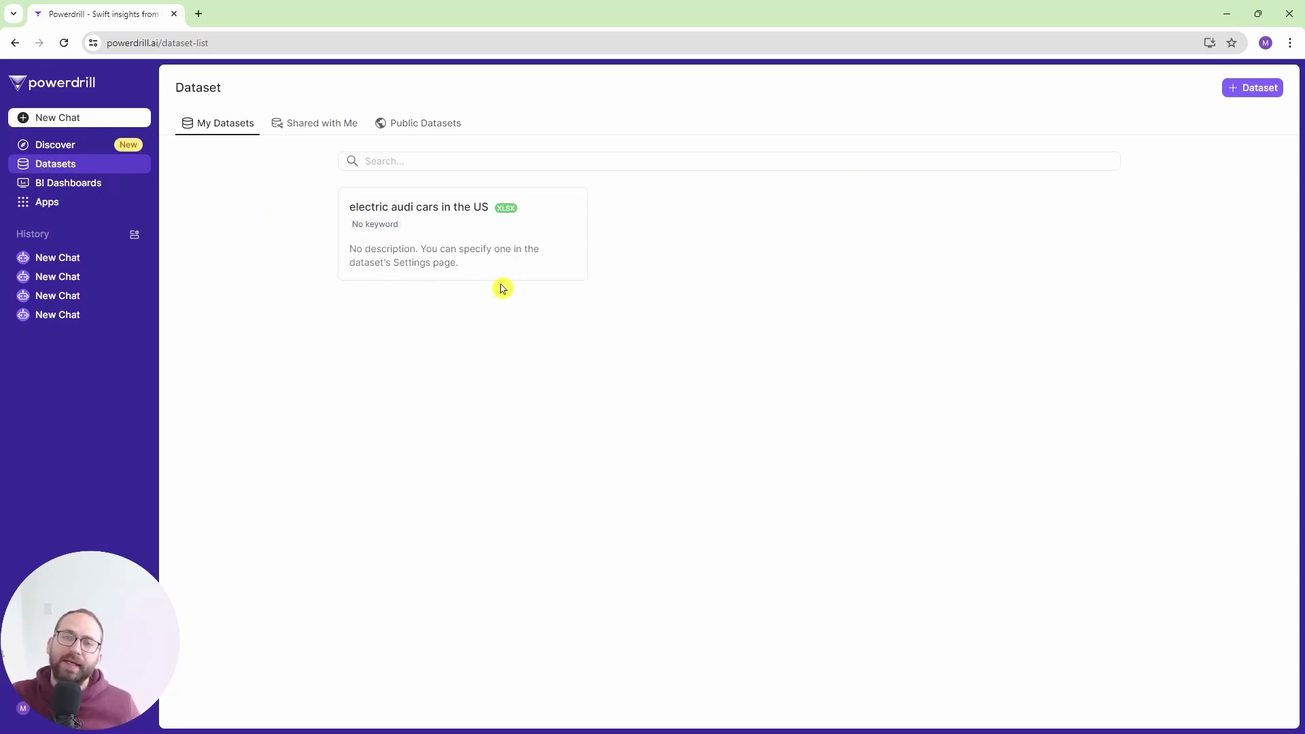
mouse_move(489, 222)
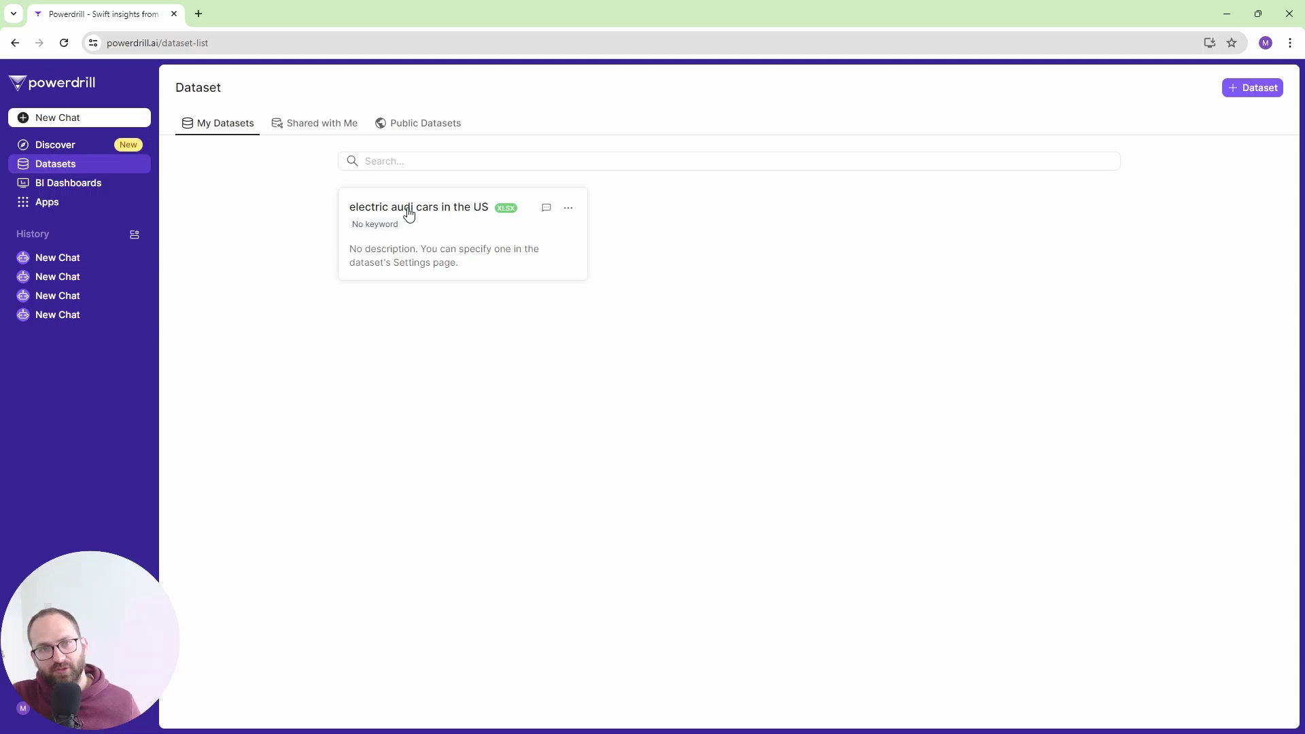
left_click(312, 129)
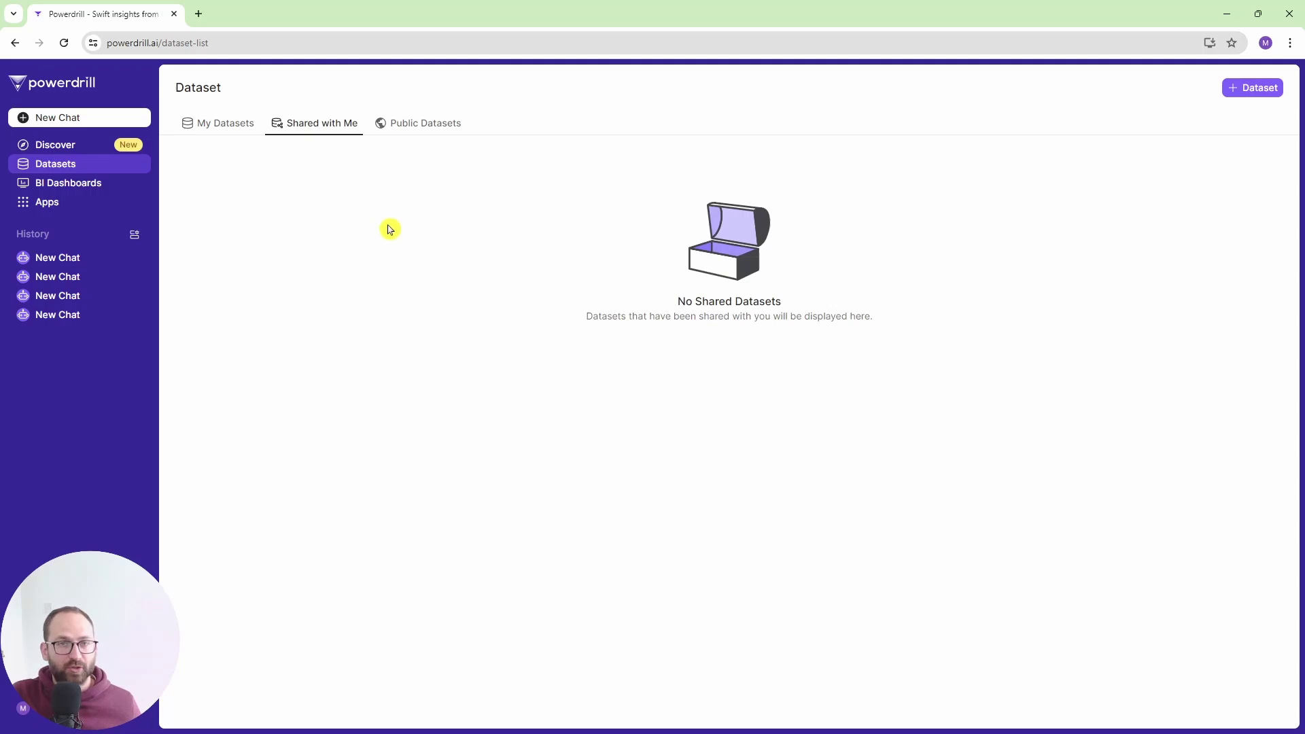
left_click(410, 125)
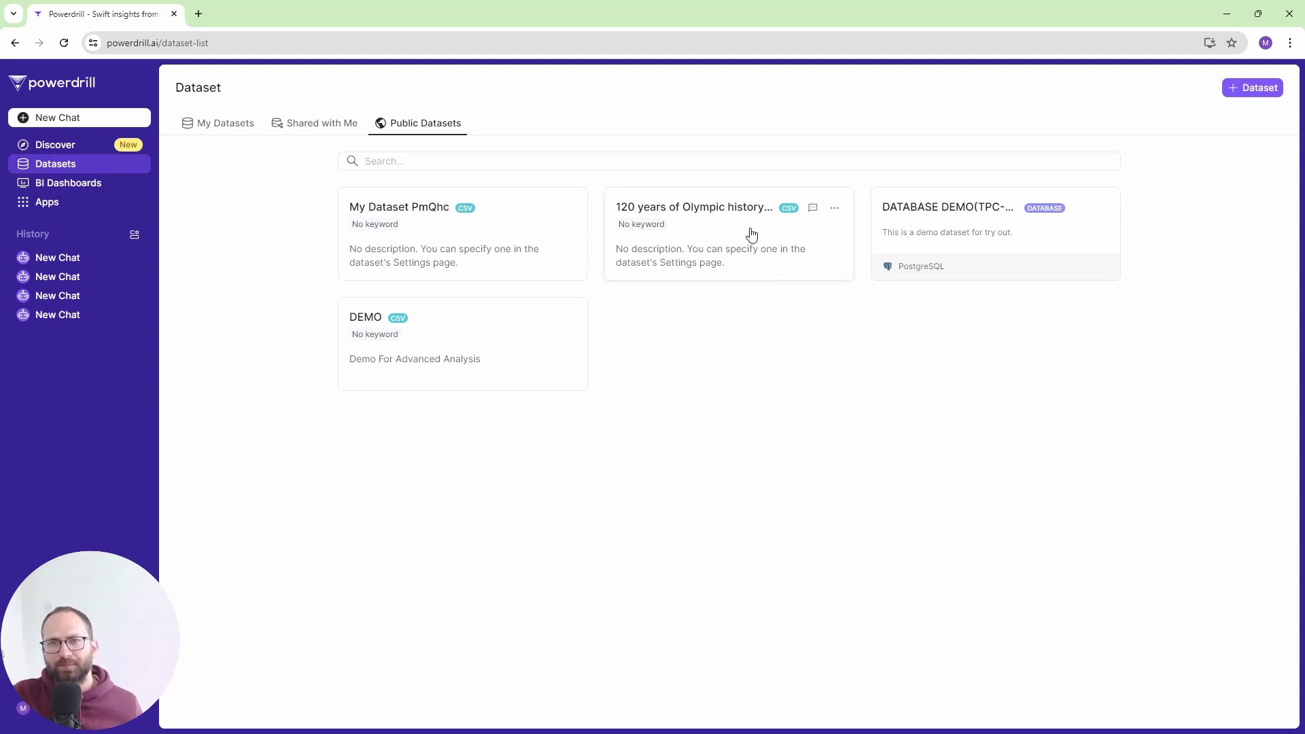
Start a chat on the 120 years of Olympic history dataset from its card
left_click(814, 210)
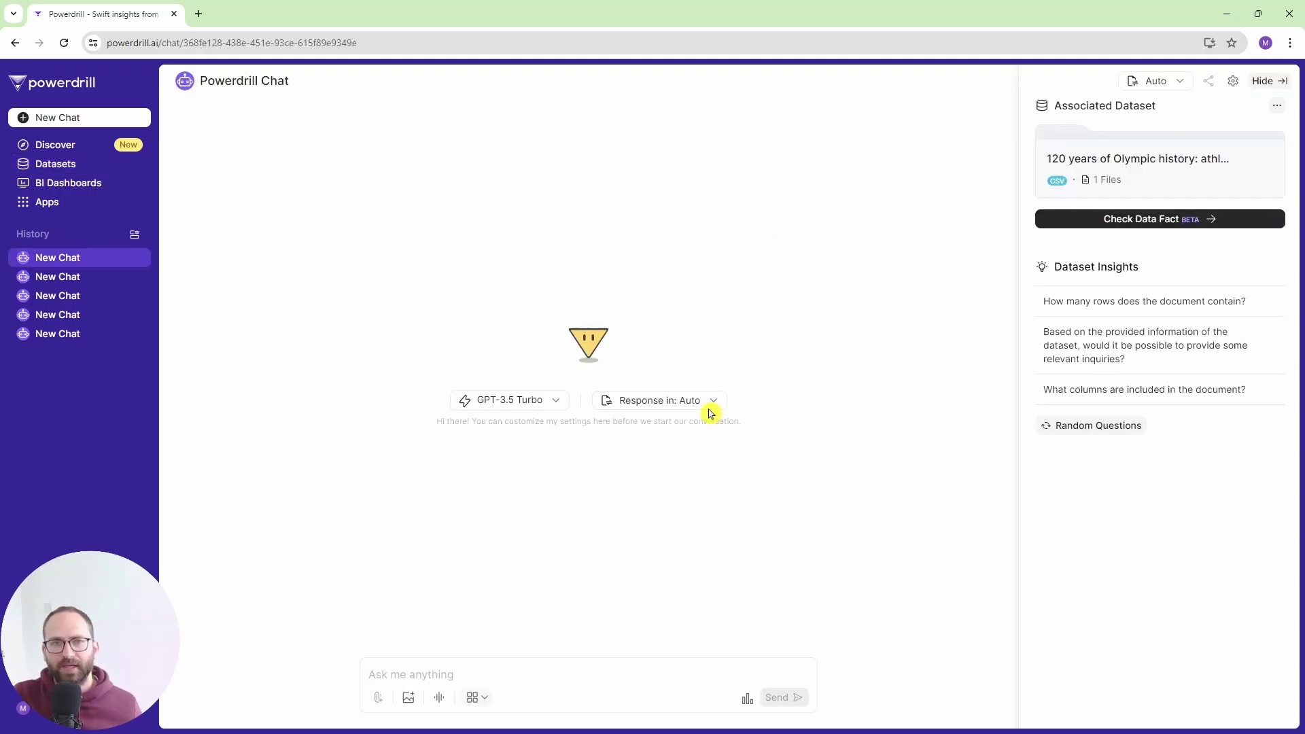
Generate the data fact report and highlight its 271,116 record count and key columns
left_click(1172, 225)
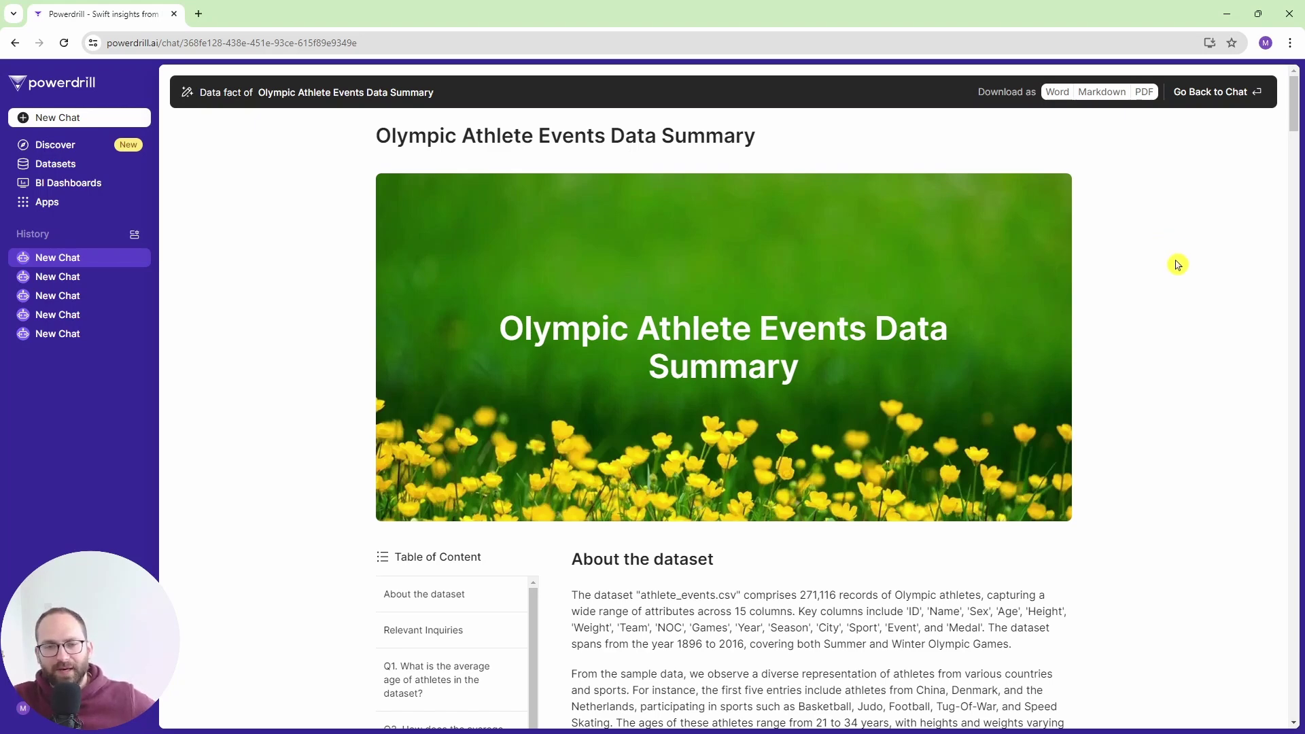
scroll(1137, 365, "down", 1)
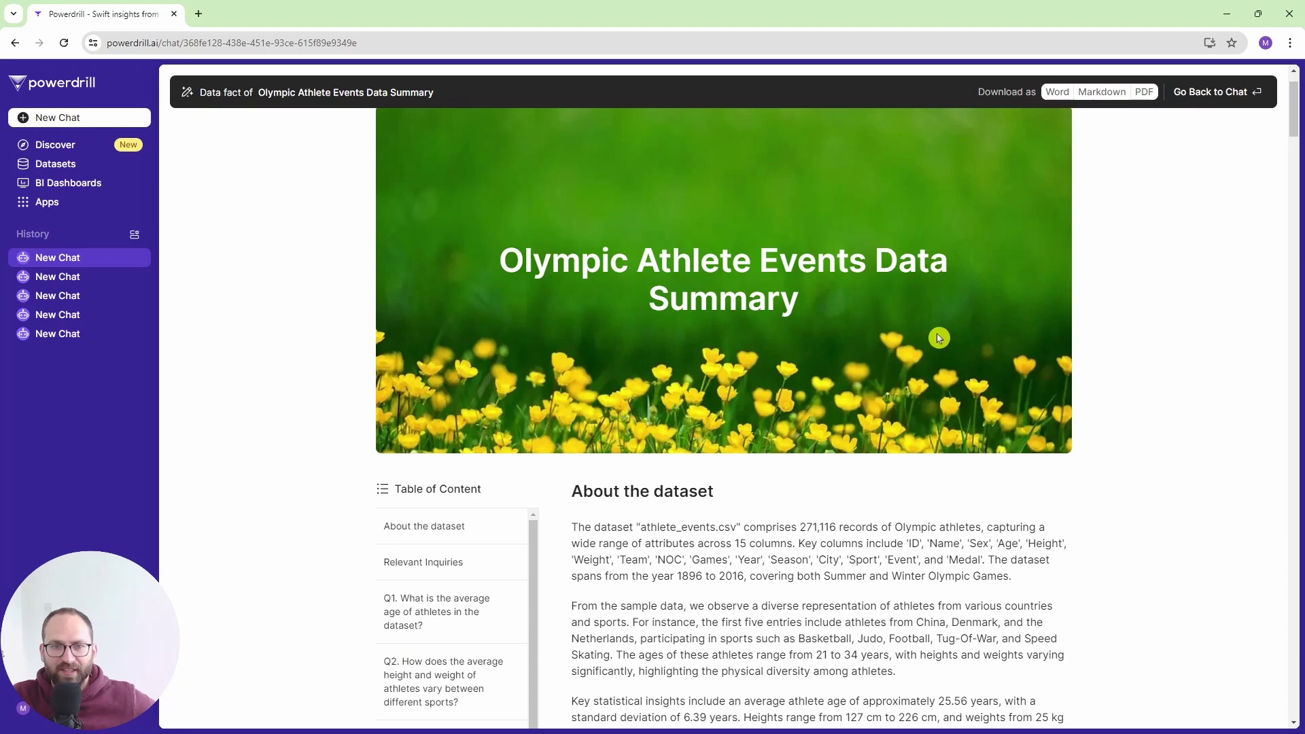
scroll(871, 460, "down", 1)
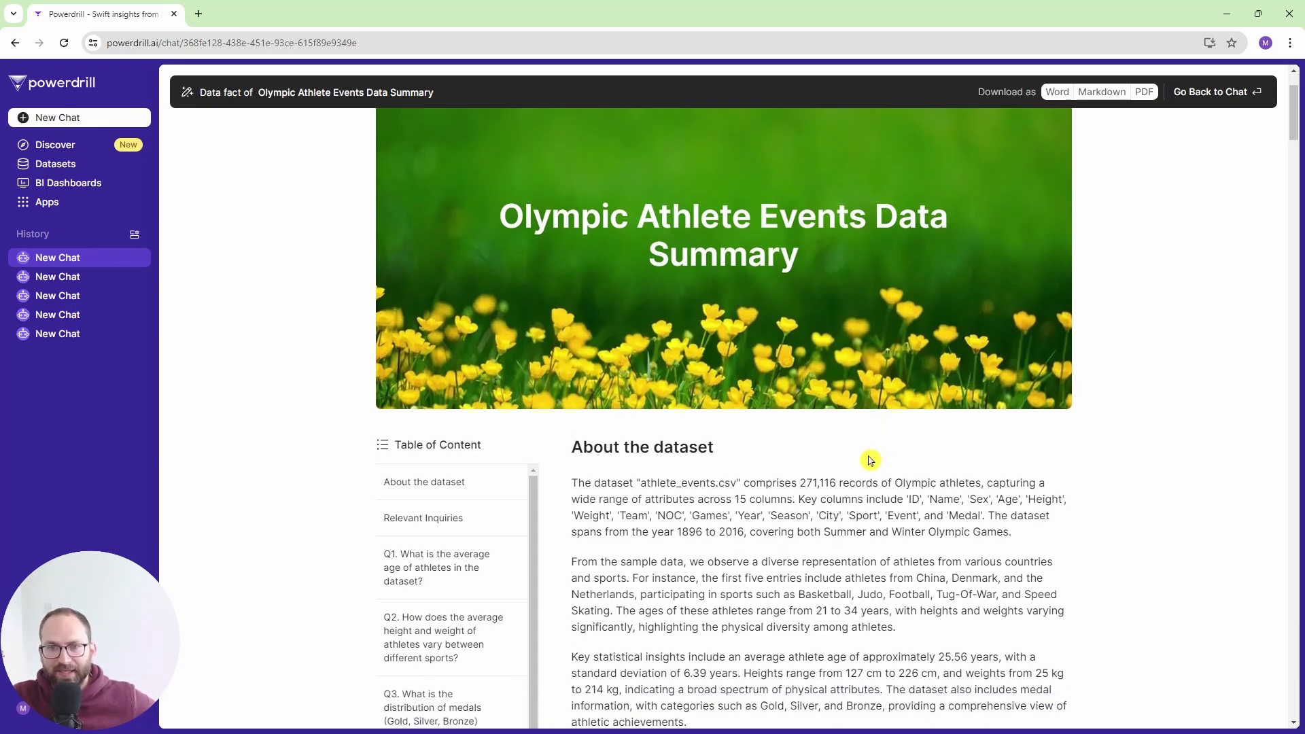
scroll(870, 460, "down", 2)
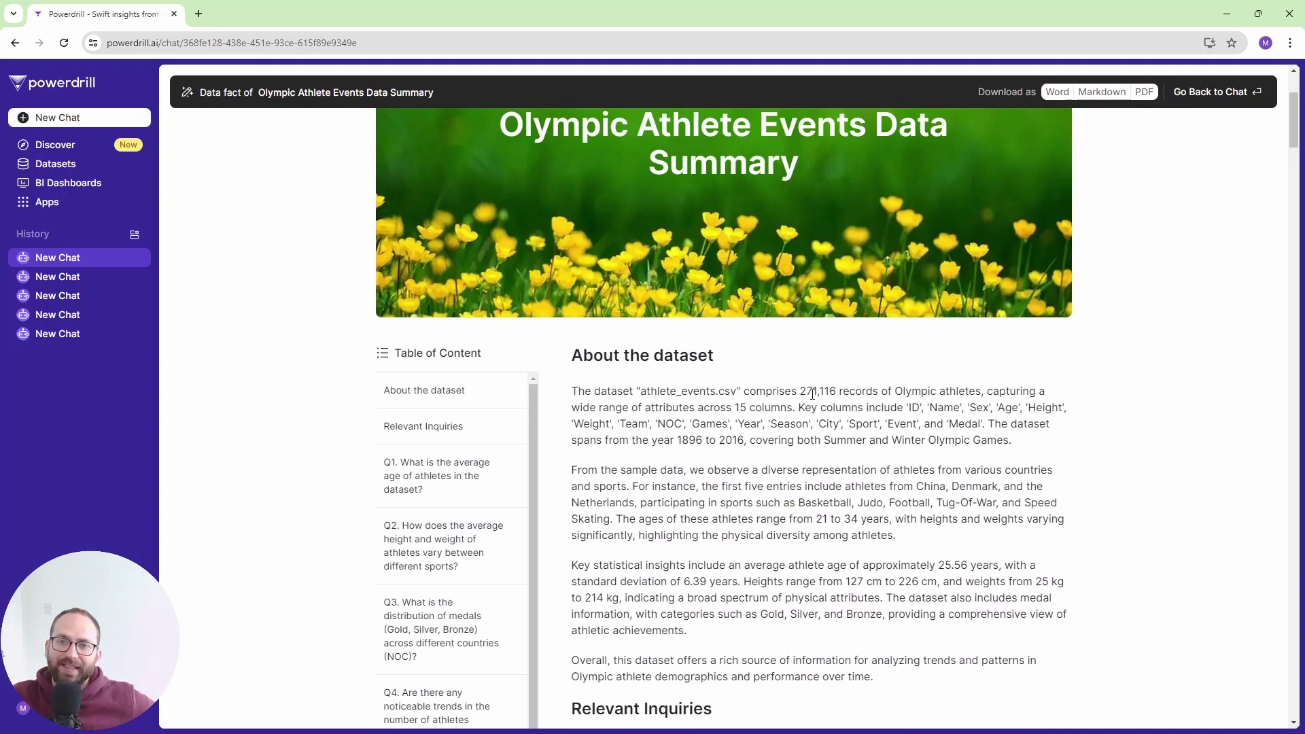
left_click_drag(800, 391, 889, 391)
left_click(867, 412)
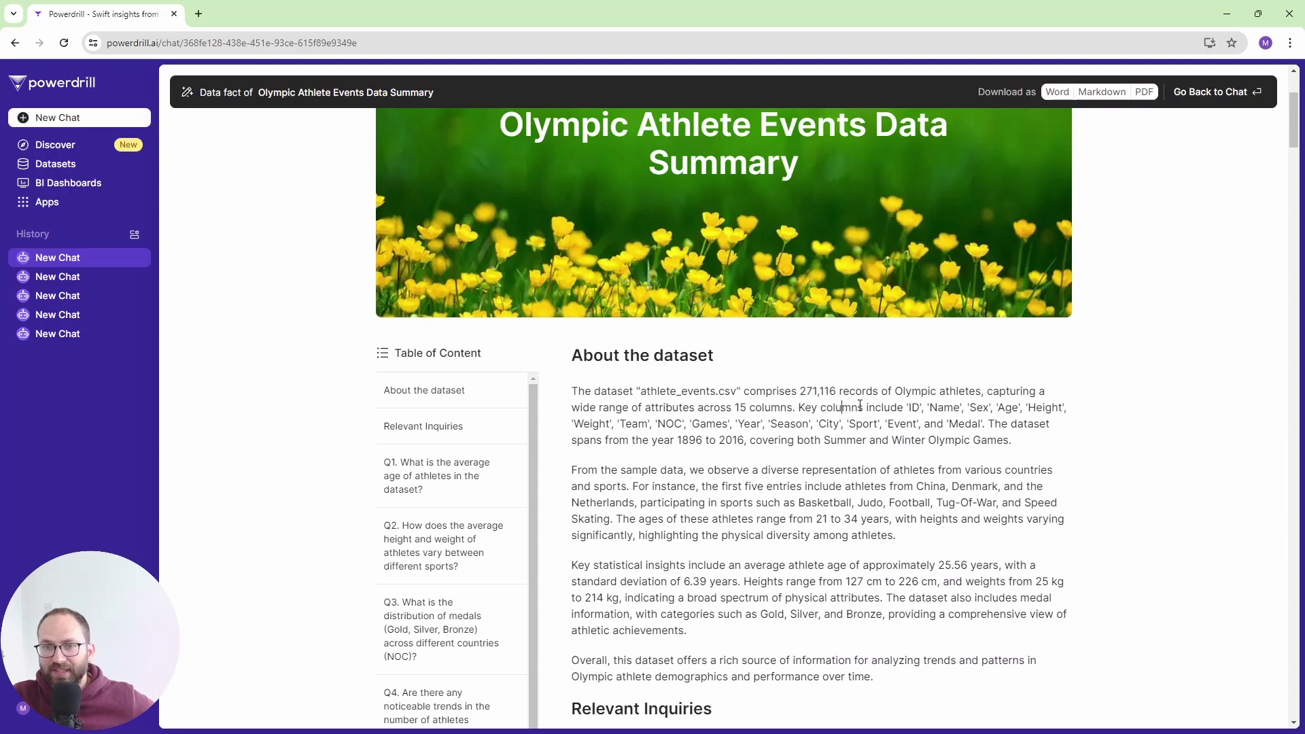
left_click_drag(860, 405, 1058, 435)
left_click(728, 503)
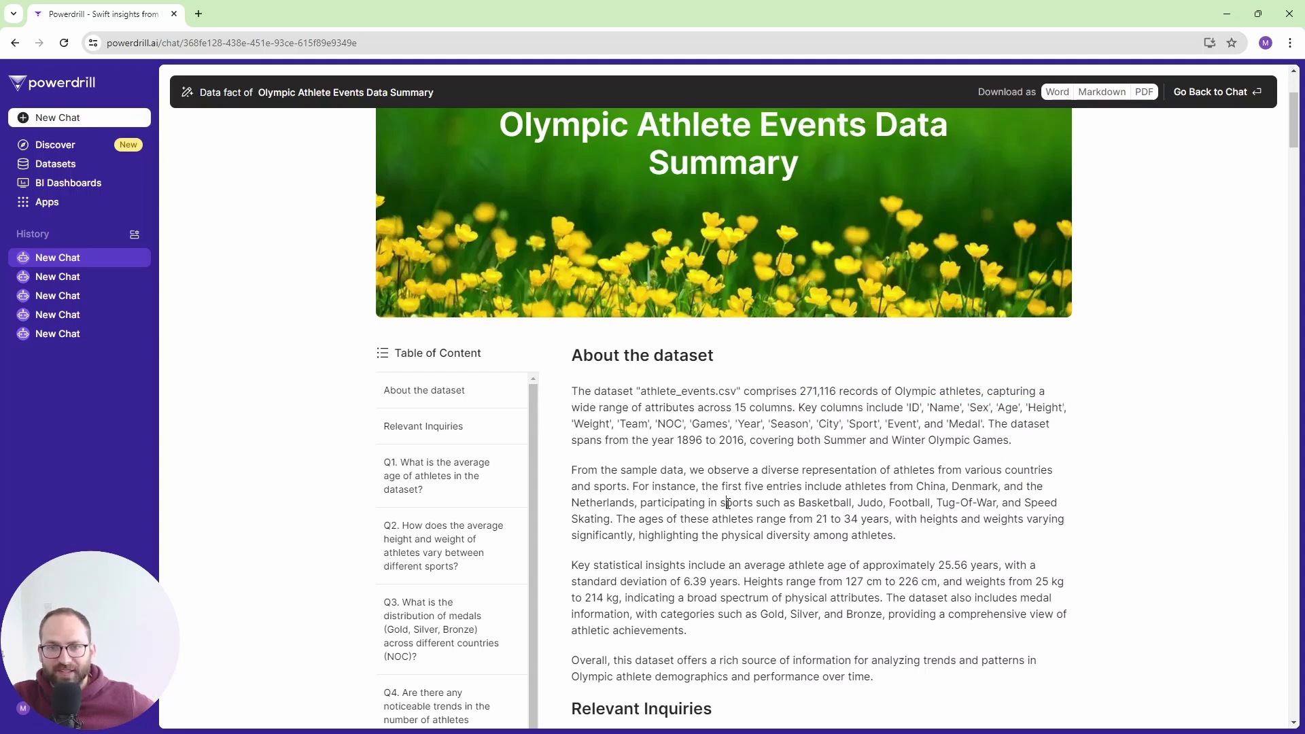
Highlight the report's sample sports, ages 21–34, heights 127–226 cm and weights 25–214 kg
scroll(857, 464, "down", 2)
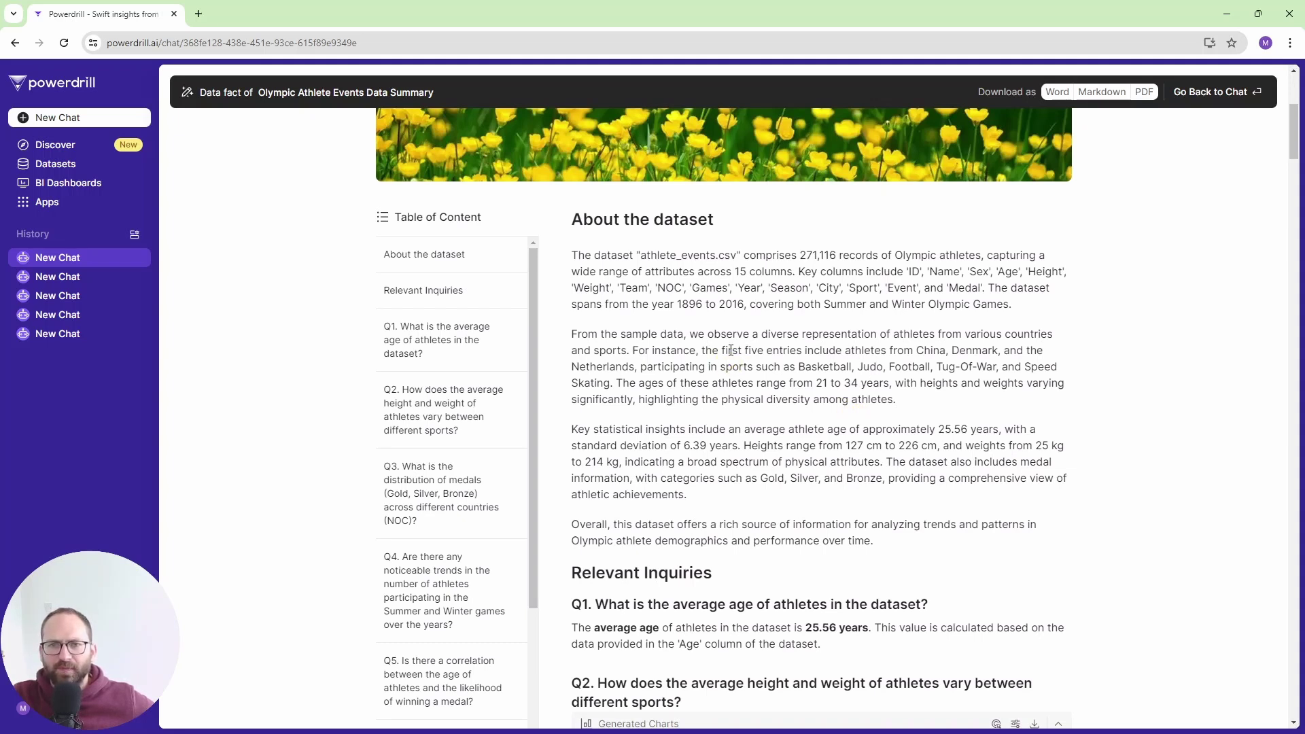
left_click_drag(706, 350, 1045, 352)
left_click_drag(811, 367, 979, 367)
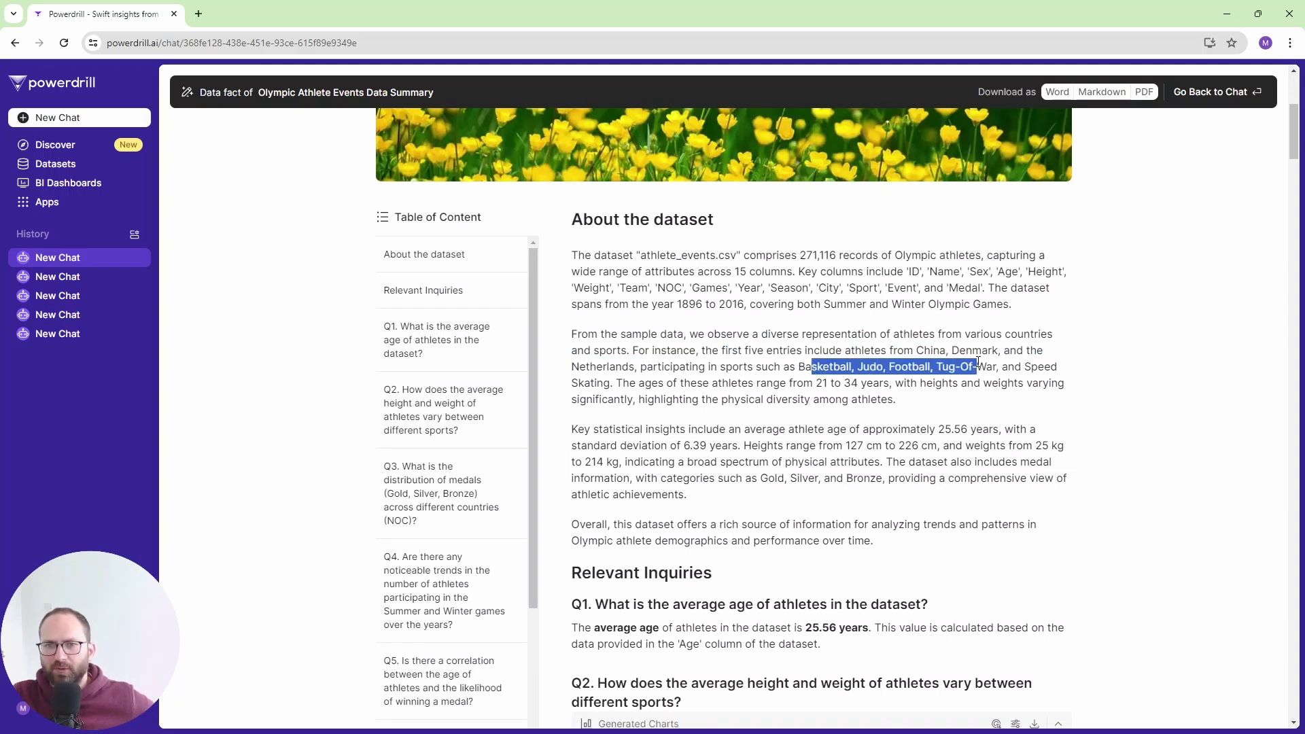
left_click(741, 383)
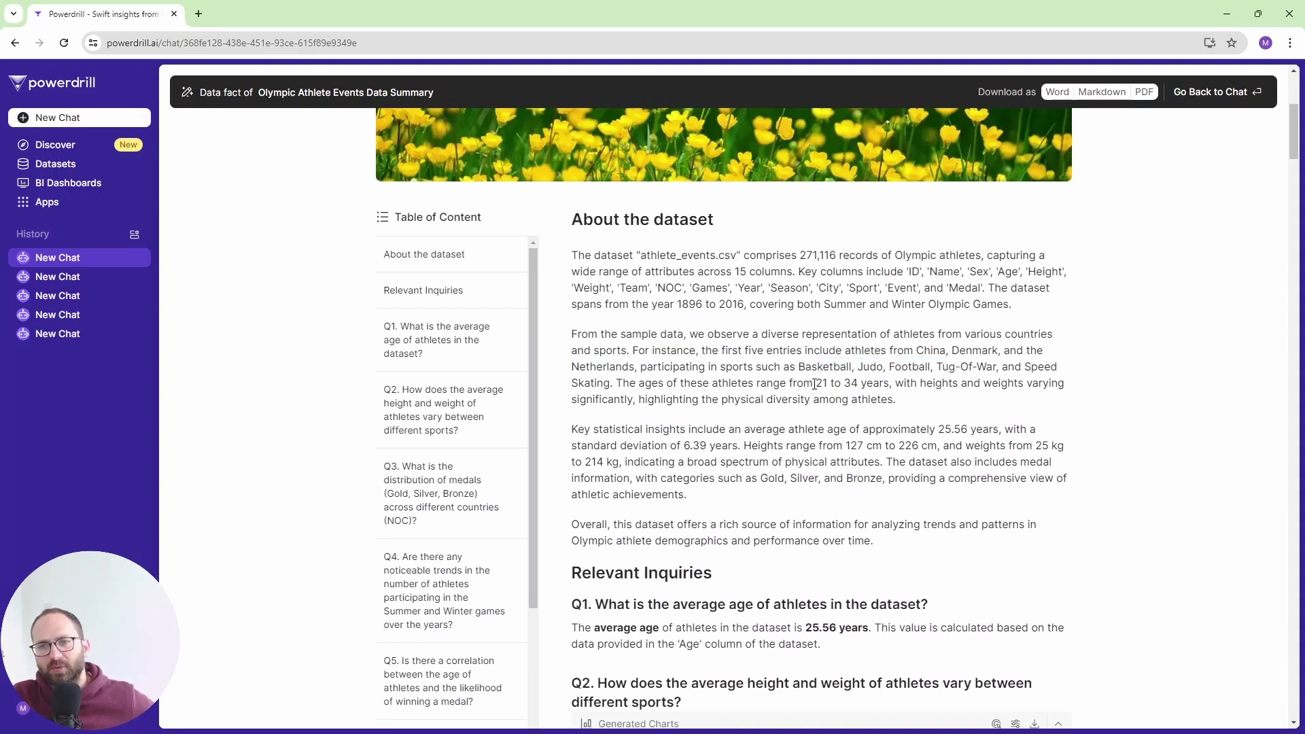
left_click_drag(815, 384, 897, 384)
left_click(897, 384)
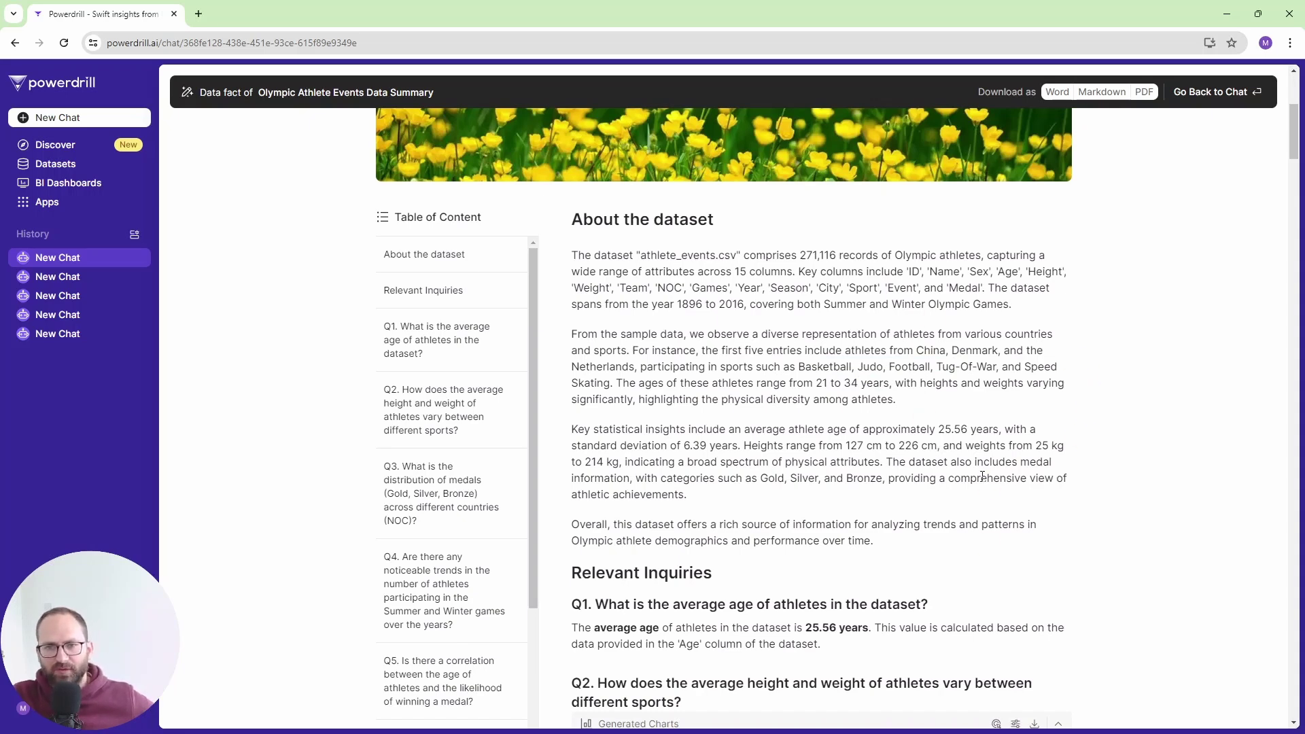
scroll(986, 475, "down", 2)
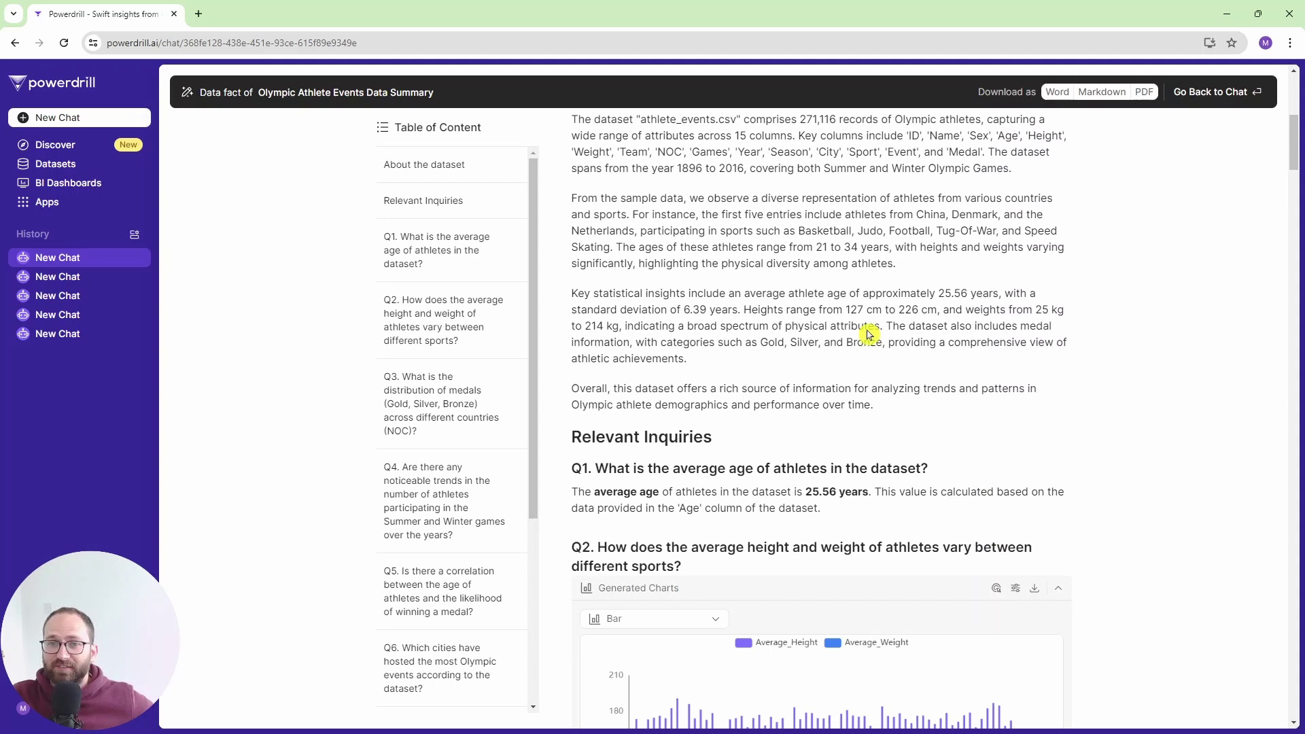
left_click_drag(813, 310, 943, 310)
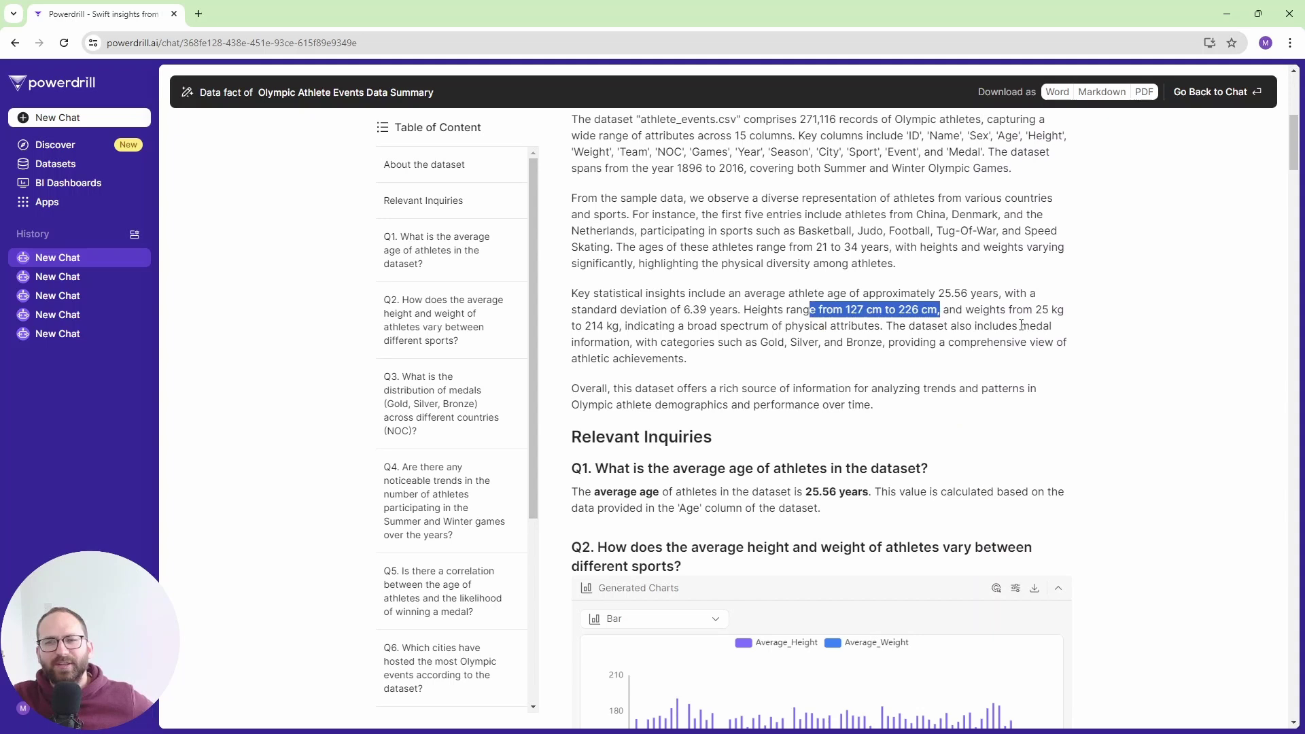
left_click_drag(1009, 310, 697, 327)
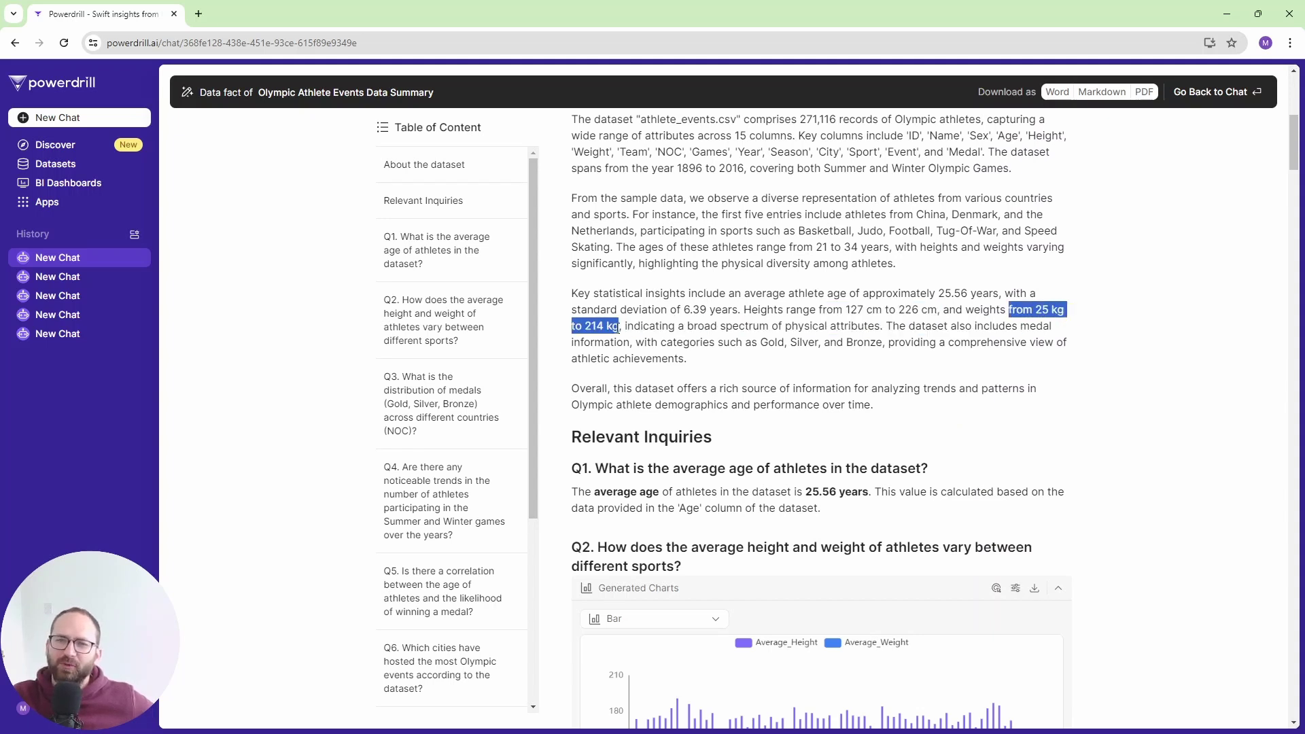
left_click(683, 345)
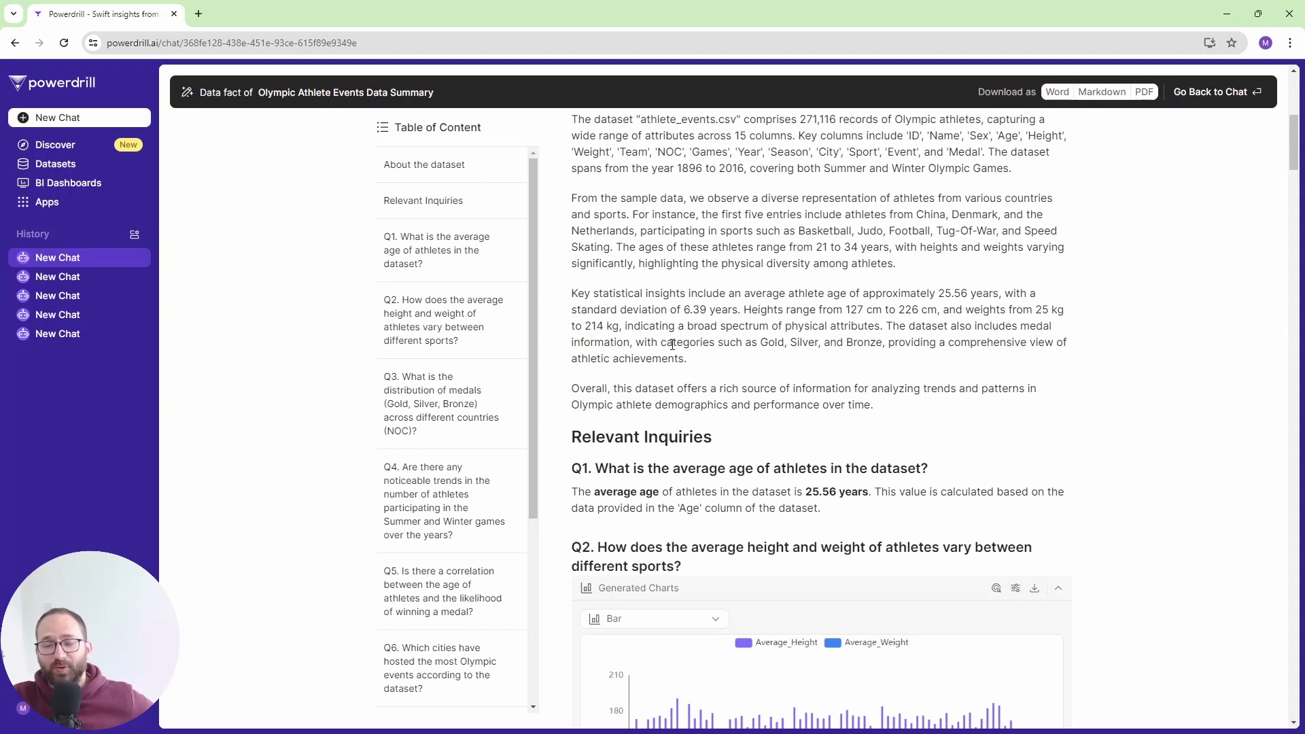
Scroll past the Q2 height and weight by sport conclusion to the Q3 medals-by-NOC chart
scroll(685, 354, "down", 1)
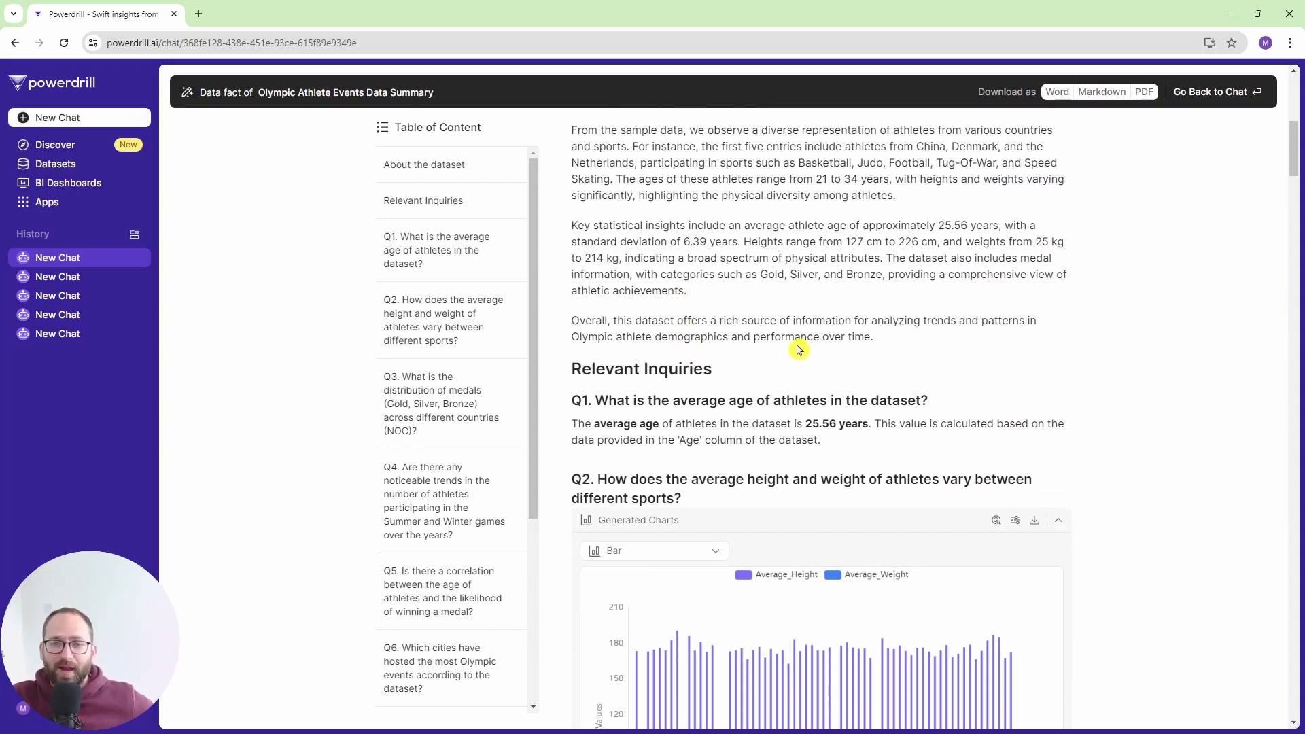
scroll(799, 348, "down", 1)
scroll(771, 332, "down", 2)
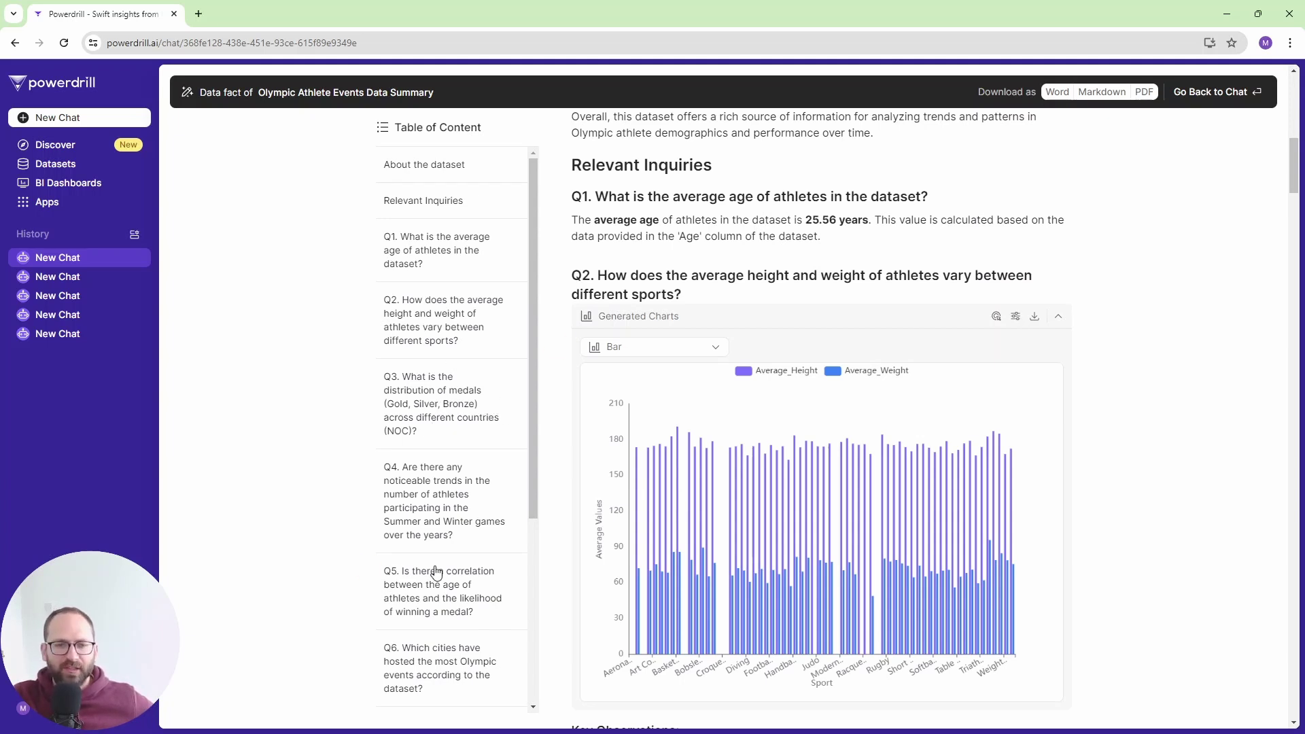
scroll(437, 574, "down", 4)
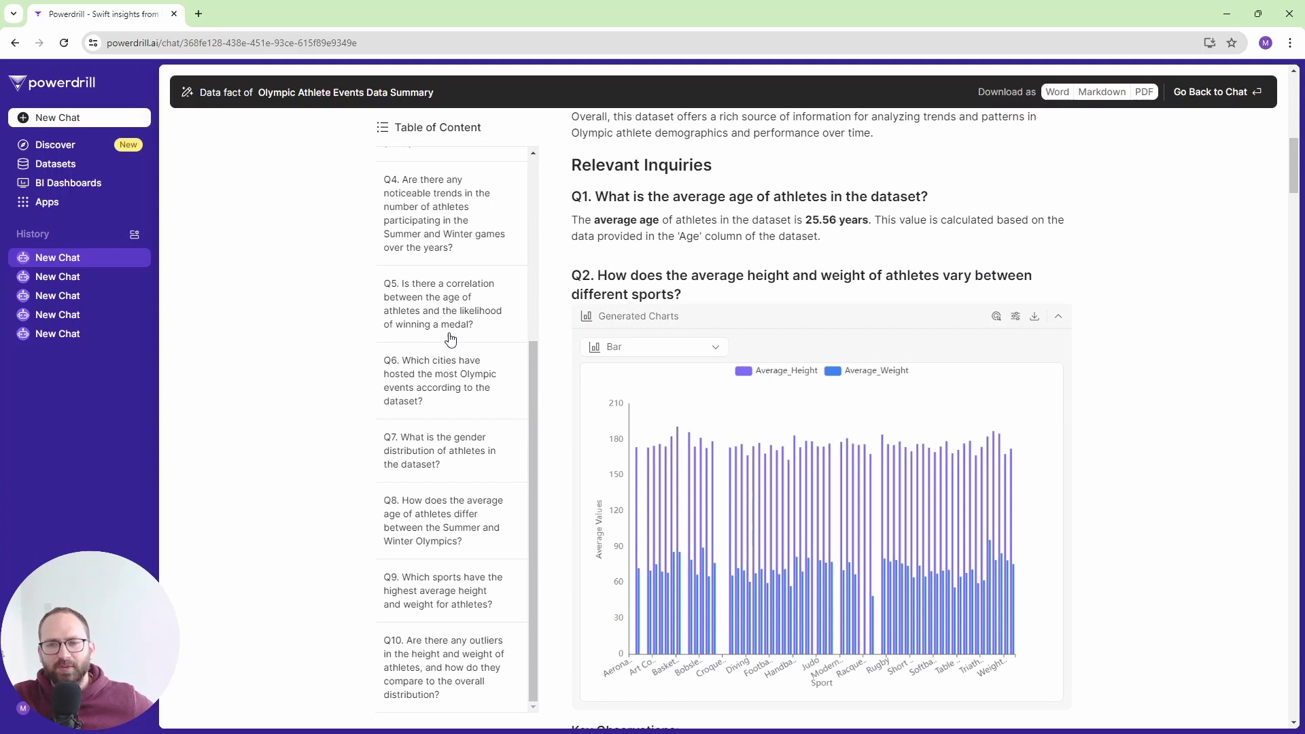
scroll(1160, 312, "down", 1)
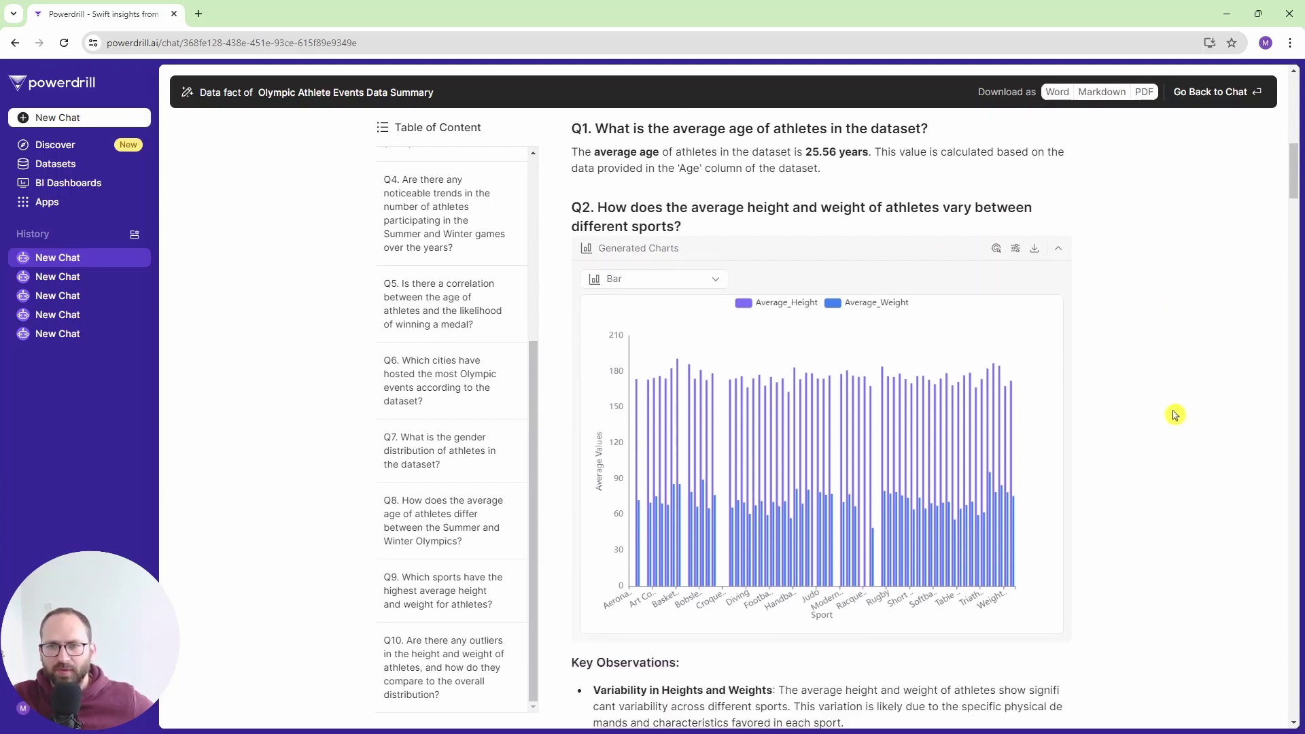
scroll(1172, 418, "down", 1)
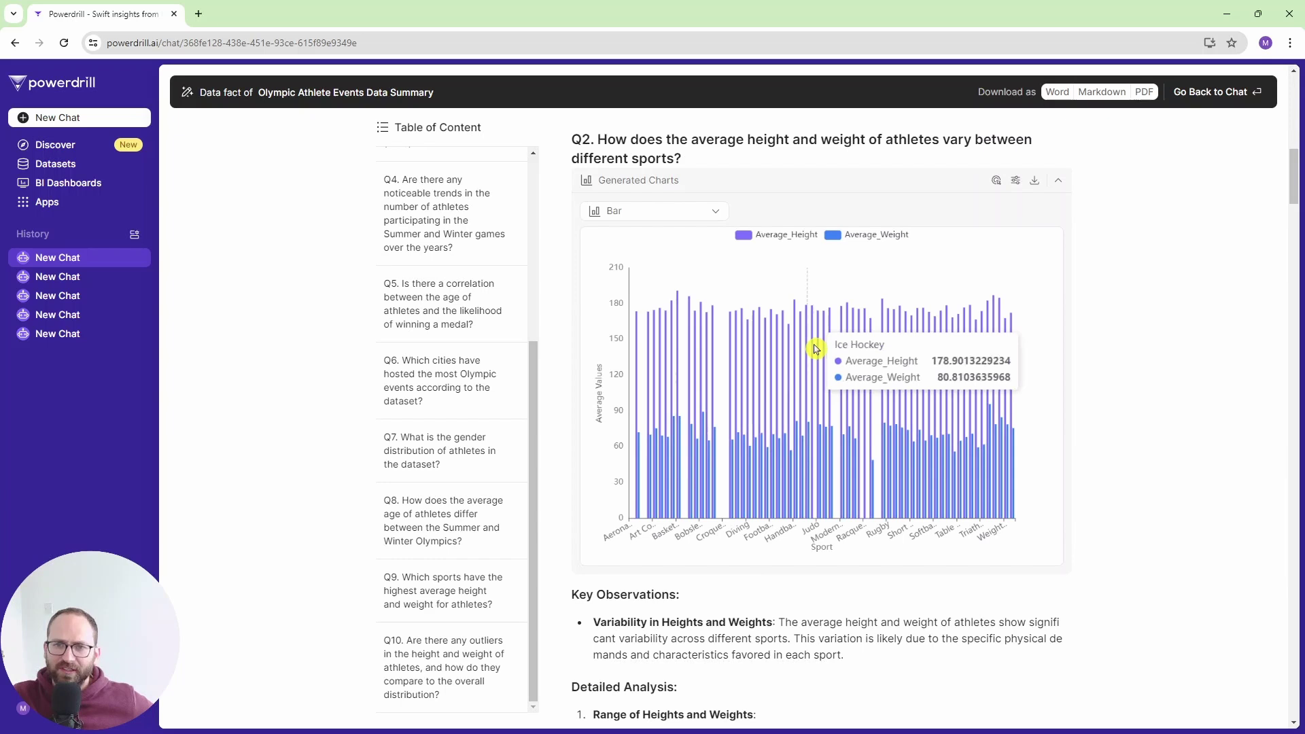
scroll(1115, 374, "up", 1)
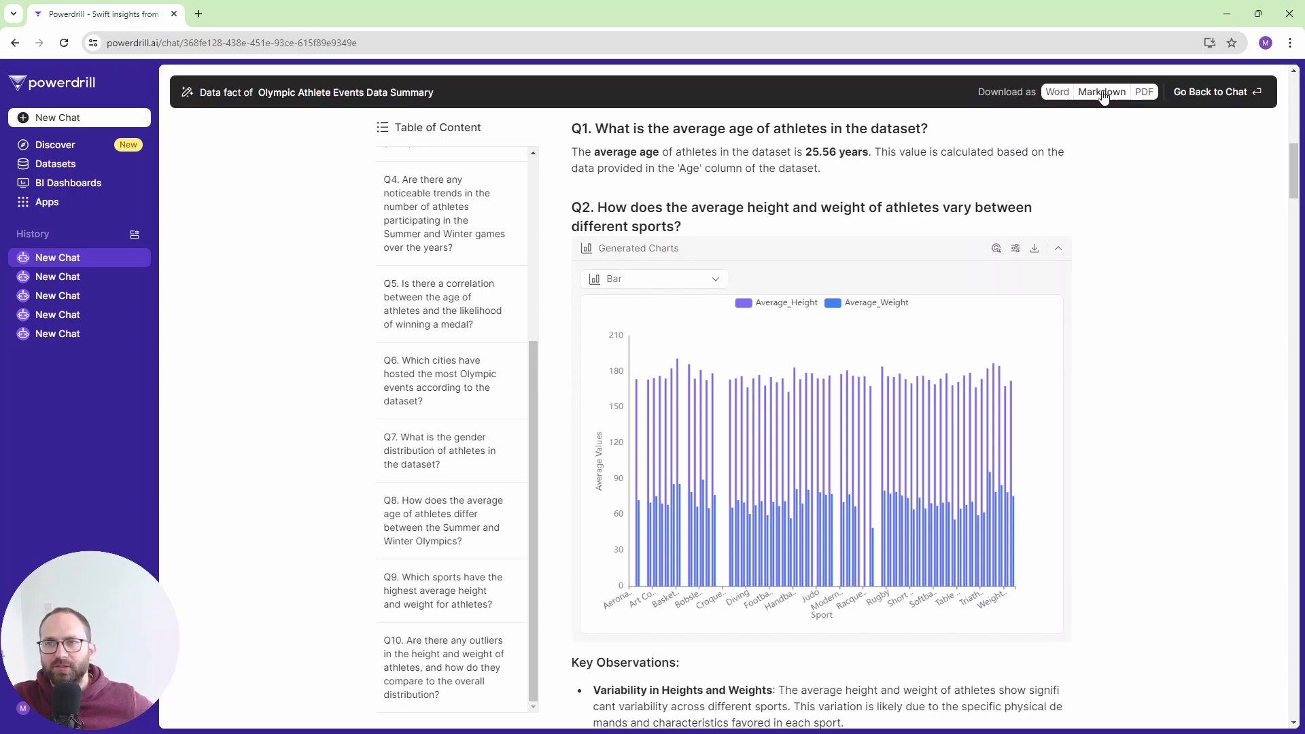
scroll(1131, 276, "down", 4)
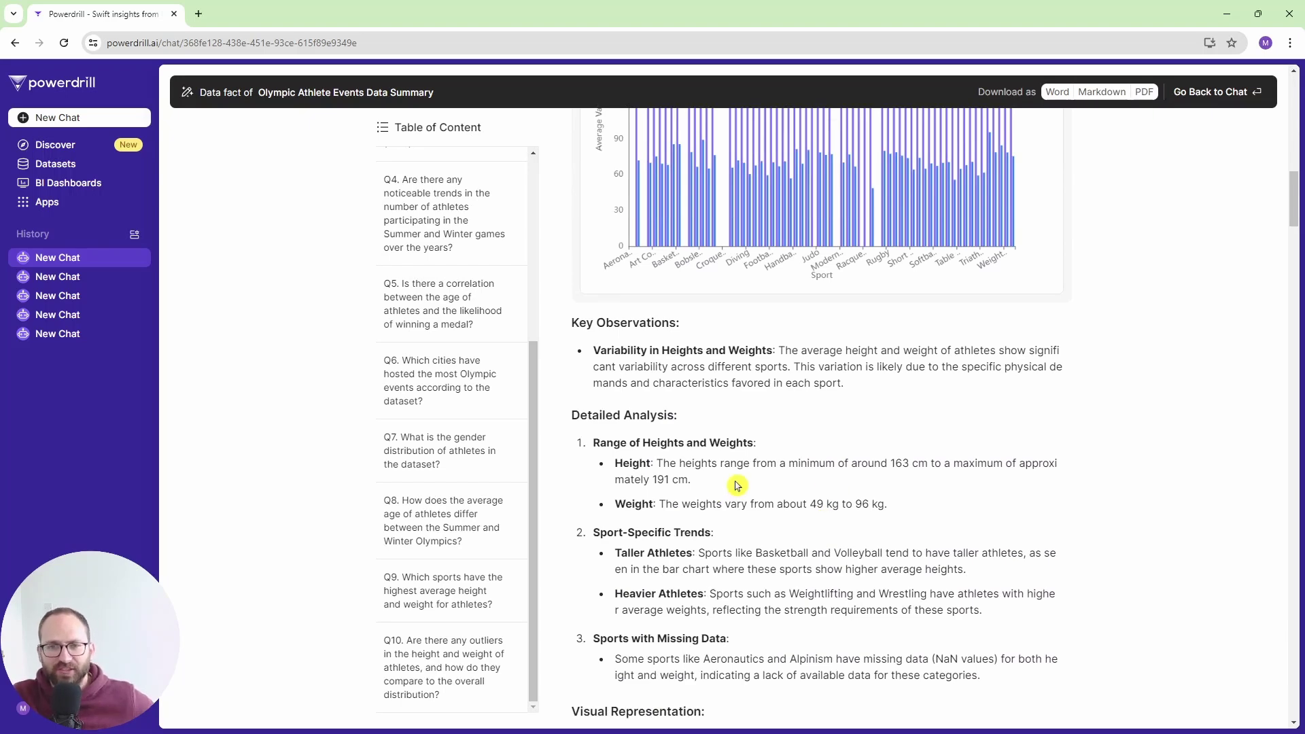
scroll(738, 484, "down", 3)
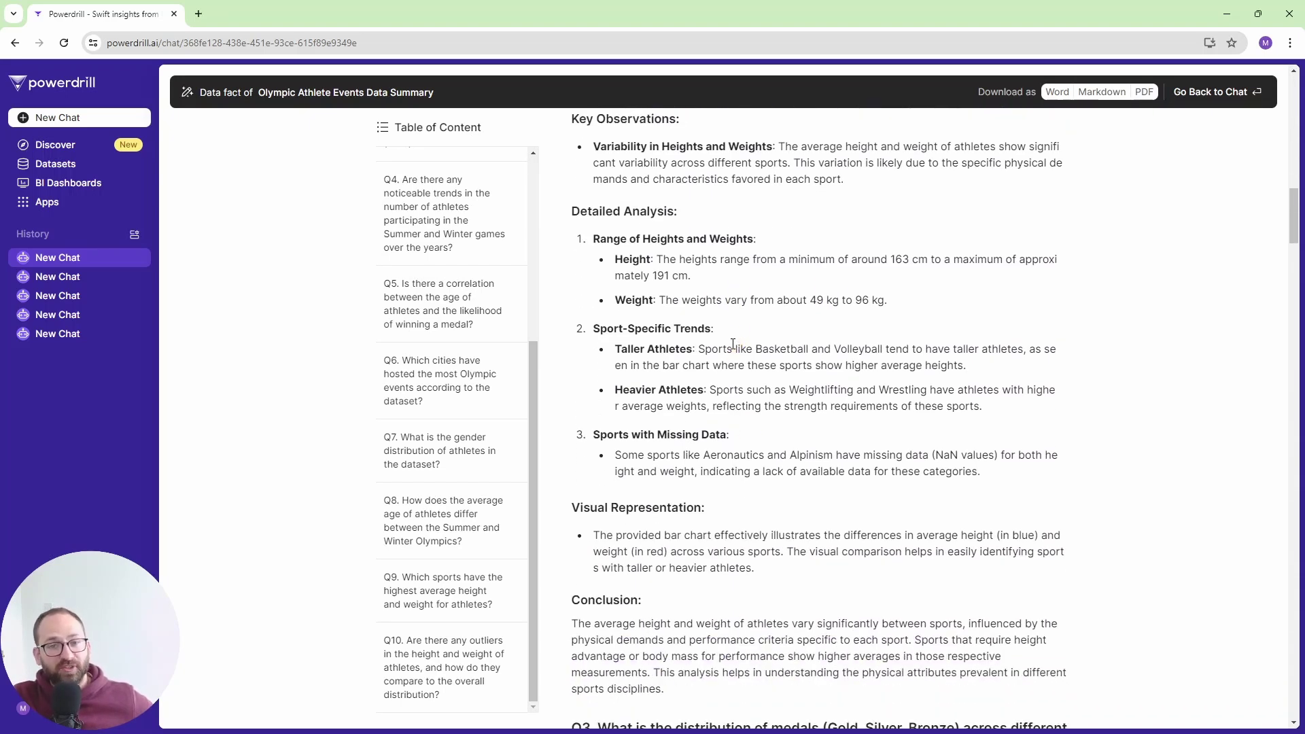
scroll(737, 496, "down", 3)
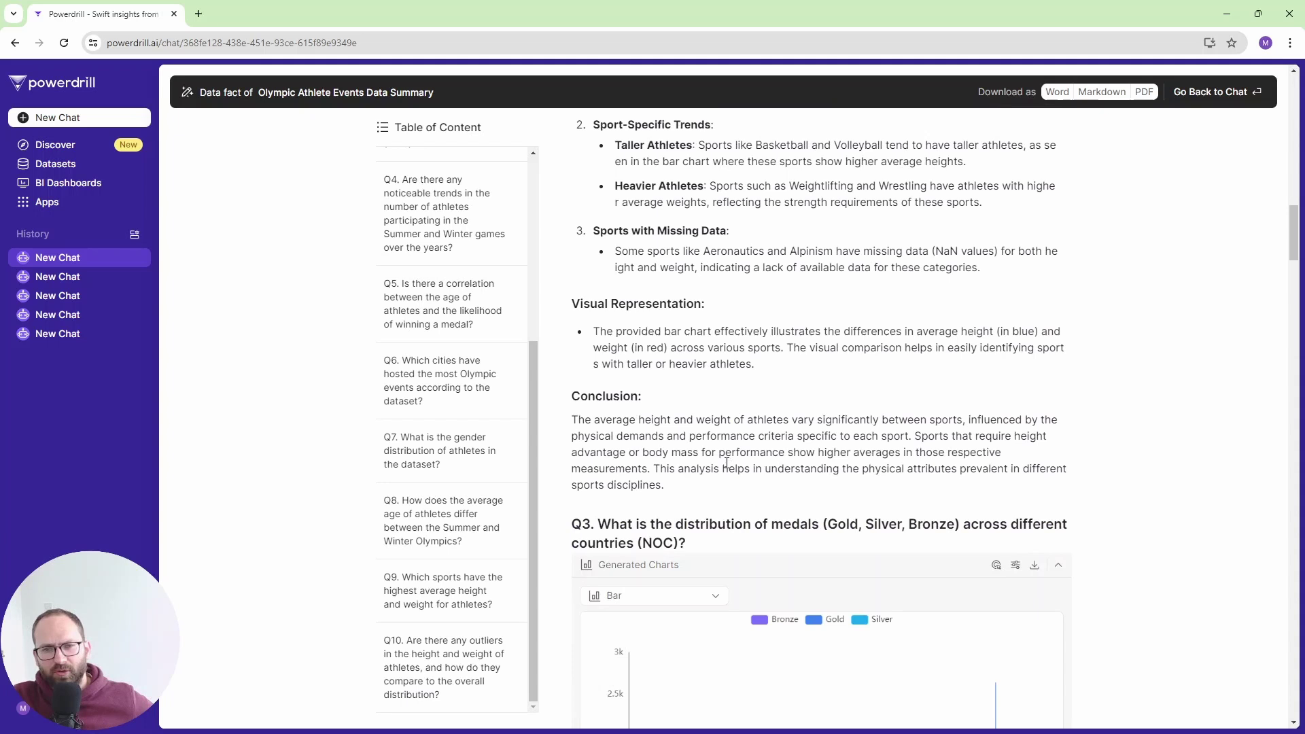
scroll(1099, 549, "down", 3)
Zoom into the Q3 bar chart to read per-country Bronze, Gold and Silver counts
scroll(1101, 540, "down", 2)
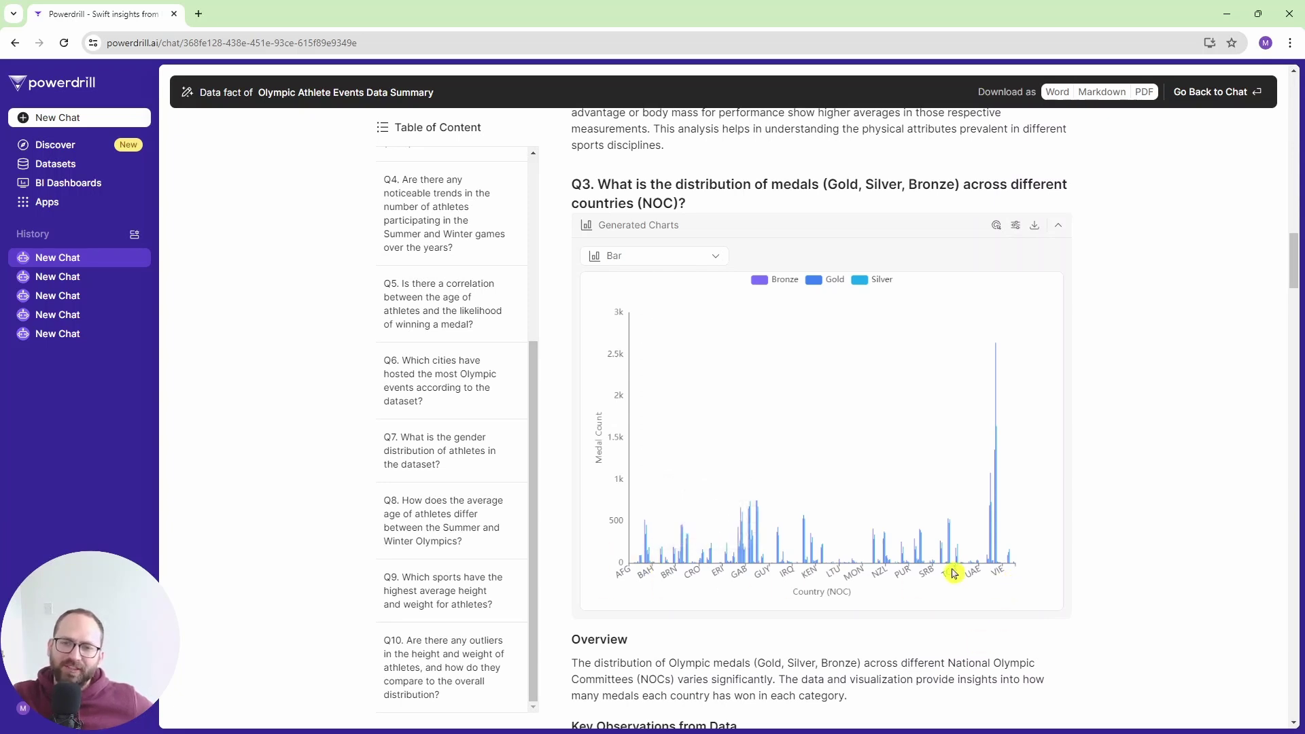
mouse_move(675, 559)
scroll(677, 561, "up", 3)
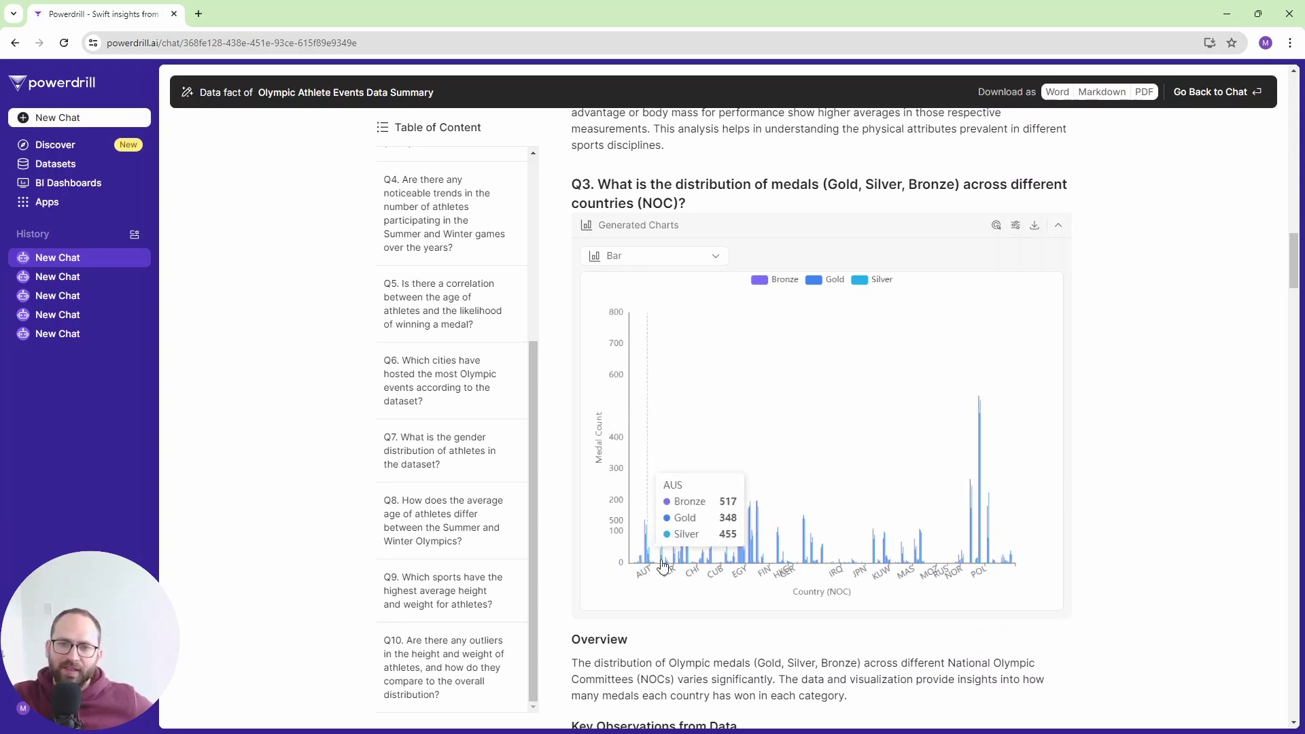
scroll(678, 562, "up", 2)
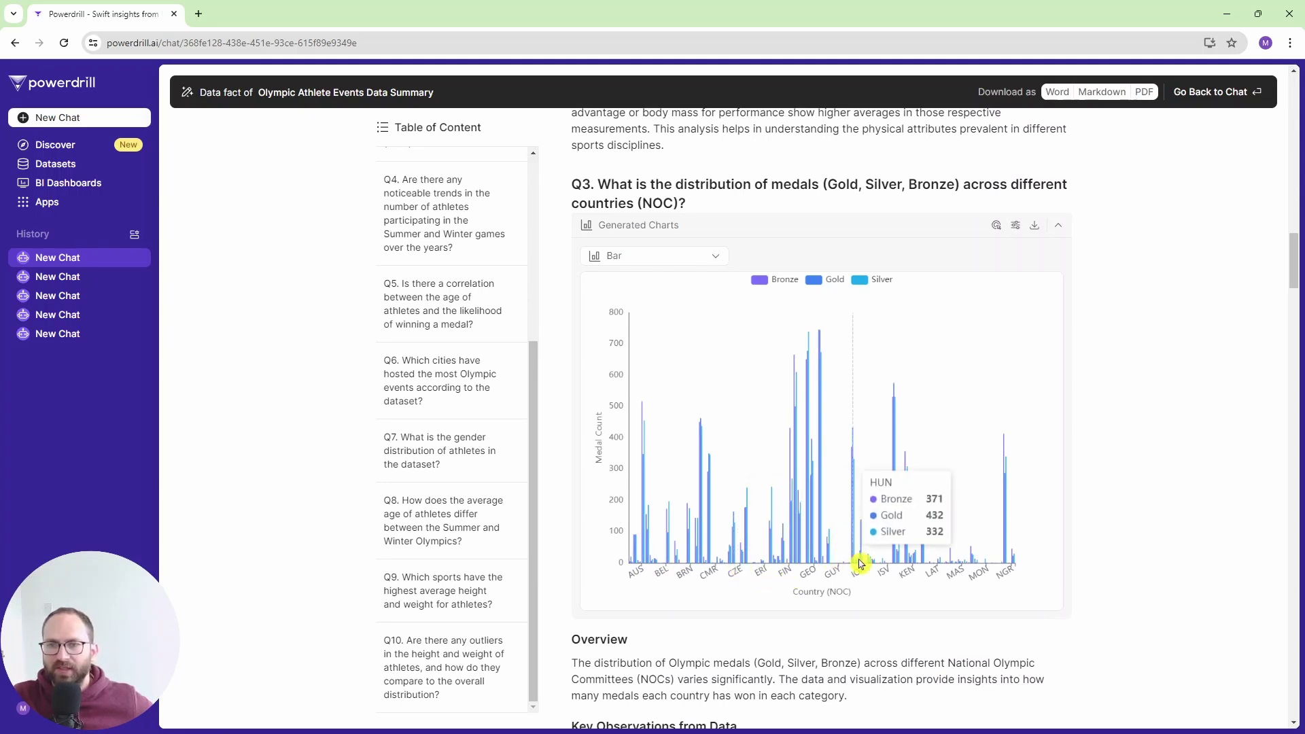
scroll(860, 563, "up", 1)
scroll(860, 563, "up", 3)
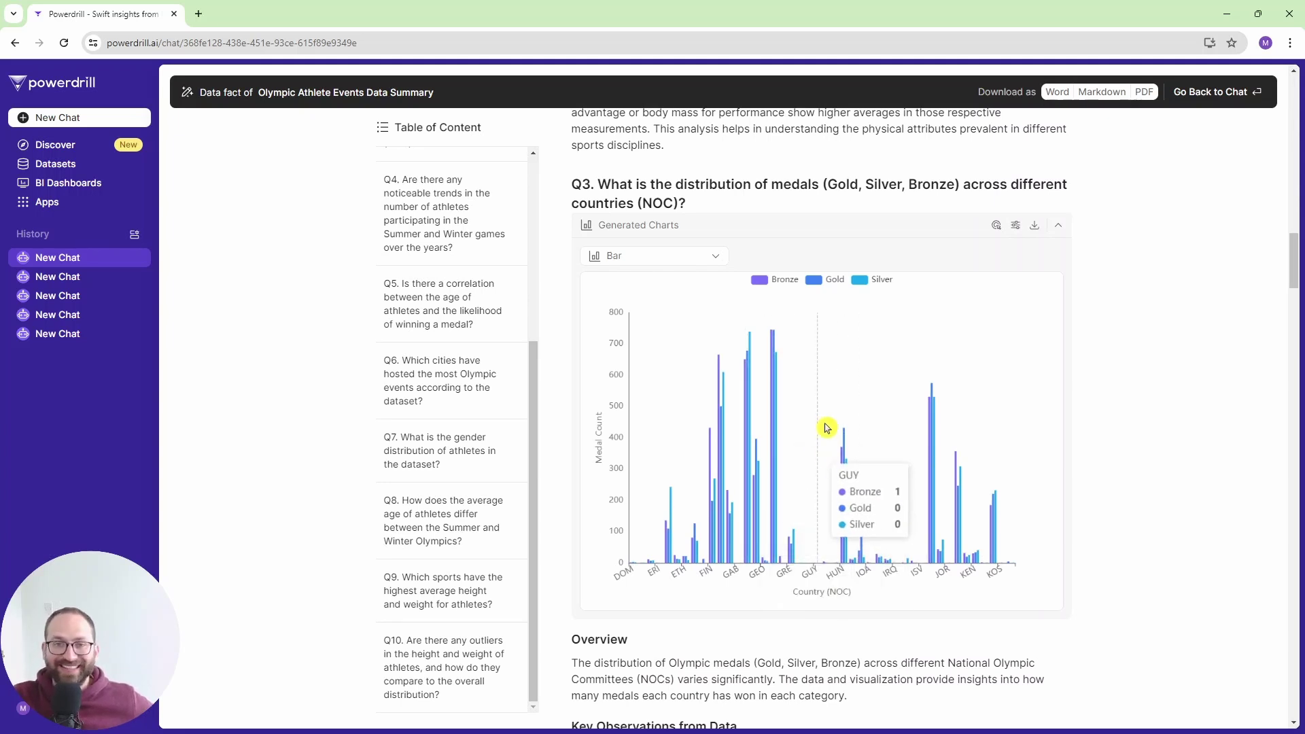
Show the Q3 medal data as a 10-rows-per-page table, then as a pie chart by NOC
left_click(719, 259)
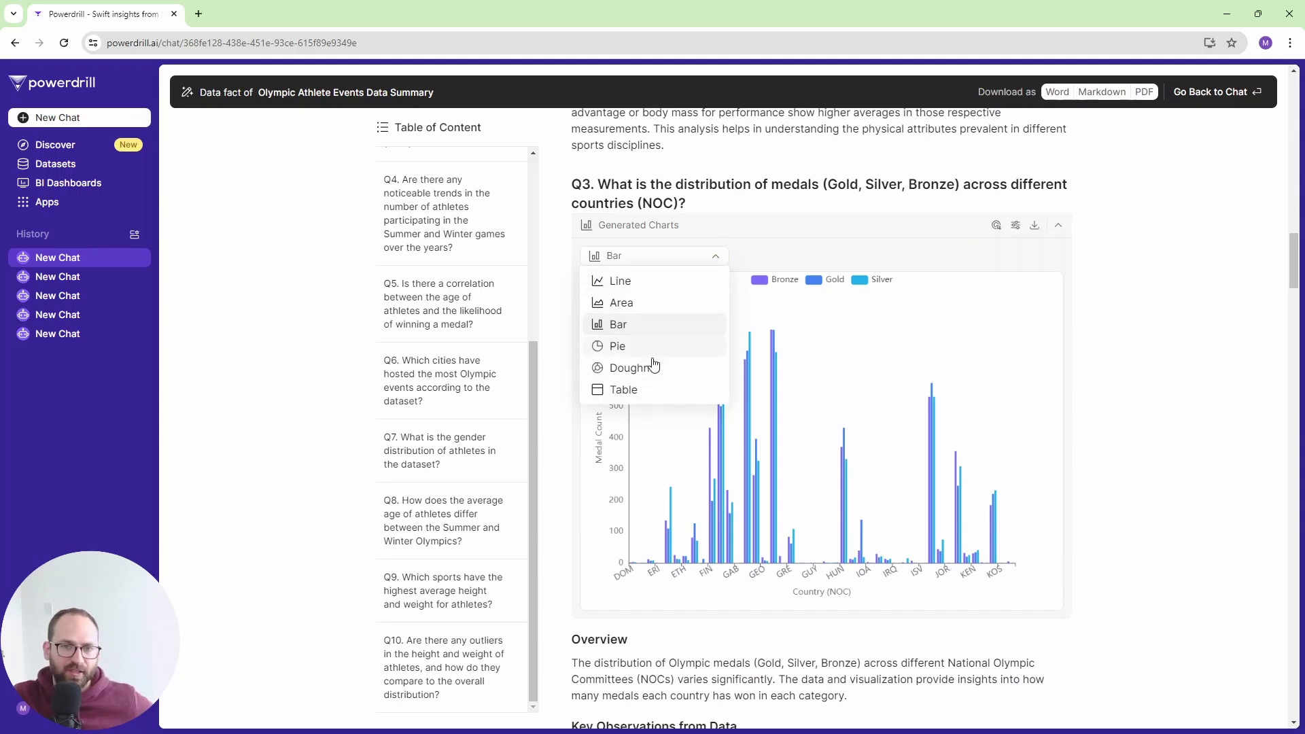
left_click(650, 390)
scroll(841, 391, "down", 3)
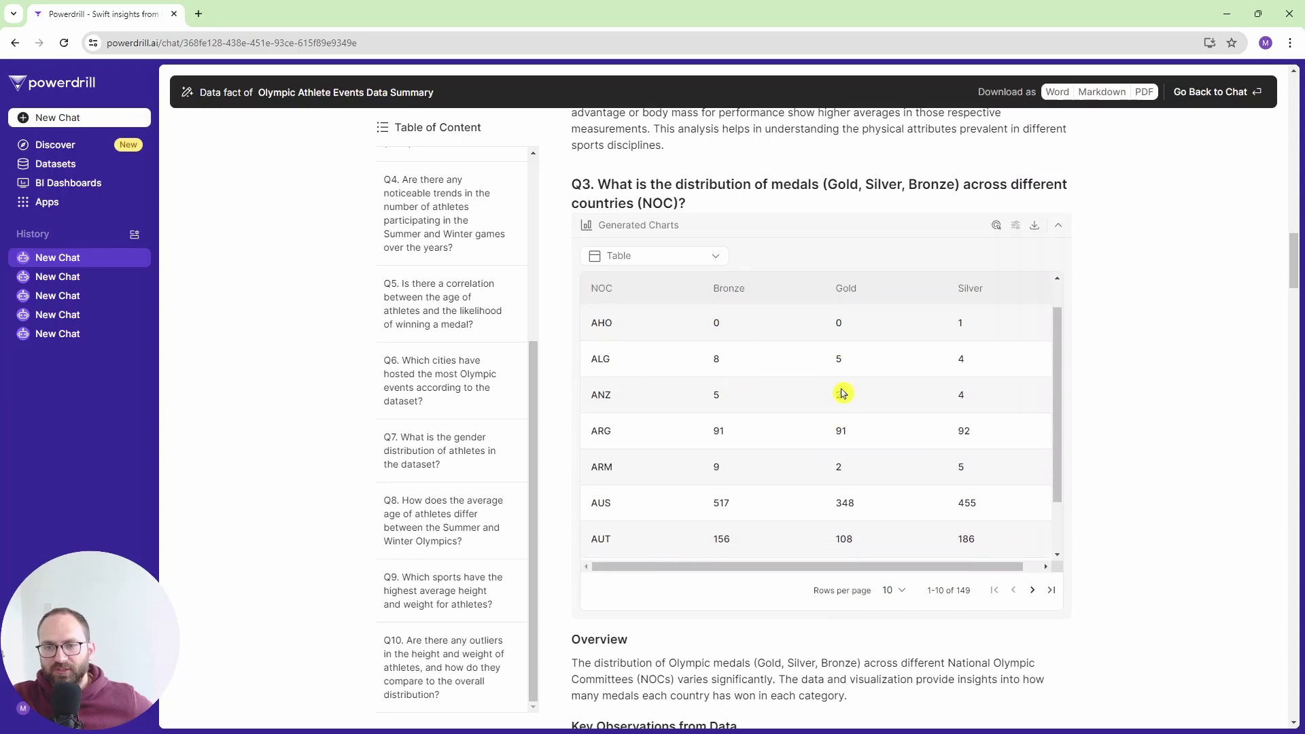
scroll(842, 393, "up", 3)
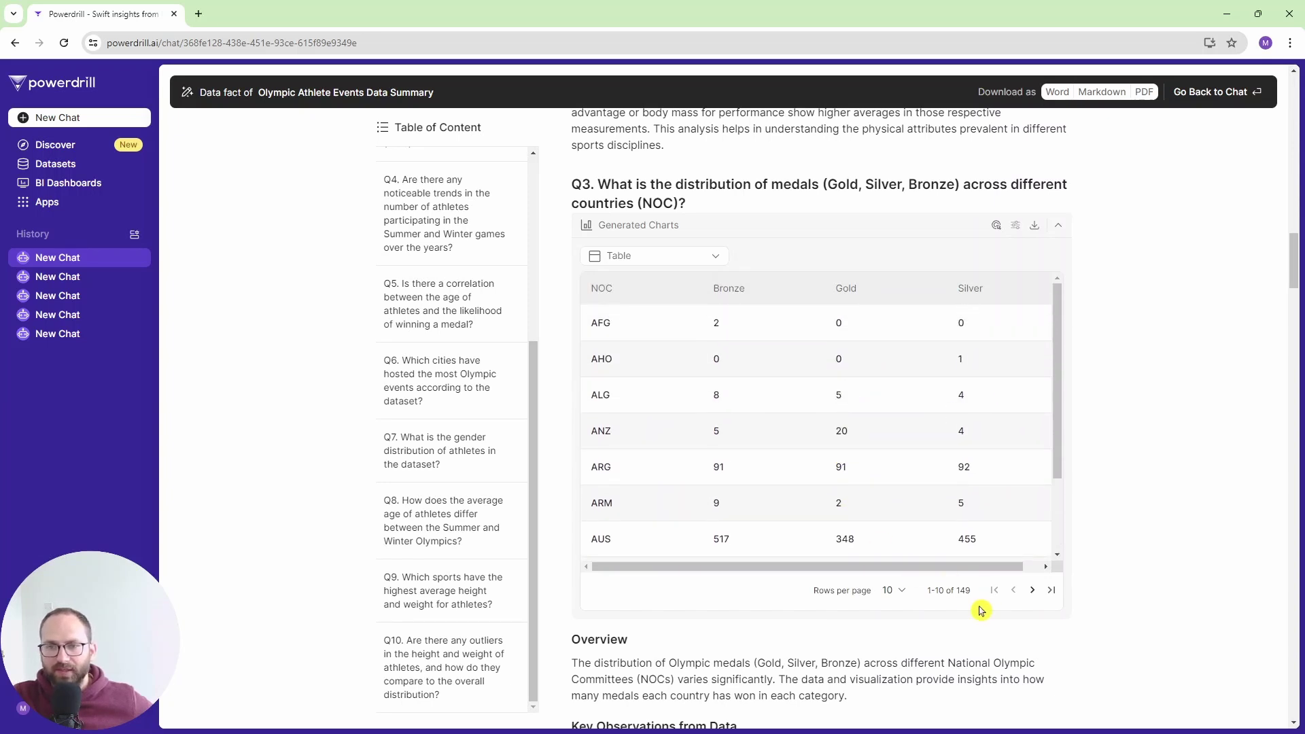
left_click(902, 597)
left_click(961, 615)
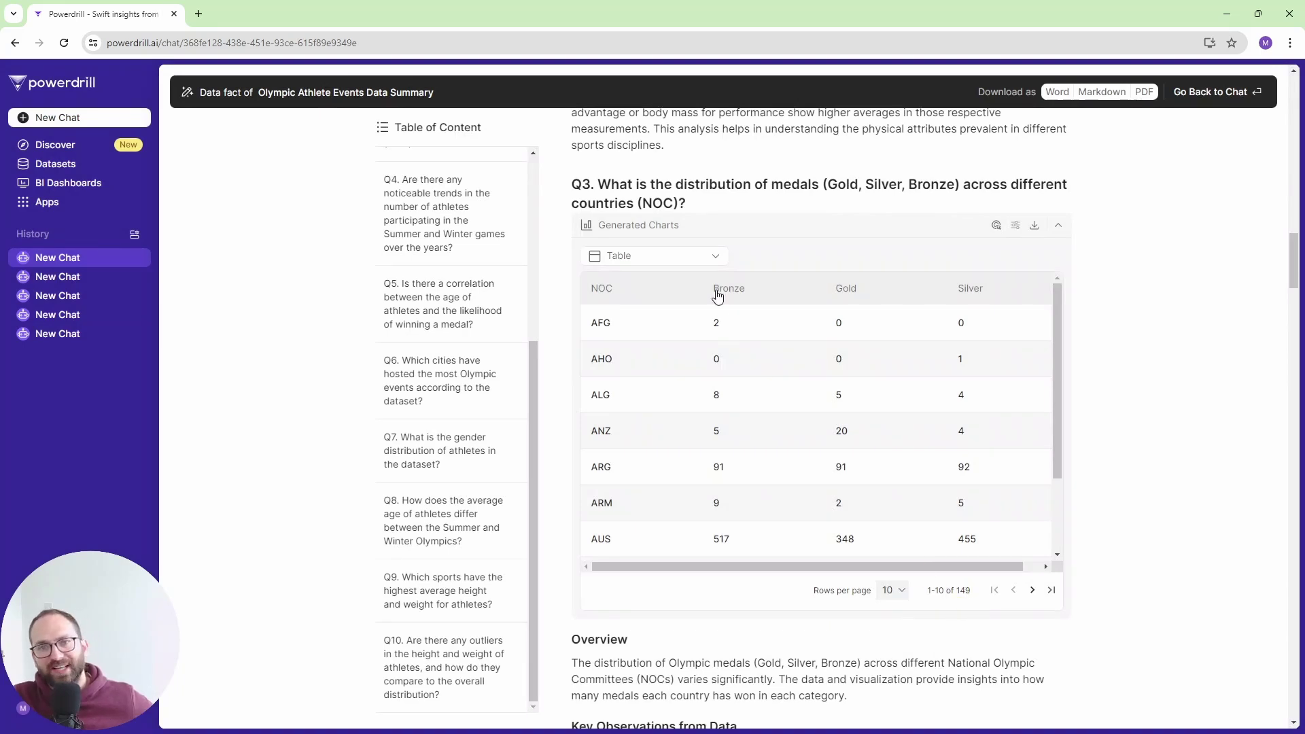
left_click(718, 256)
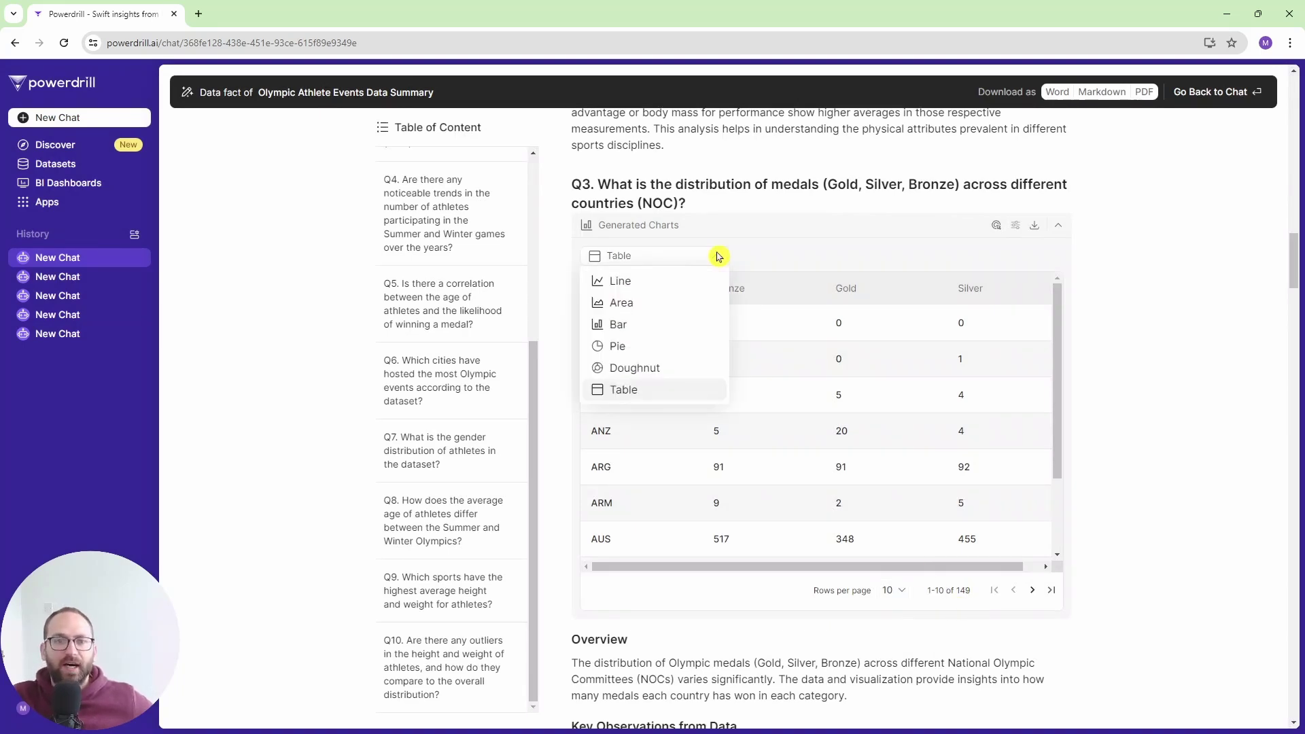
left_click(662, 348)
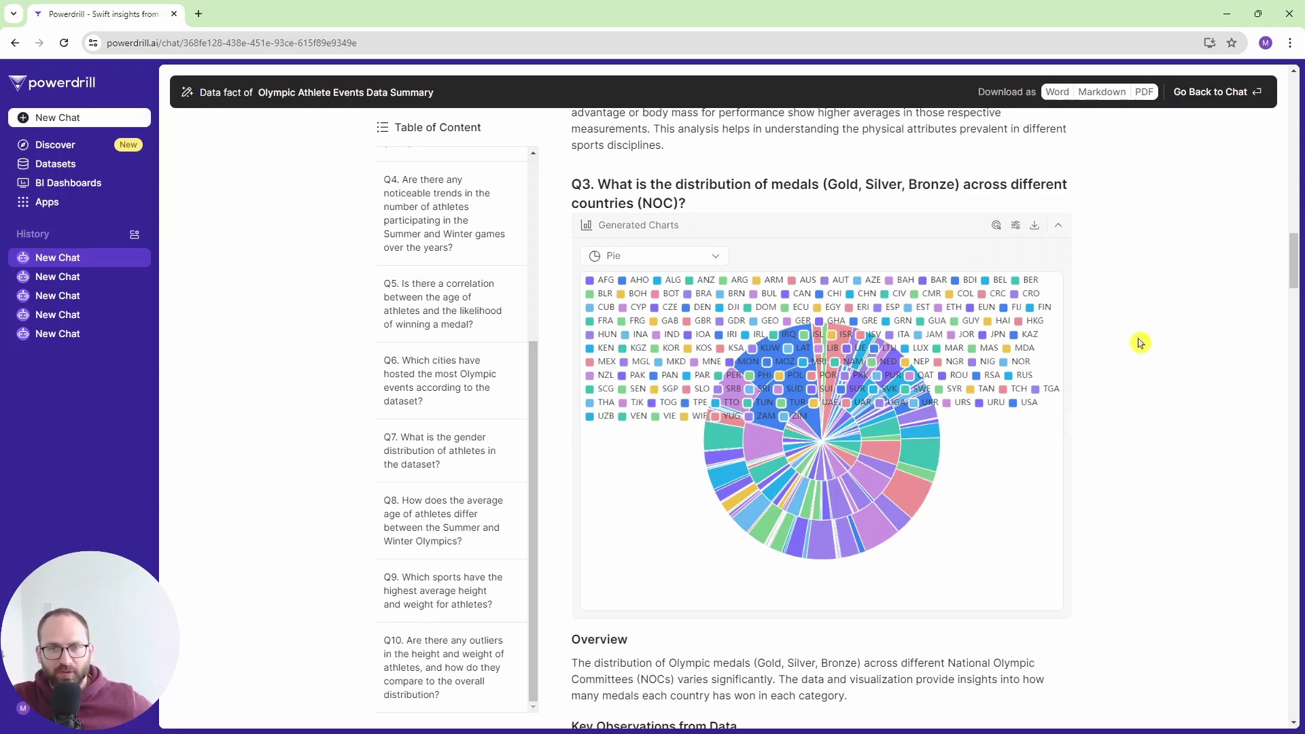
Scroll through sections Q3–Q9 to the Q10 height and weight outlier histograms
scroll(1141, 342, "down", 5)
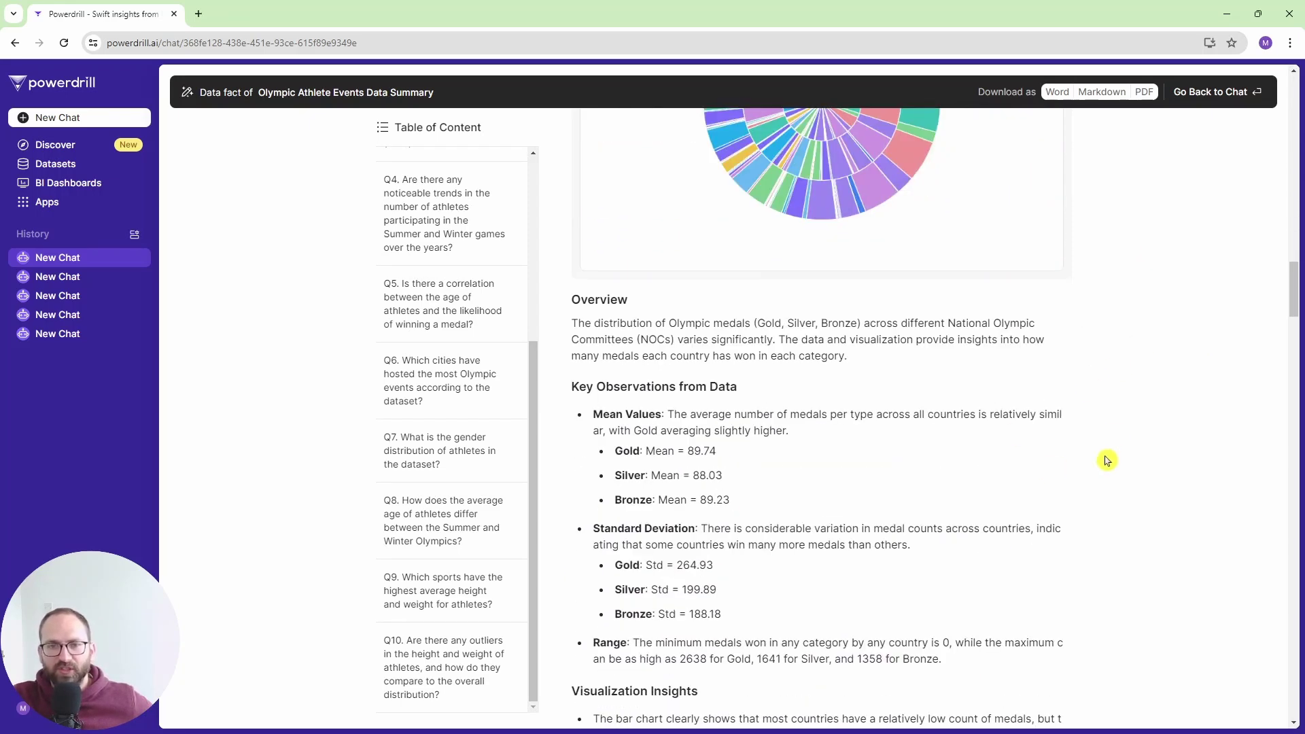
scroll(998, 488, "down", 2)
scroll(1002, 488, "down", 8)
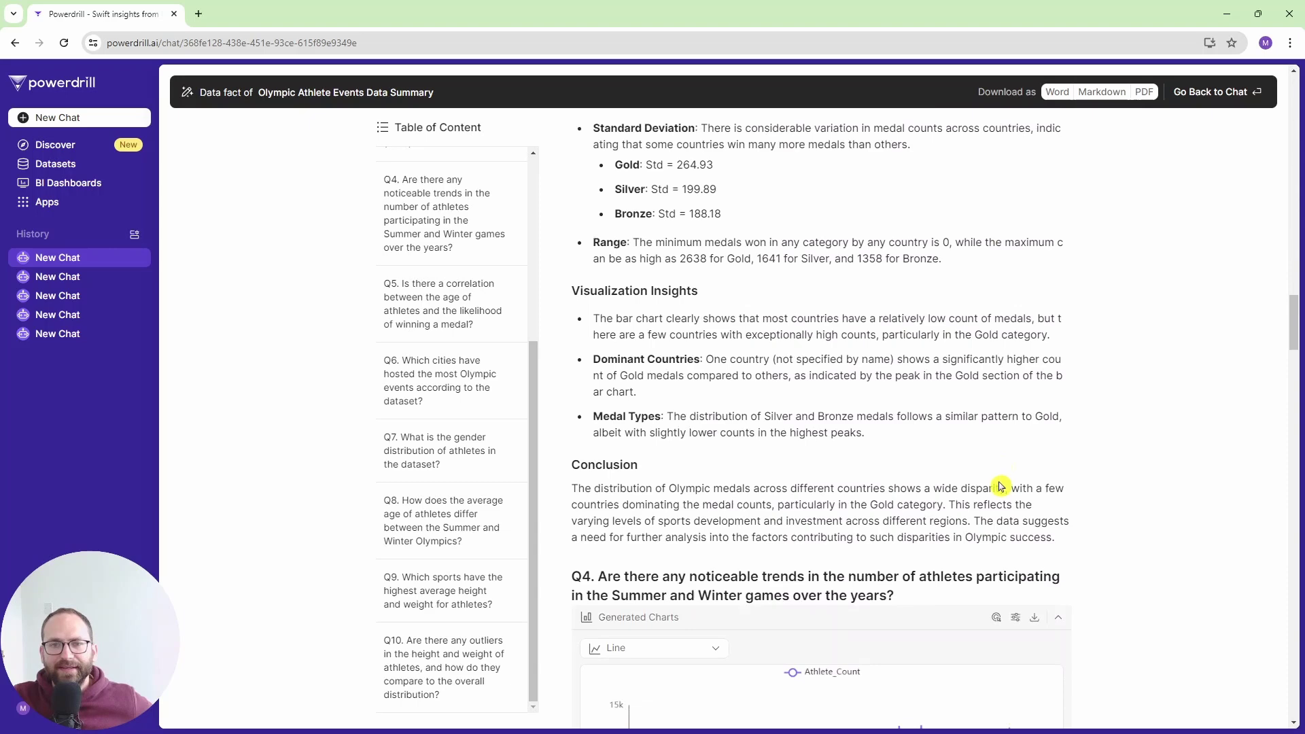
scroll(1156, 437, "down", 1)
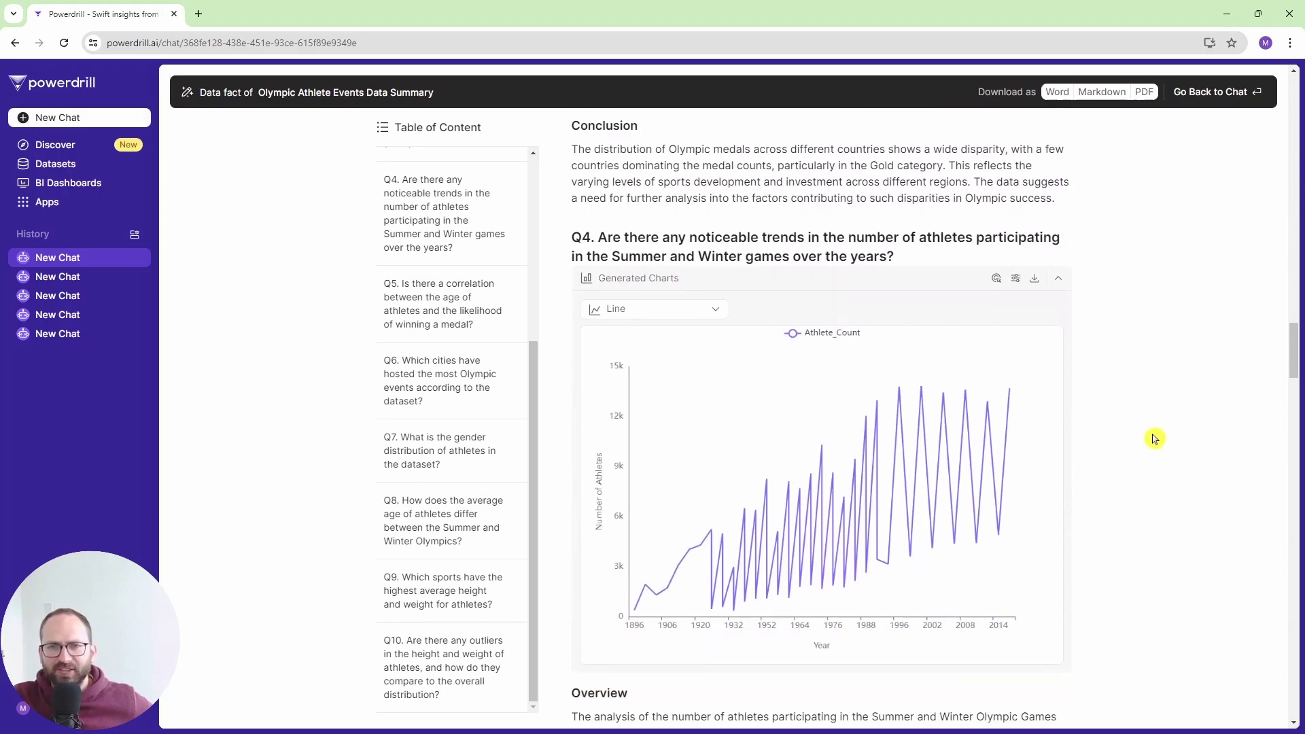
scroll(1127, 475, "down", 2)
scroll(1127, 476, "down", 1)
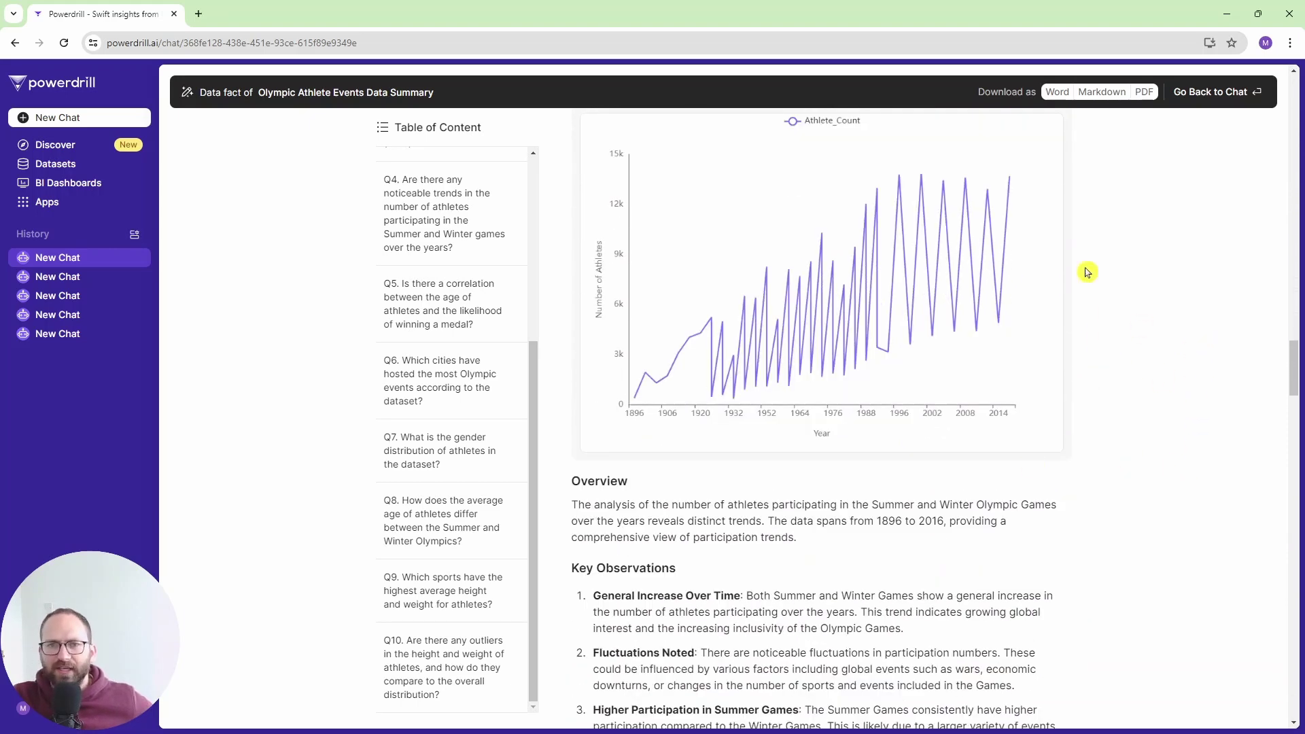
scroll(779, 519, "down", 4)
scroll(779, 520, "down", 9)
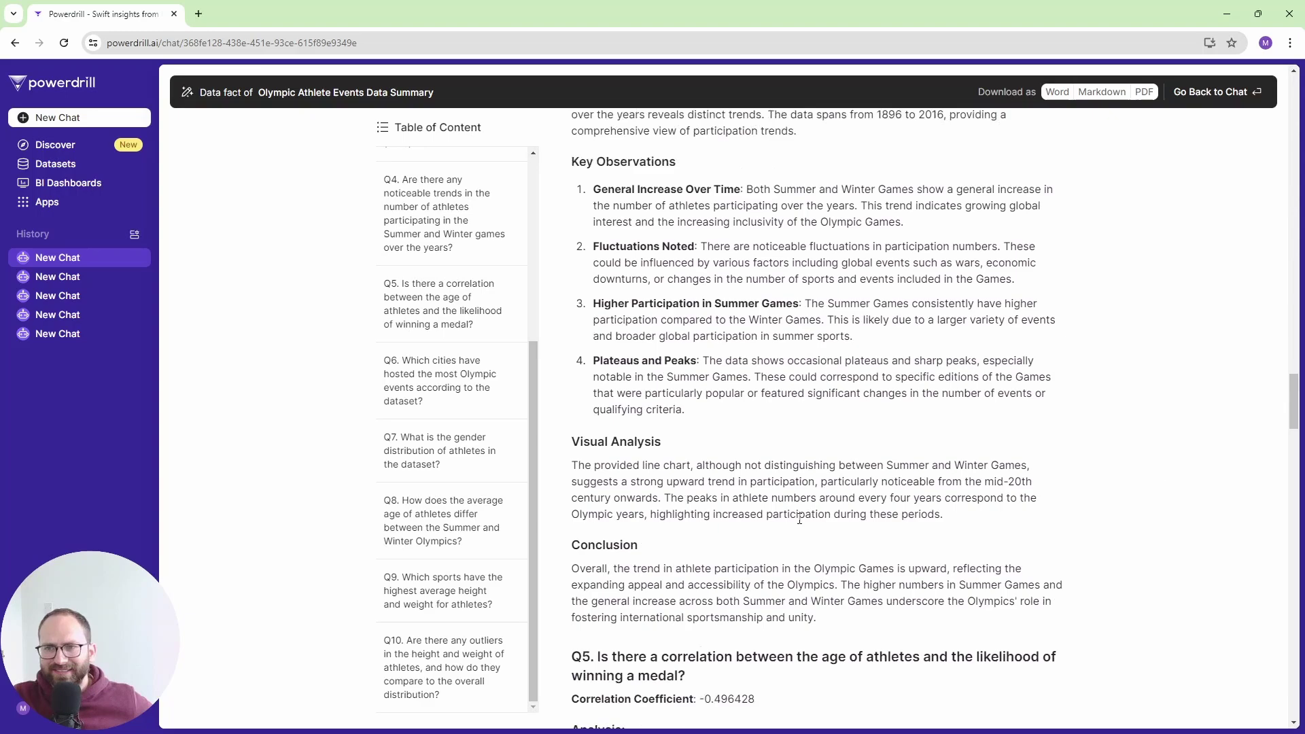
scroll(814, 508, "down", 6)
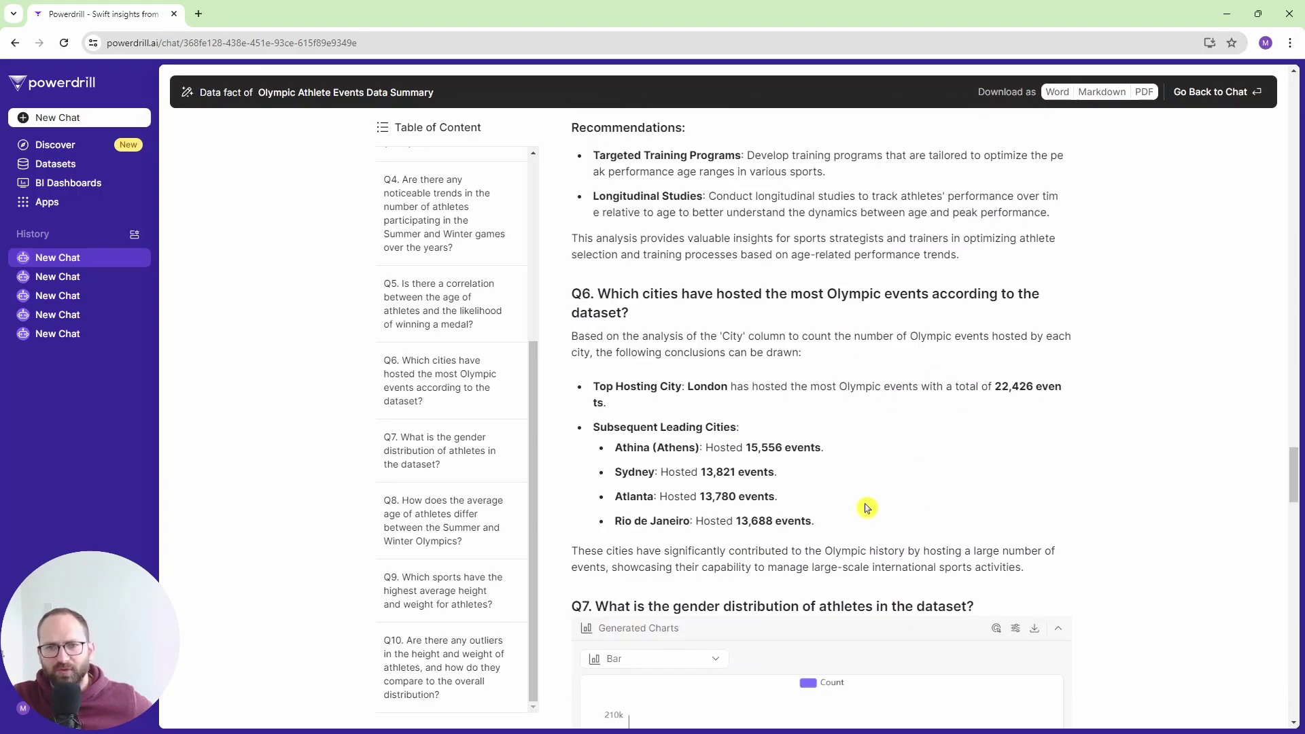
scroll(876, 507, "down", 3)
scroll(1115, 501, "down", 8)
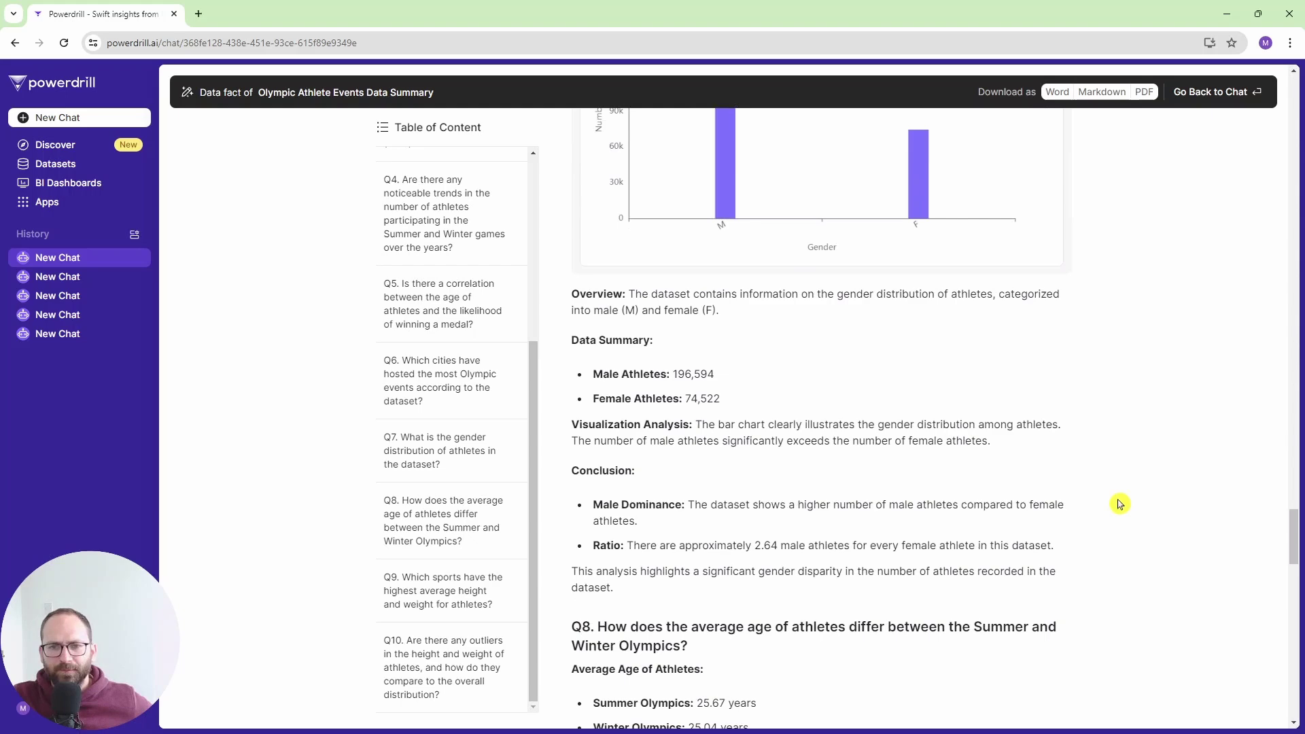
scroll(1120, 504, "down", 7)
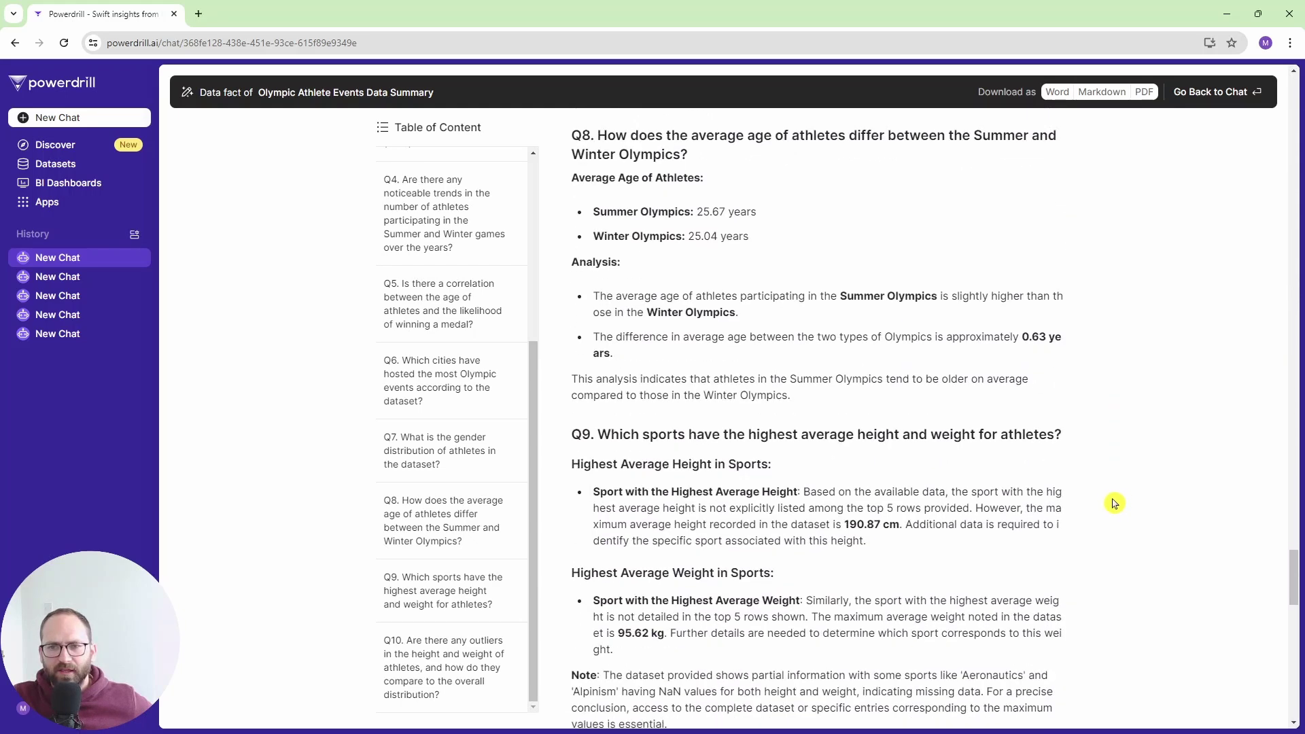
scroll(1115, 503, "down", 9)
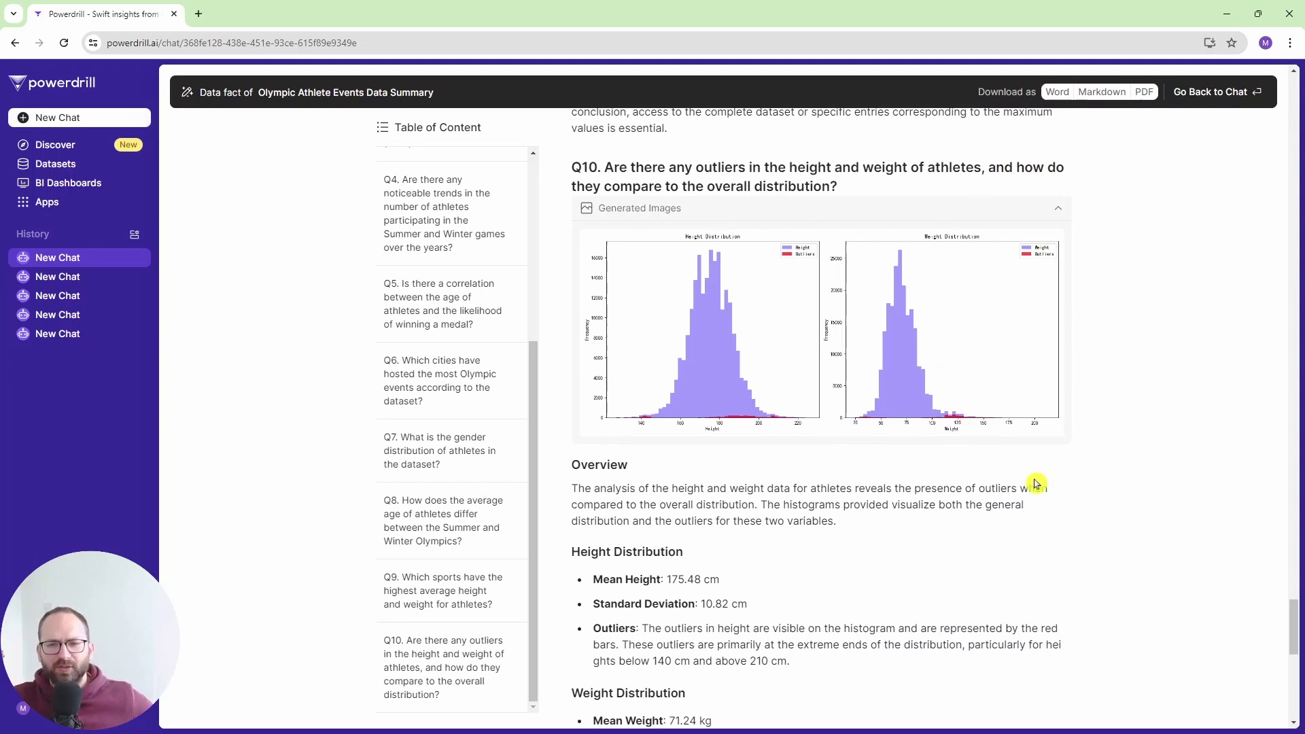
Scroll to the report's conclusion and Word/Markdown/PDF download buttons, then back up slightly
scroll(1019, 561, "down", 2)
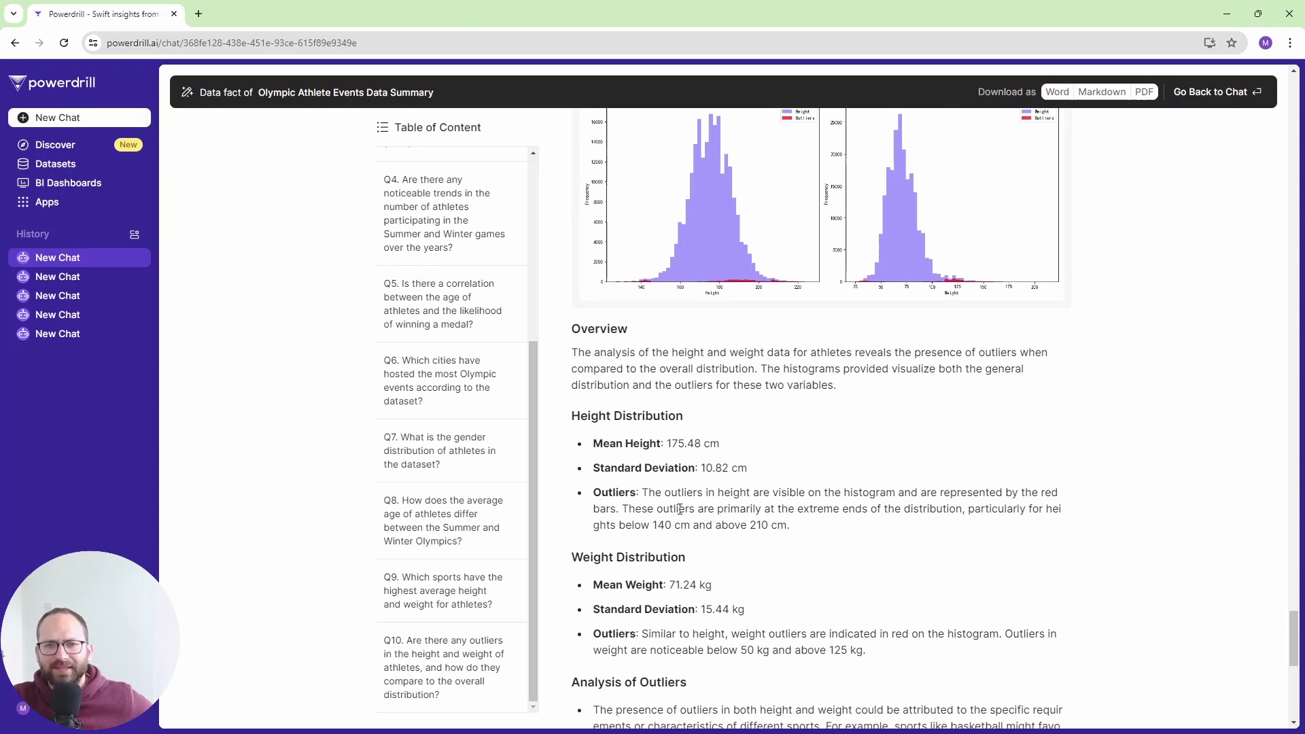
scroll(651, 520, "down", 2)
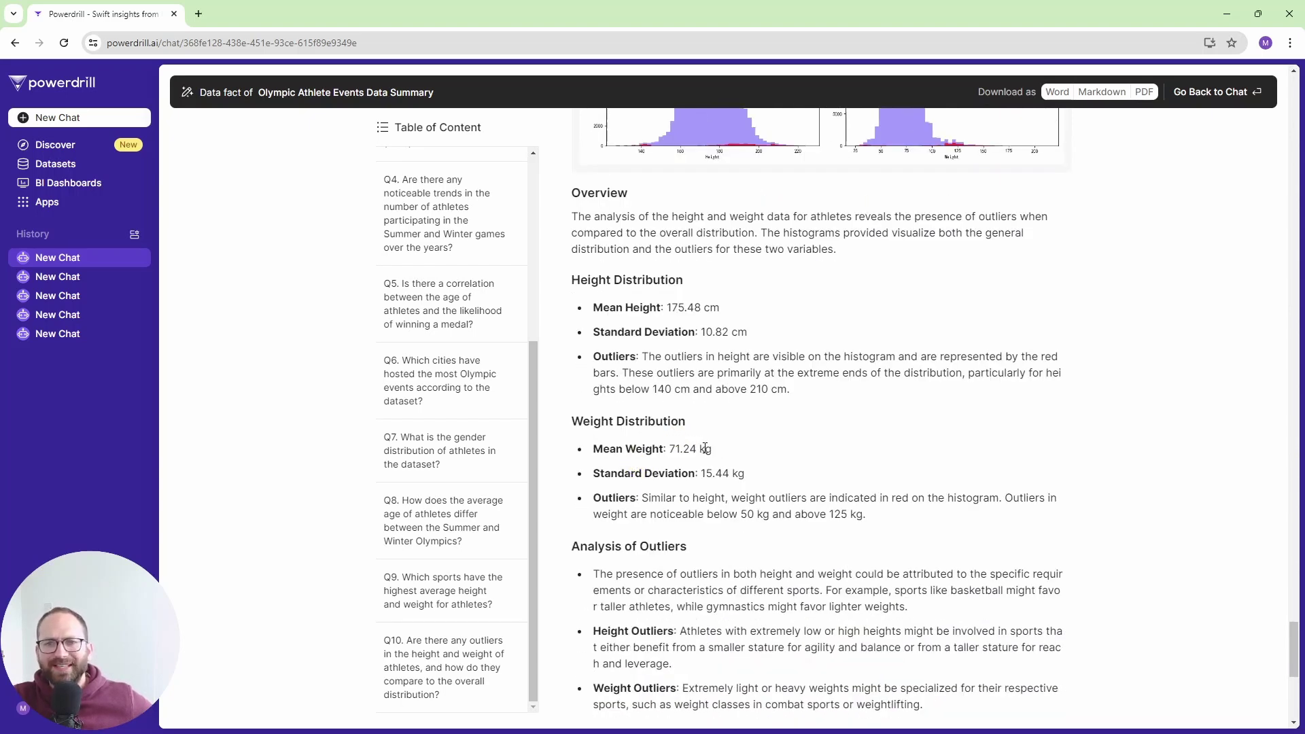
scroll(752, 462, "down", 1)
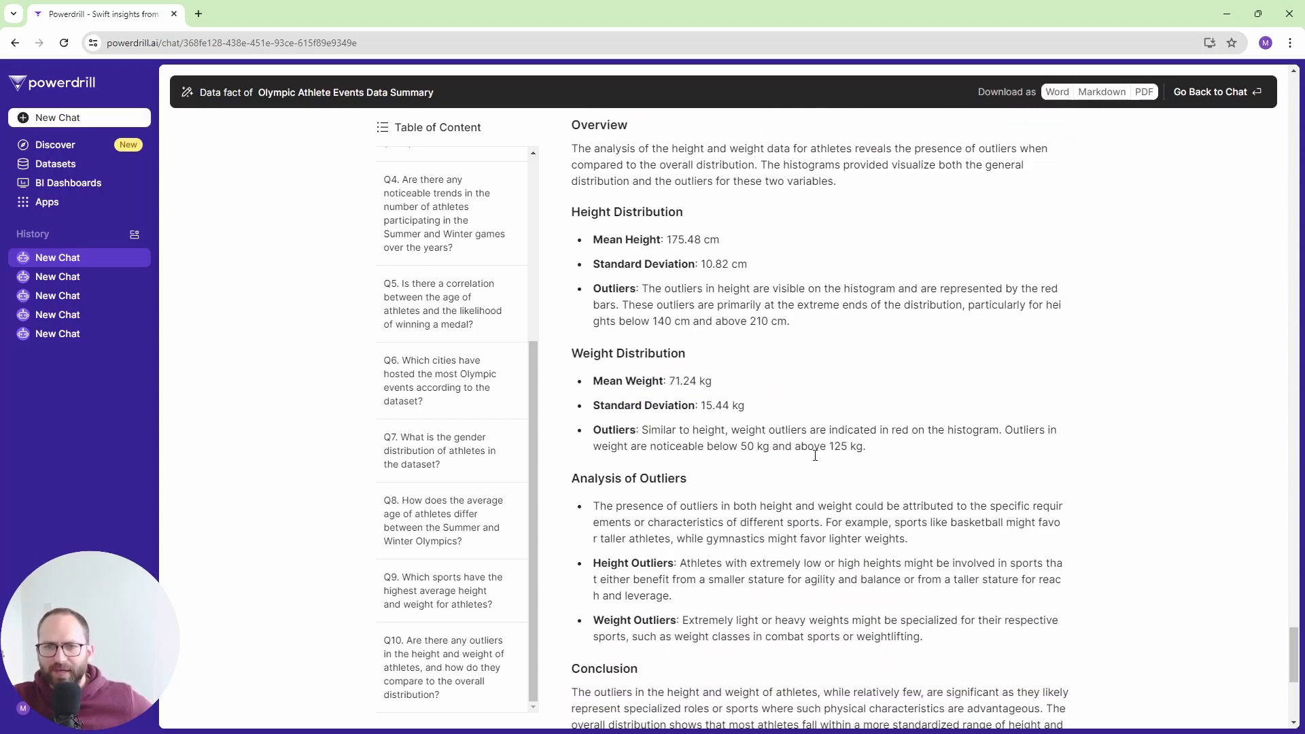
scroll(807, 472, "down", 5)
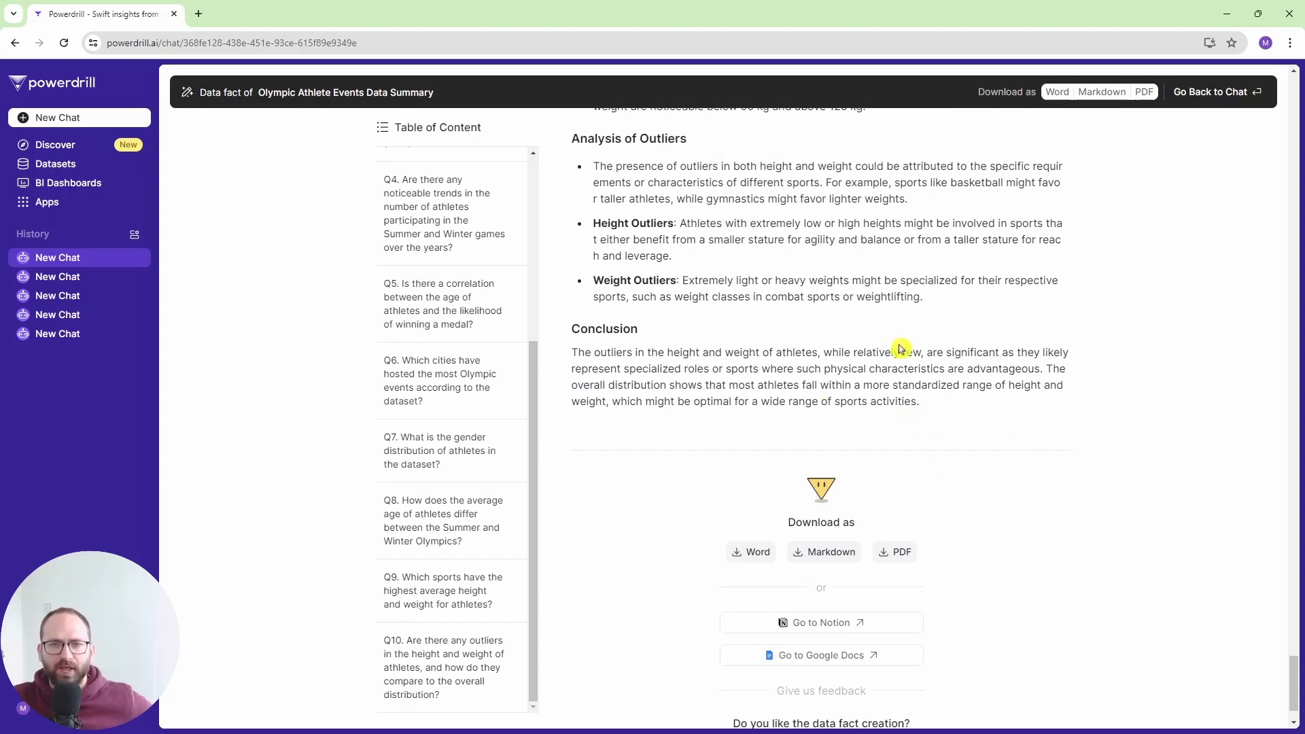
scroll(941, 382, "down", 1)
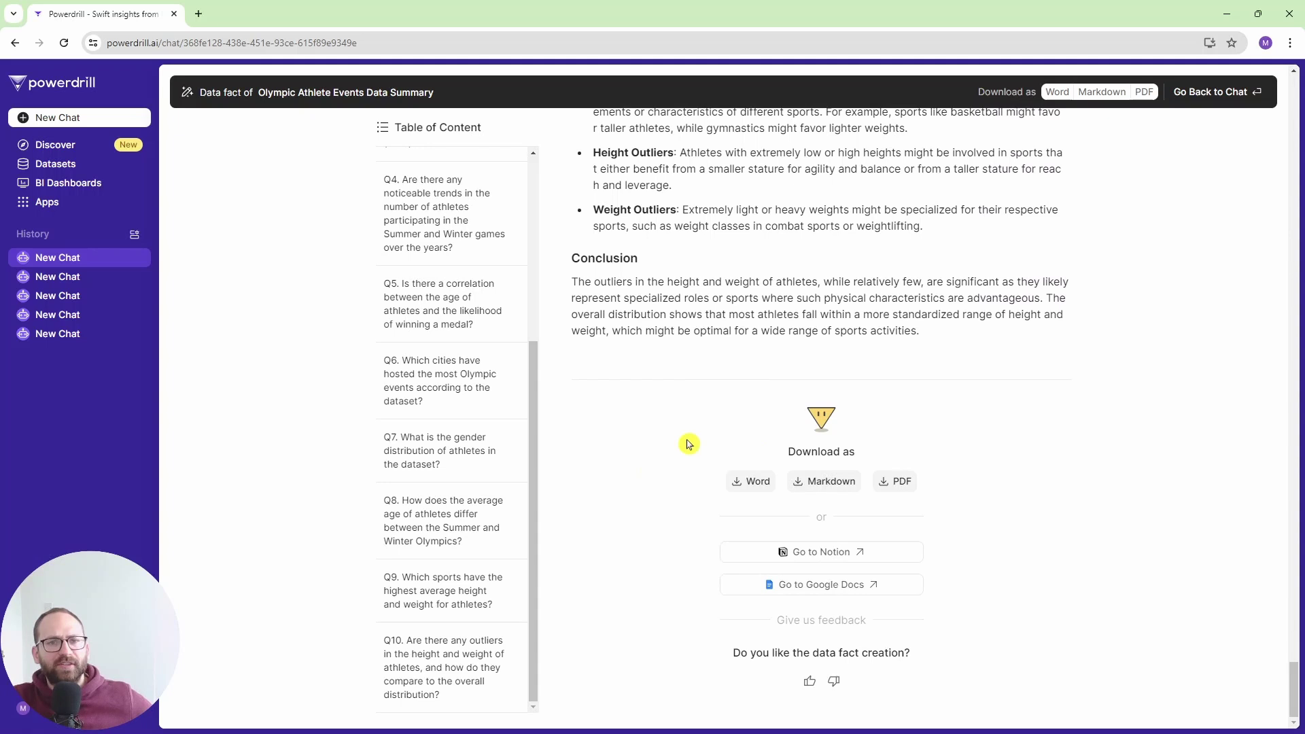
scroll(653, 396, "up", 2)
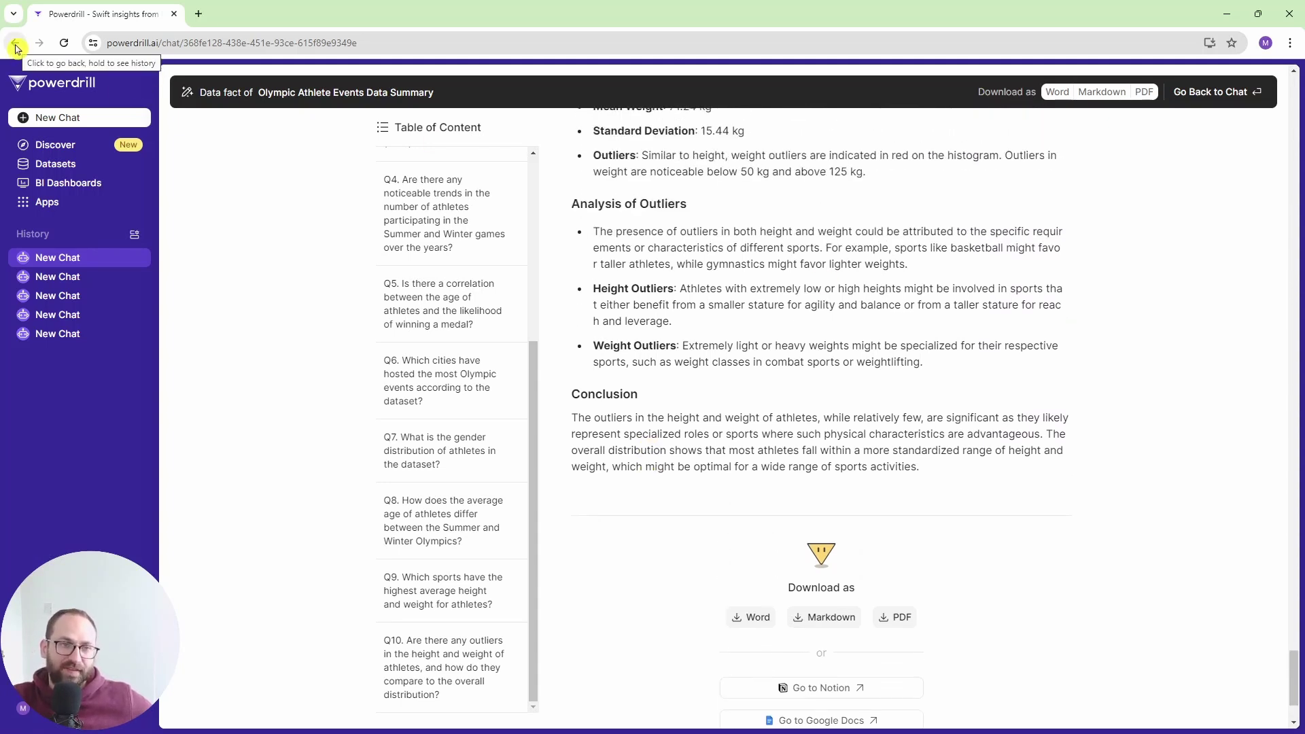
From Datasets, view the electric audi cars in the US dataset and start a new chat with it
left_click(43, 167)
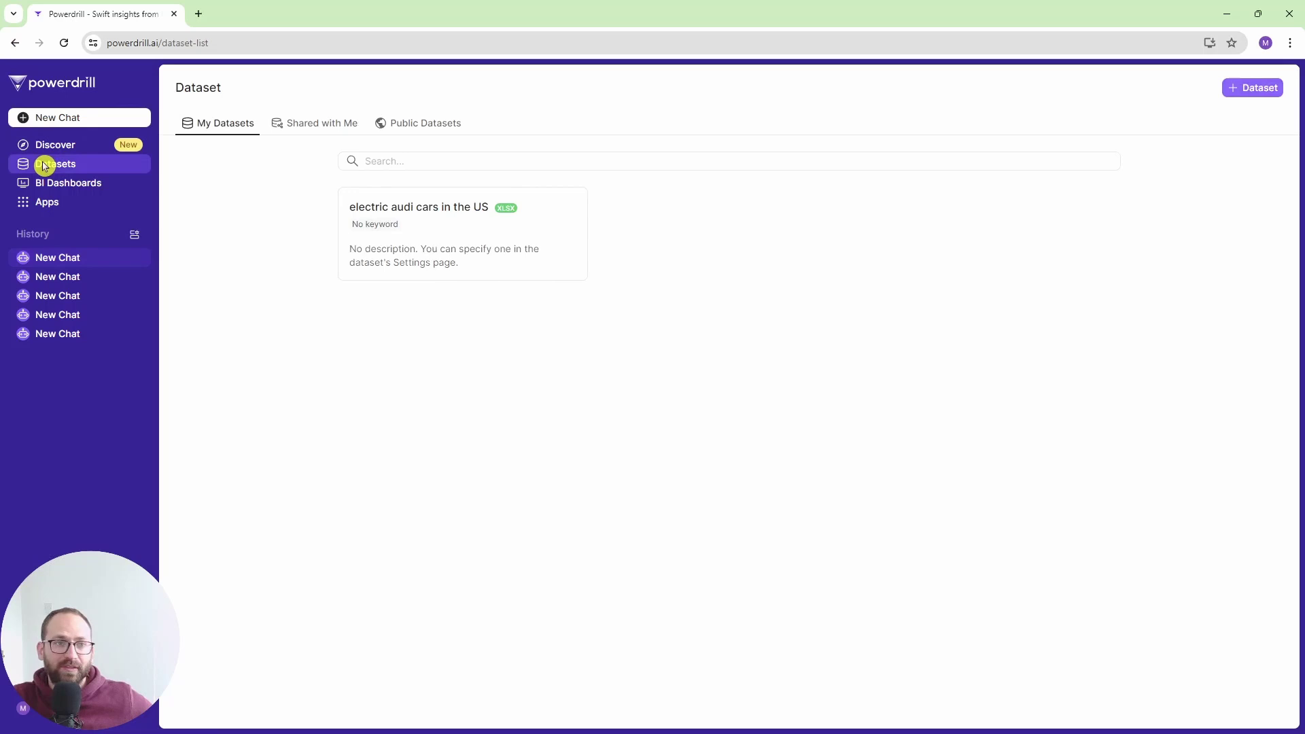
left_click(451, 228)
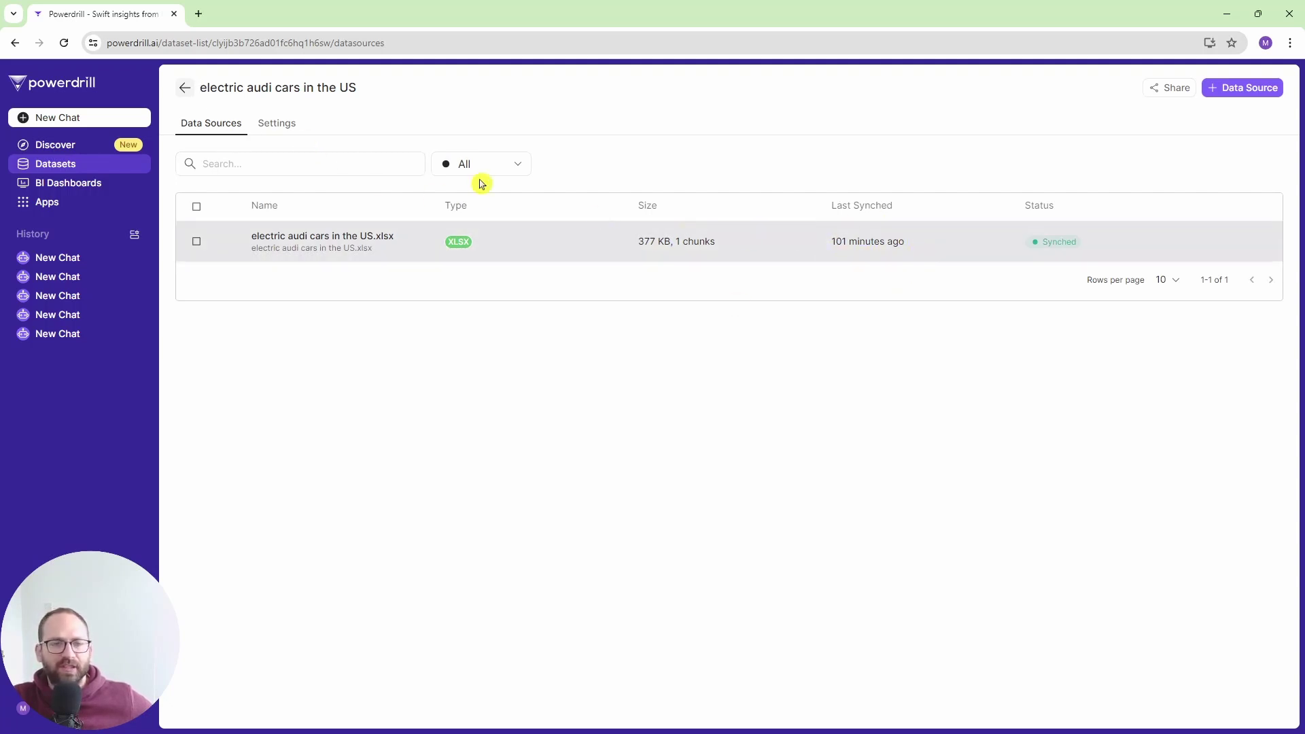
left_click(183, 95)
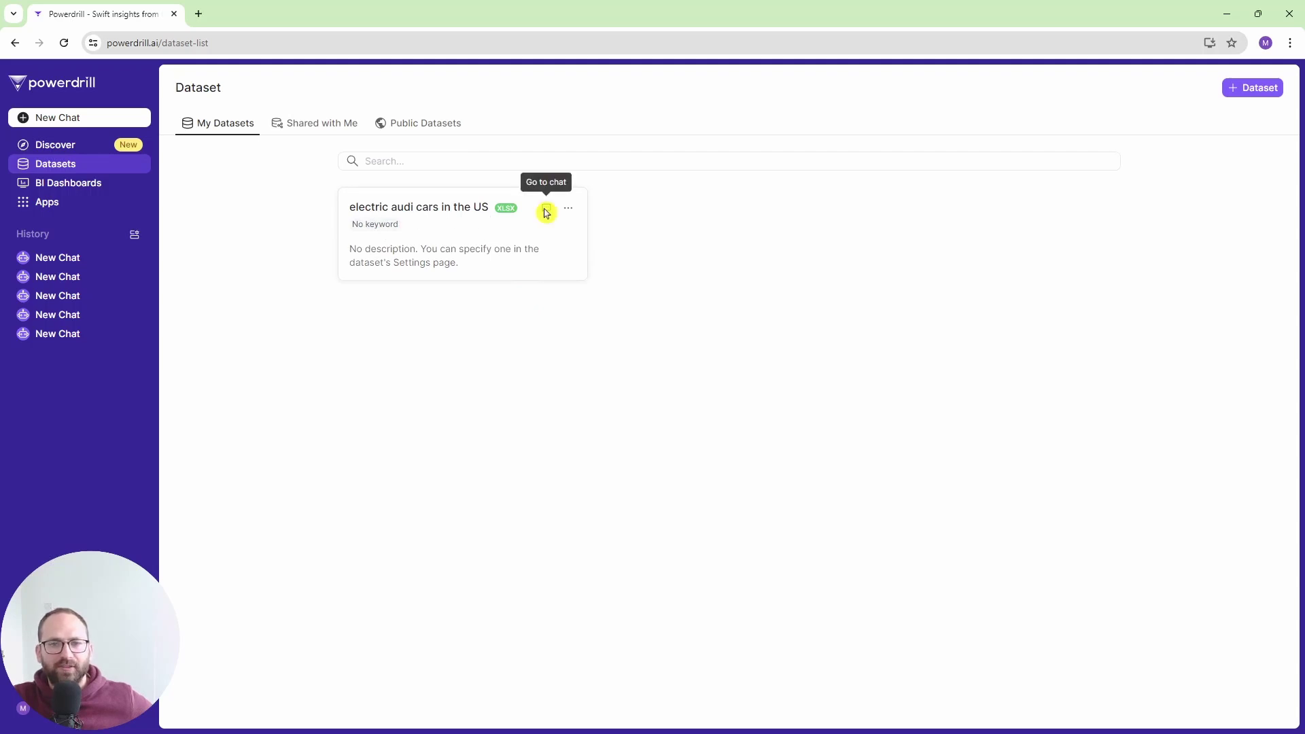
left_click(546, 212)
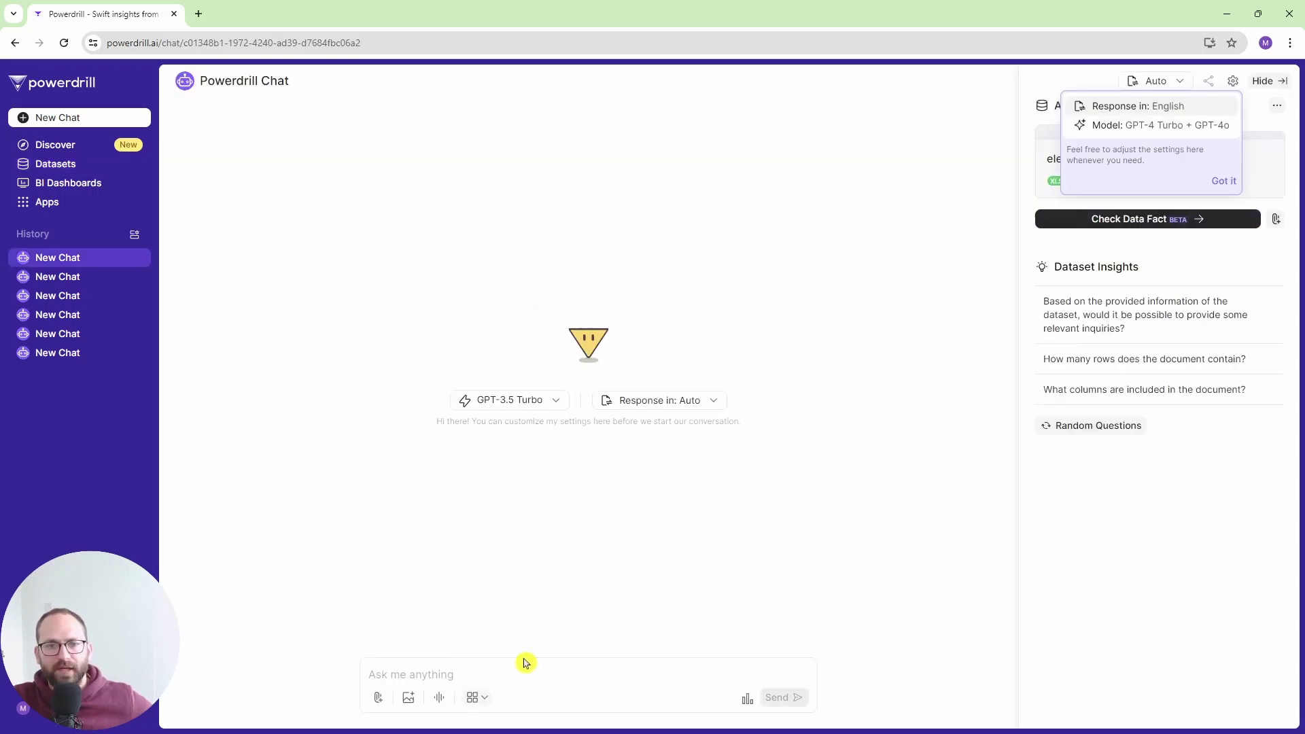
Ask the Powerdrill dataset chat where the most Audi cars in the US are found
left_click(542, 672)
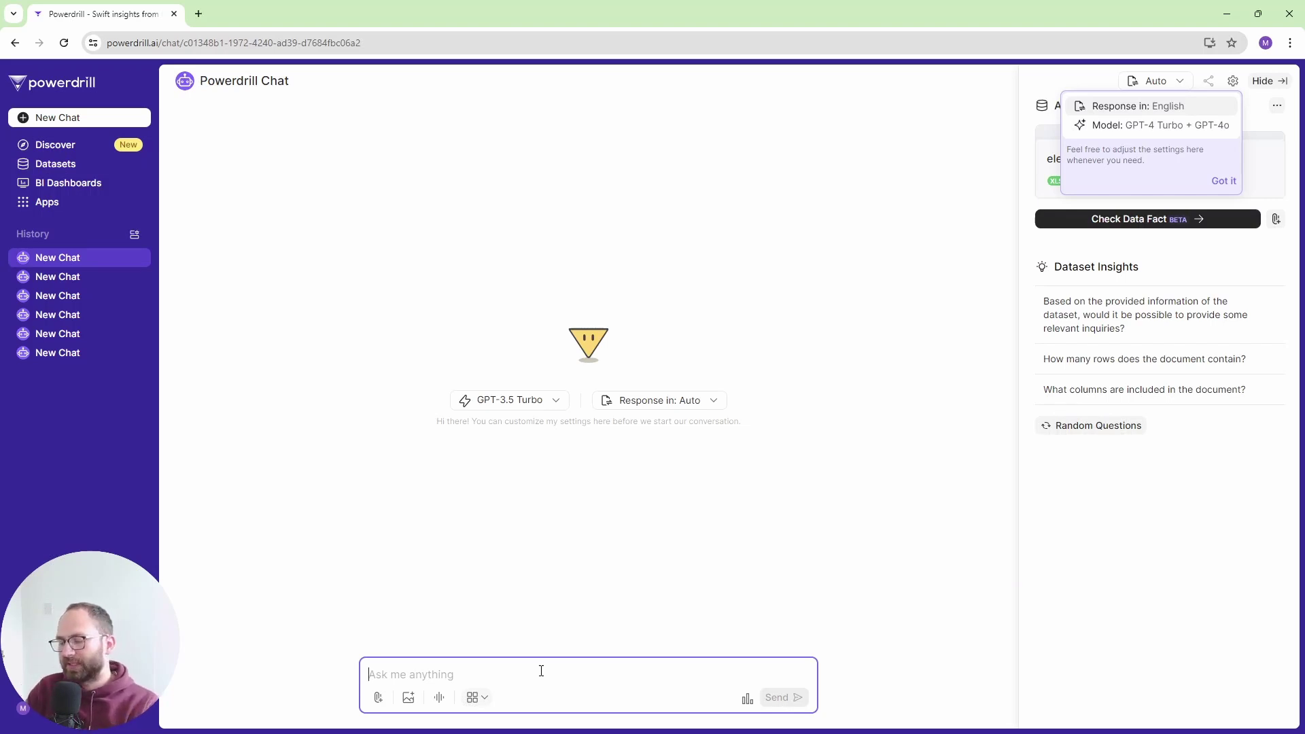
type("where do you find the largest number of")
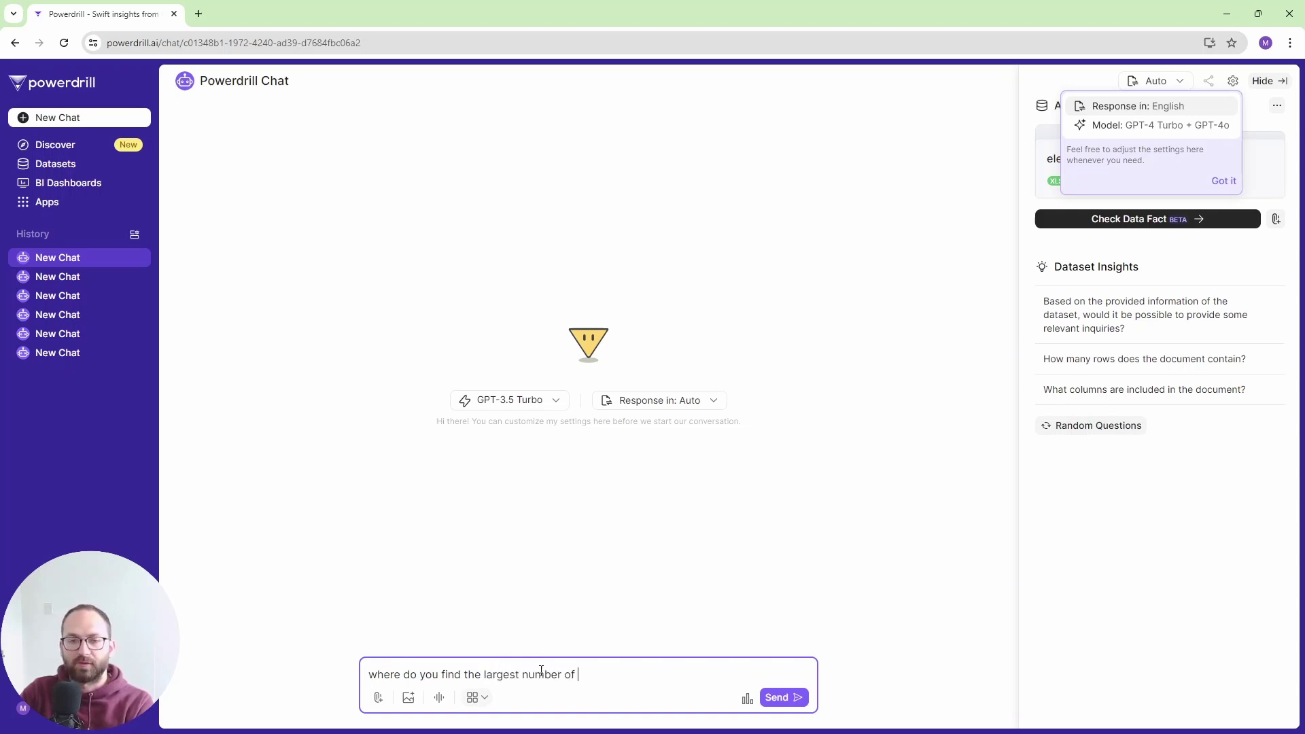
type("audi ")
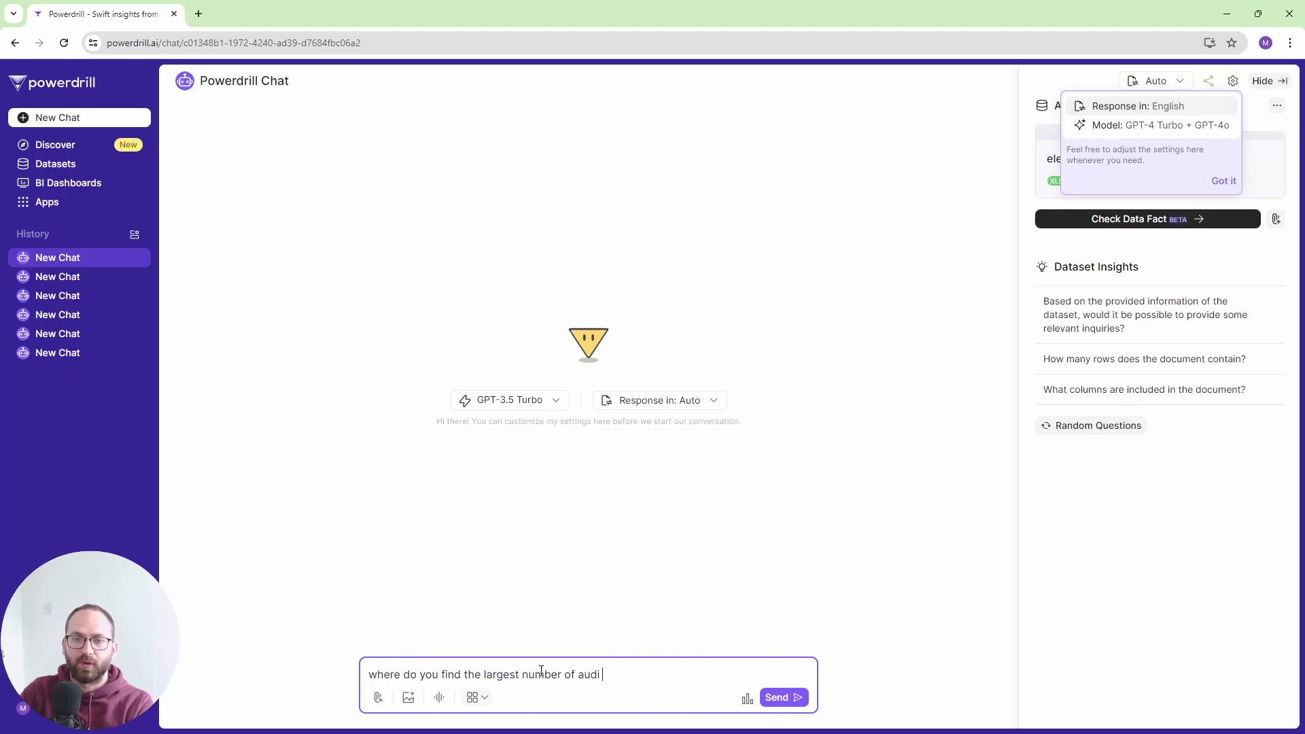
type("cars in the")
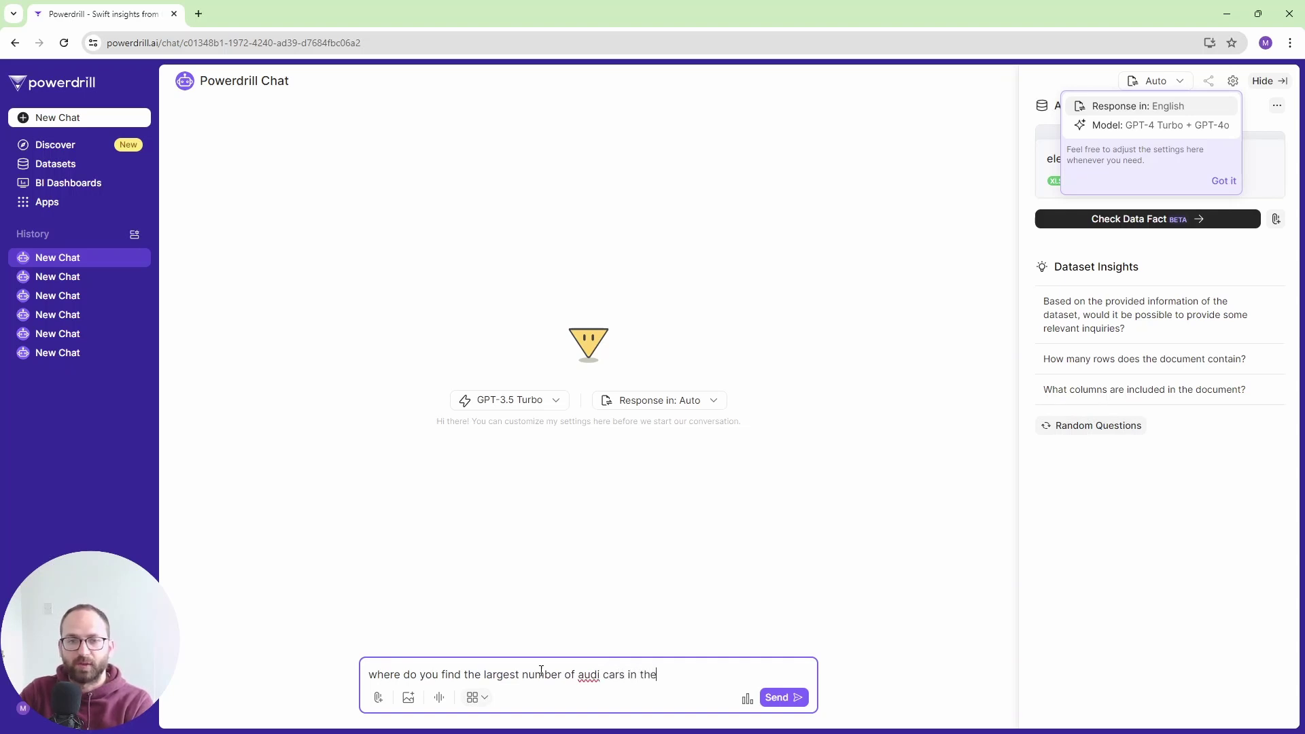
type(" US")
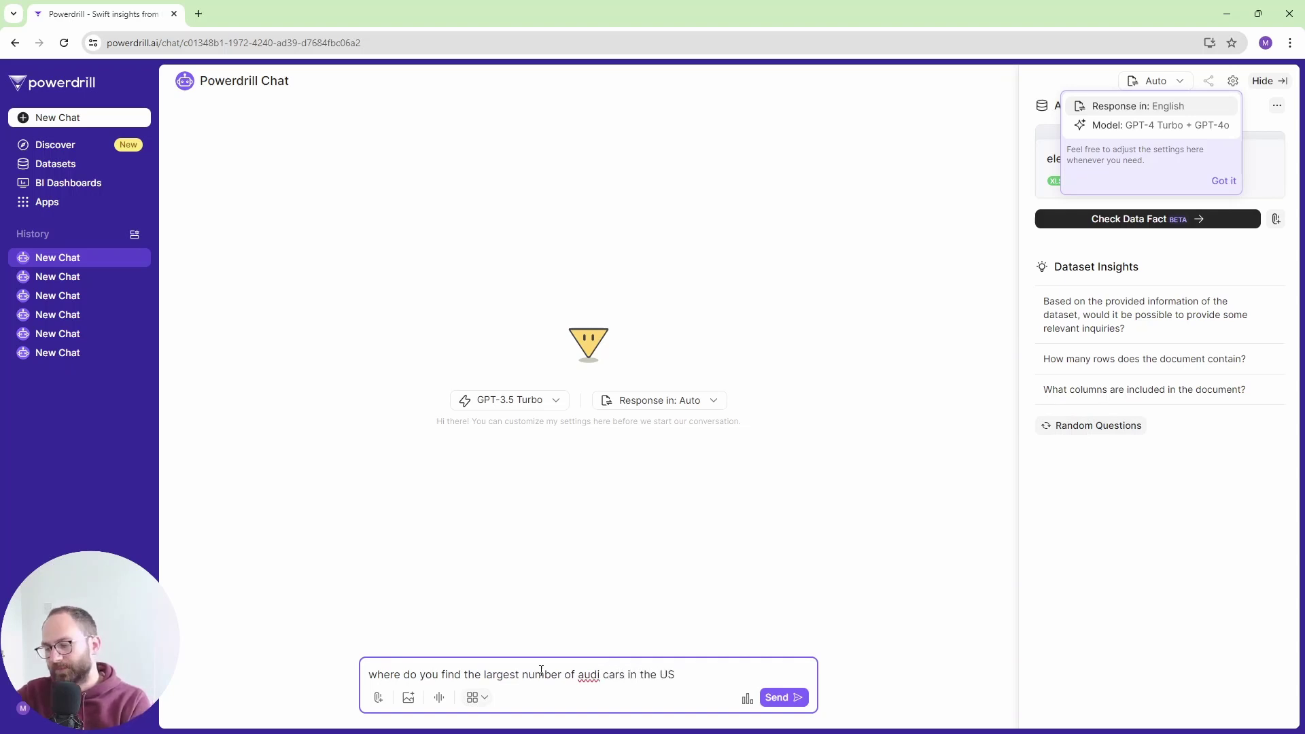
key("Return")
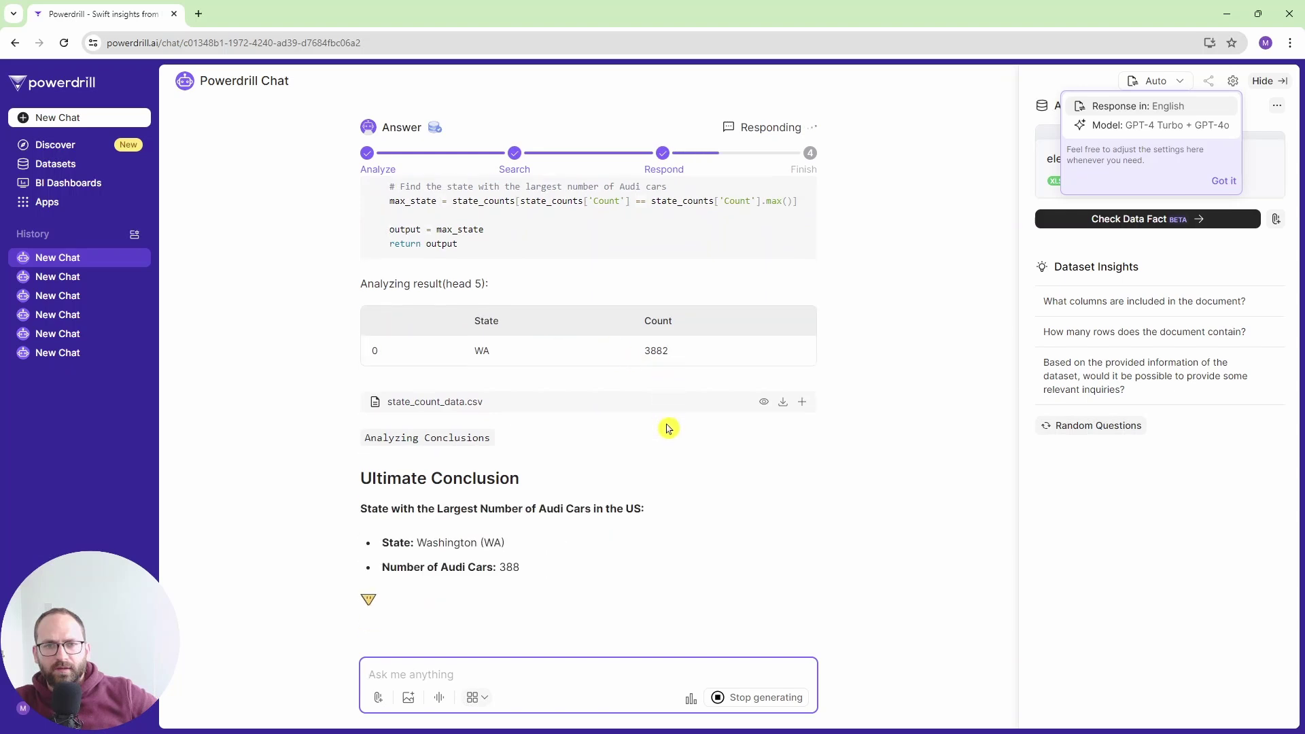
Scroll back up and highlight the answer's sentence about the 'State' column
scroll(668, 428, "up", 2)
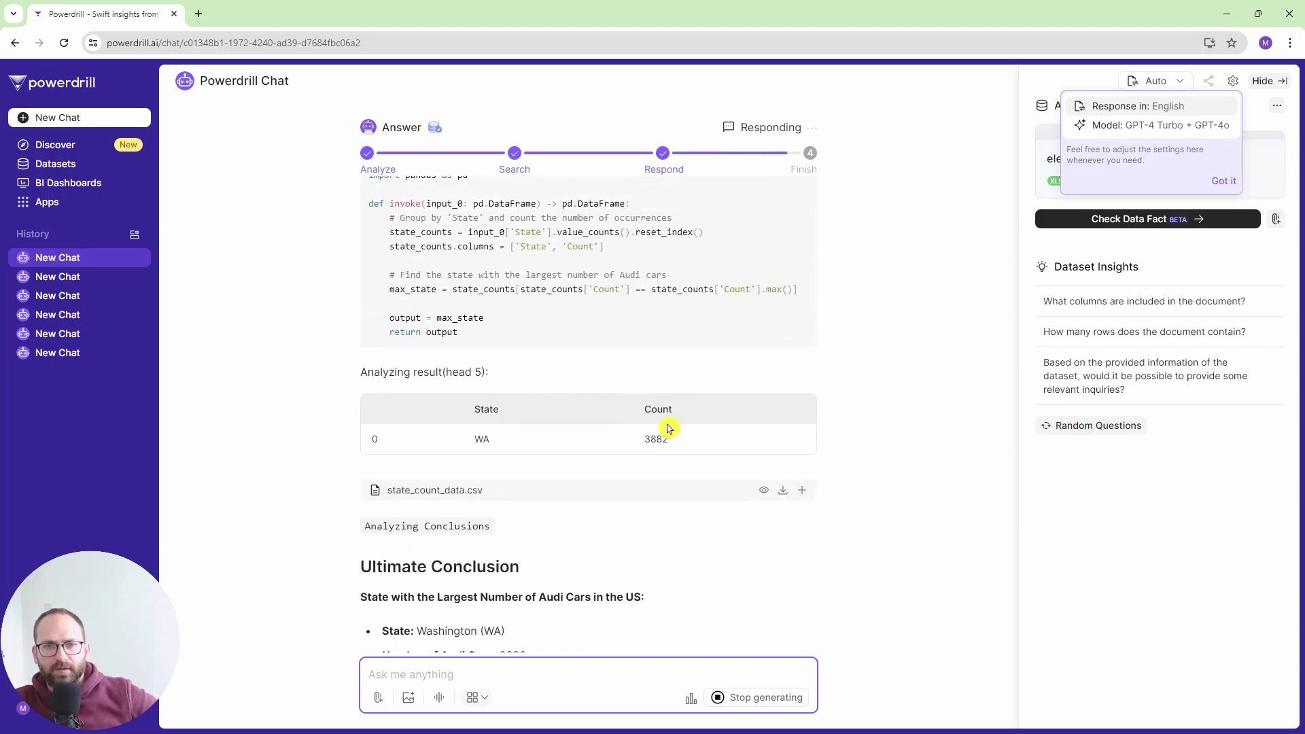
scroll(668, 428, "up", 4)
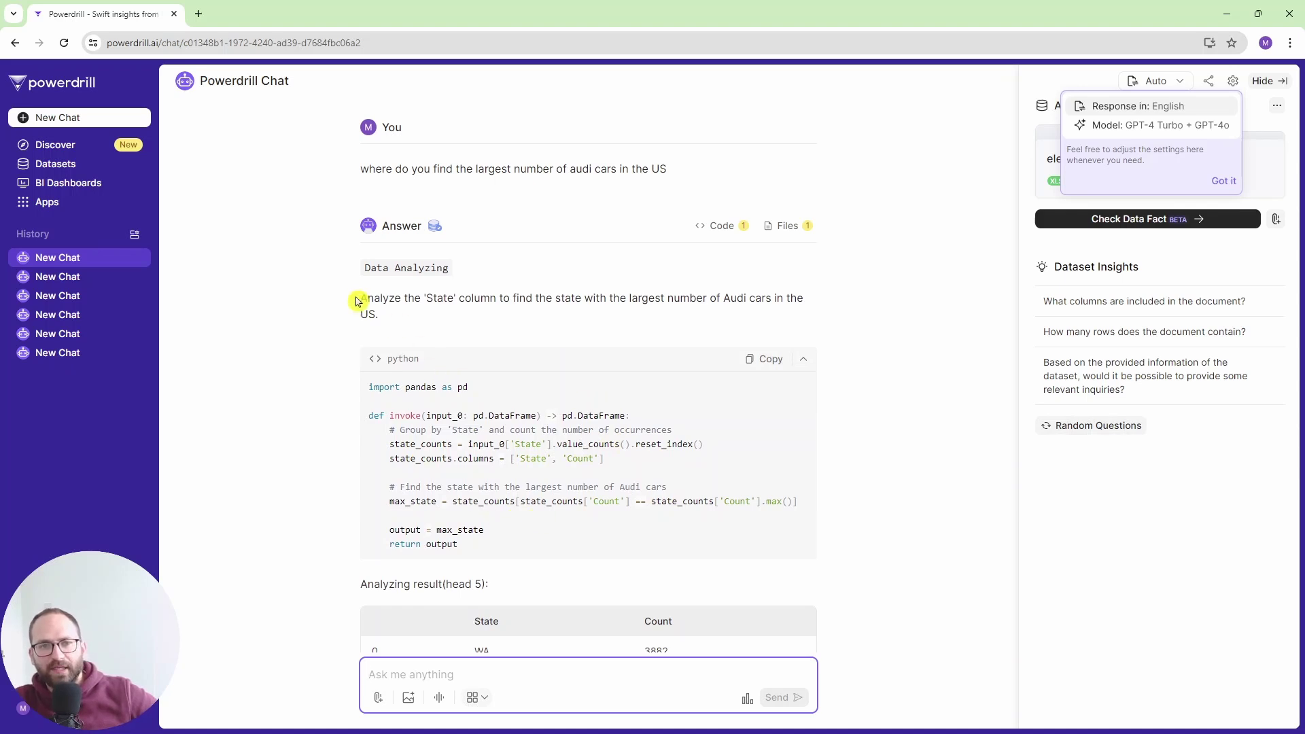
left_click_drag(375, 297, 609, 314)
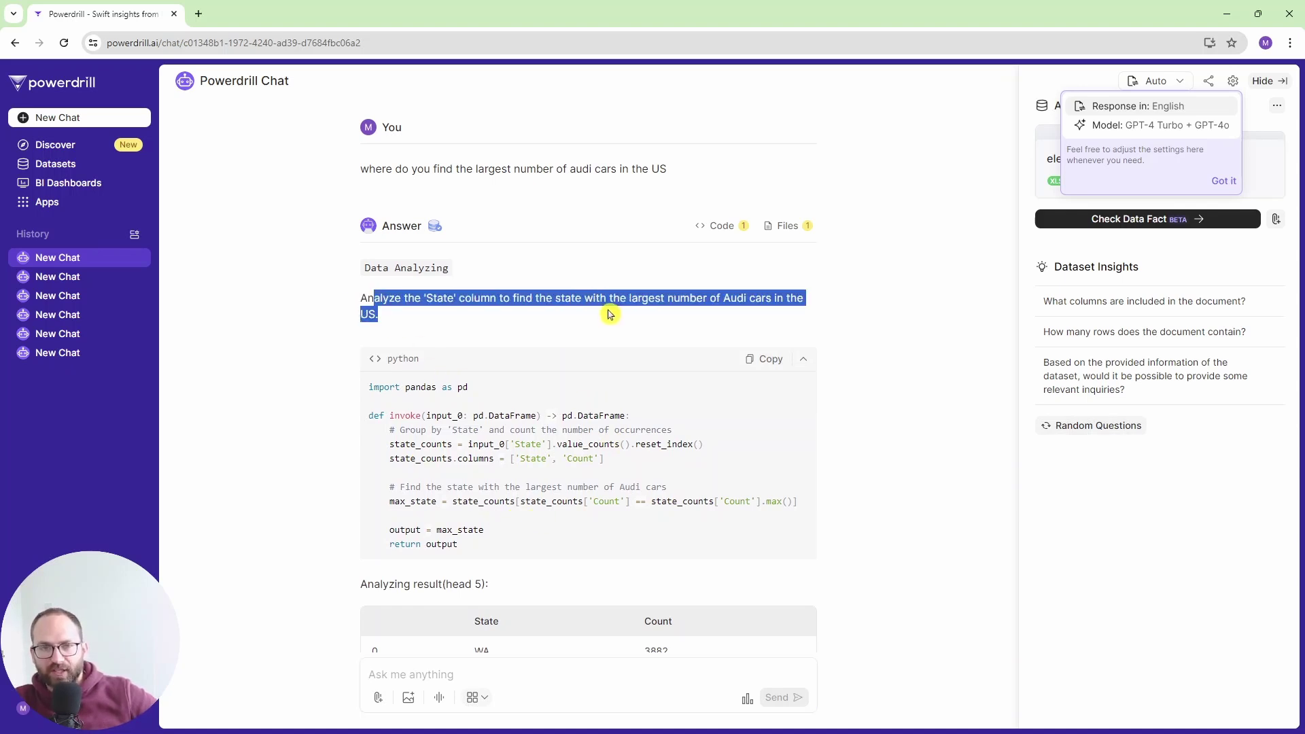
left_click(484, 304)
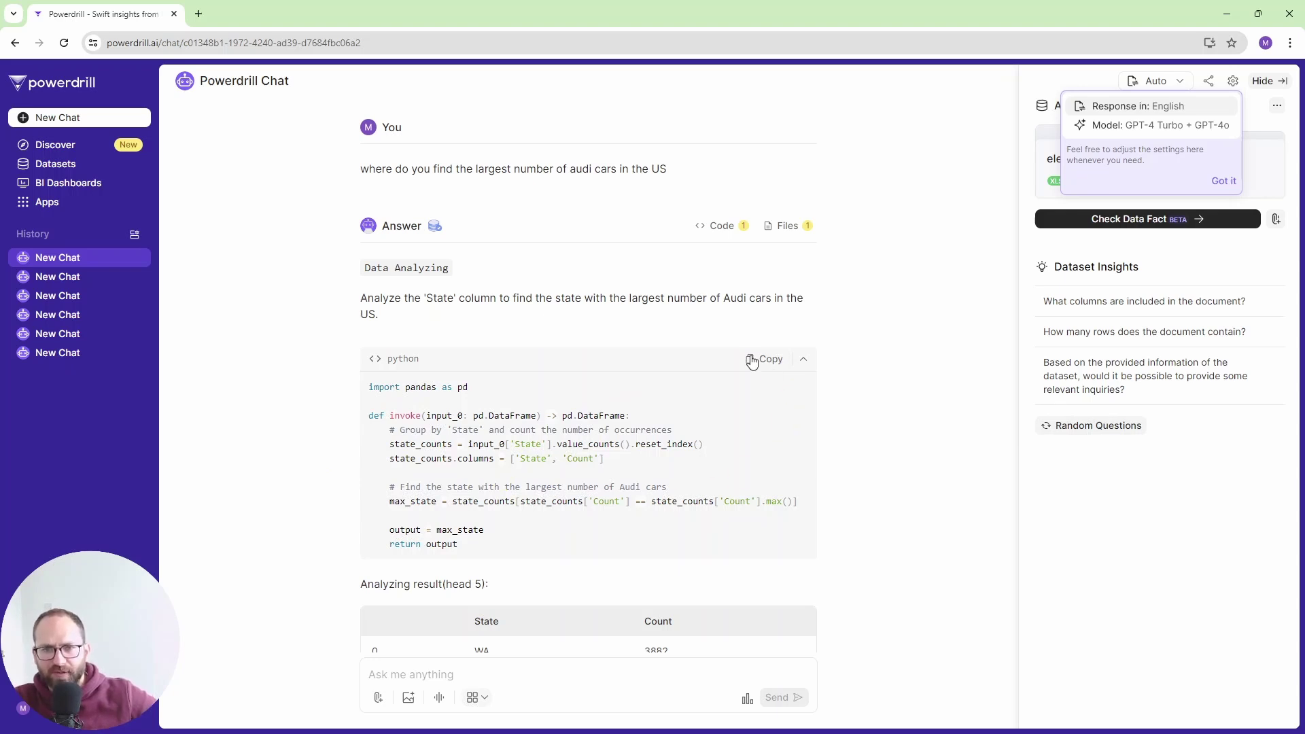
Read down to the Washington (WA) result and dismiss the response settings tip
scroll(702, 428, "down", 1)
scroll(702, 427, "down", 3)
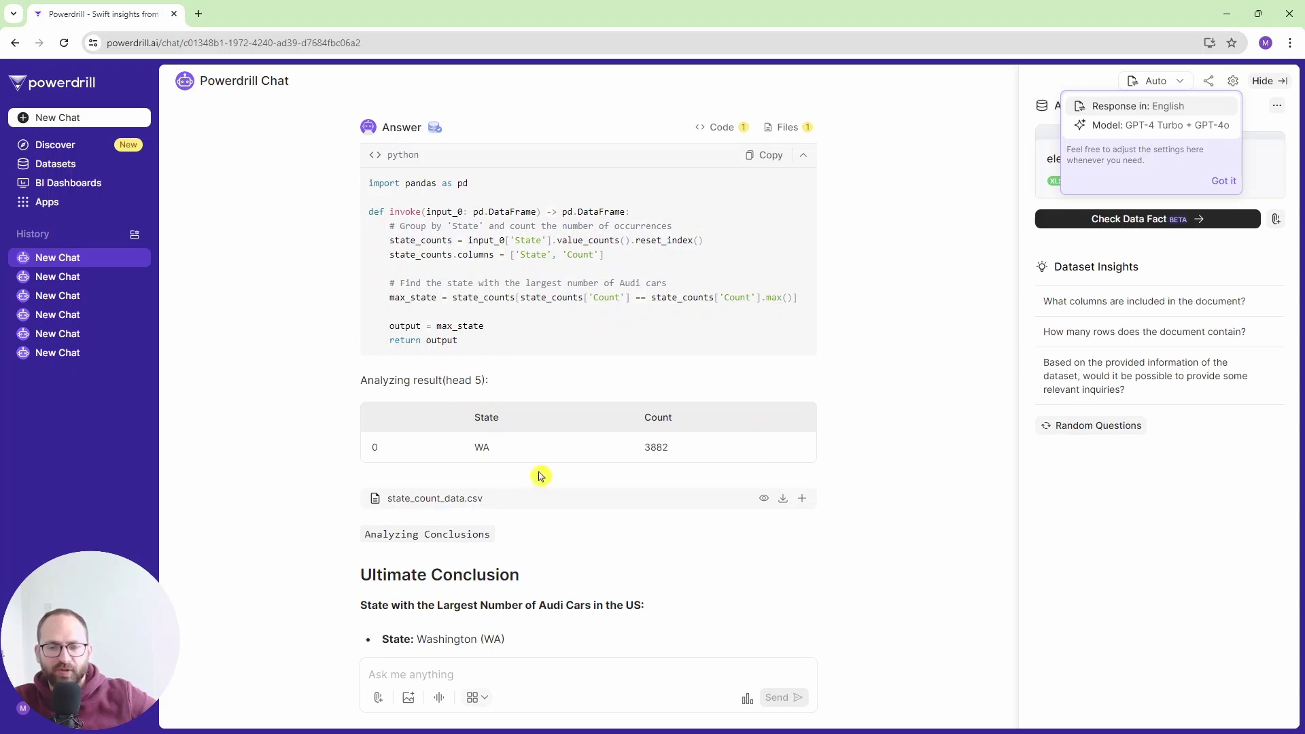
scroll(700, 390, "down", 3)
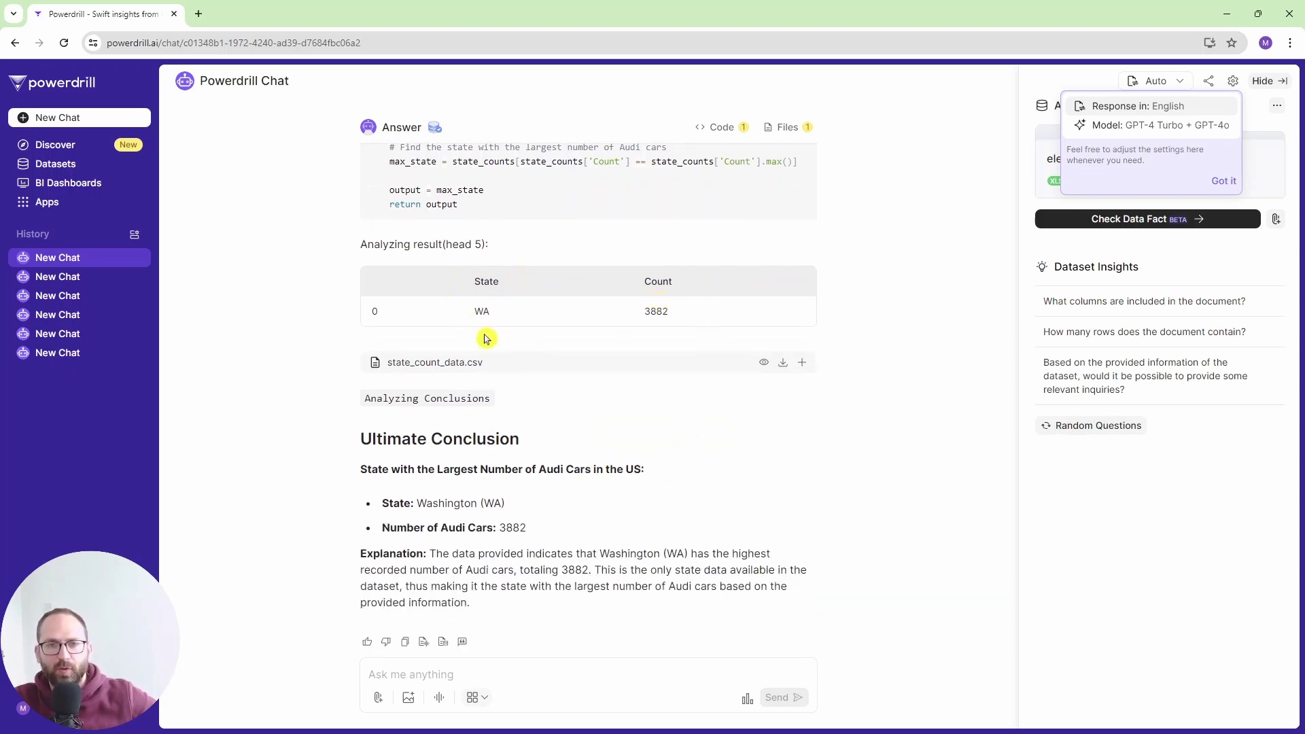
scroll(544, 432, "down", 1)
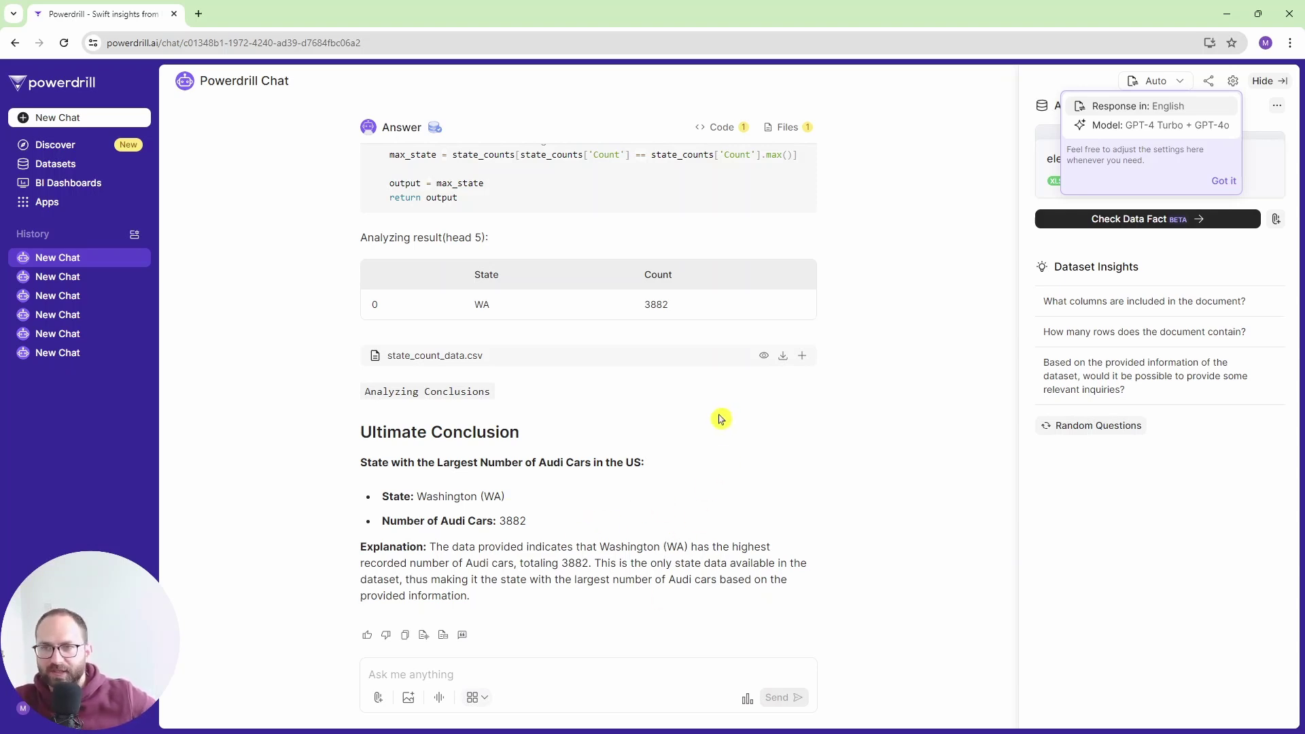
left_click(1224, 189)
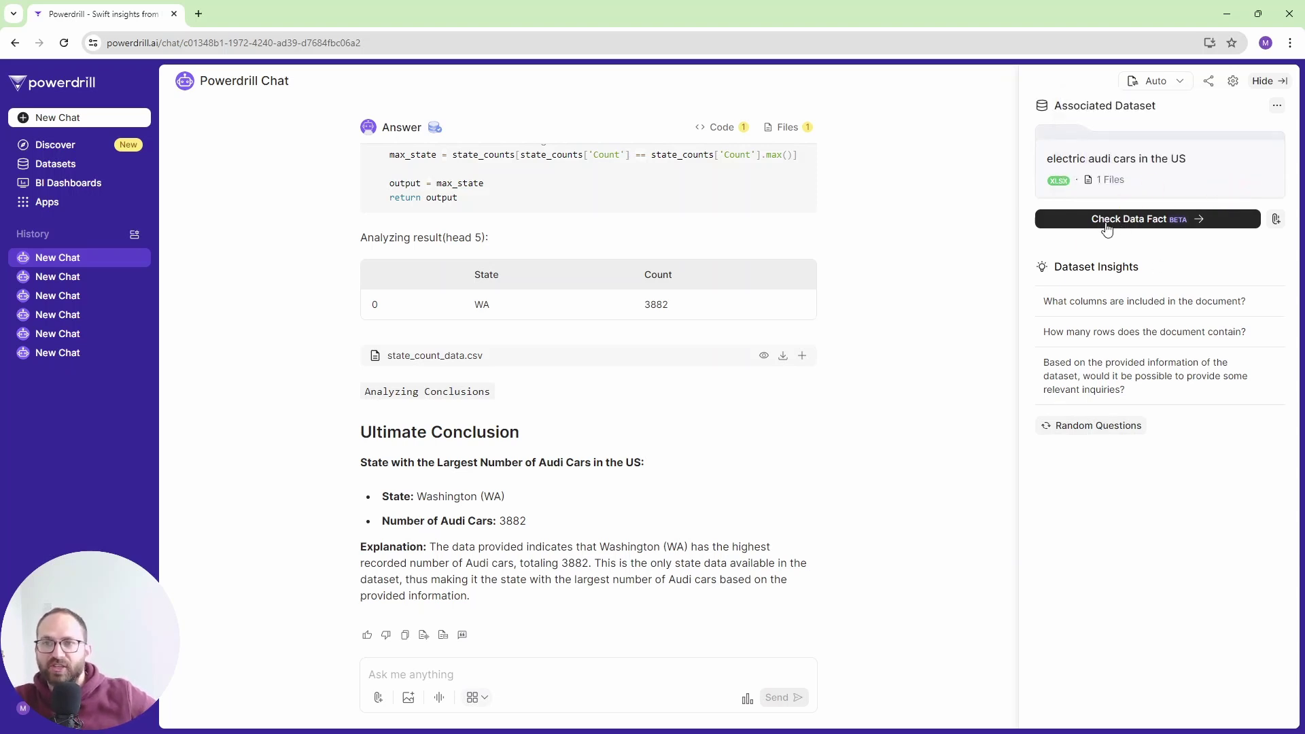
Generate the Check Data Fact report and scroll its Table of Content past Q1 and Q2 to Q3
left_click(1149, 220)
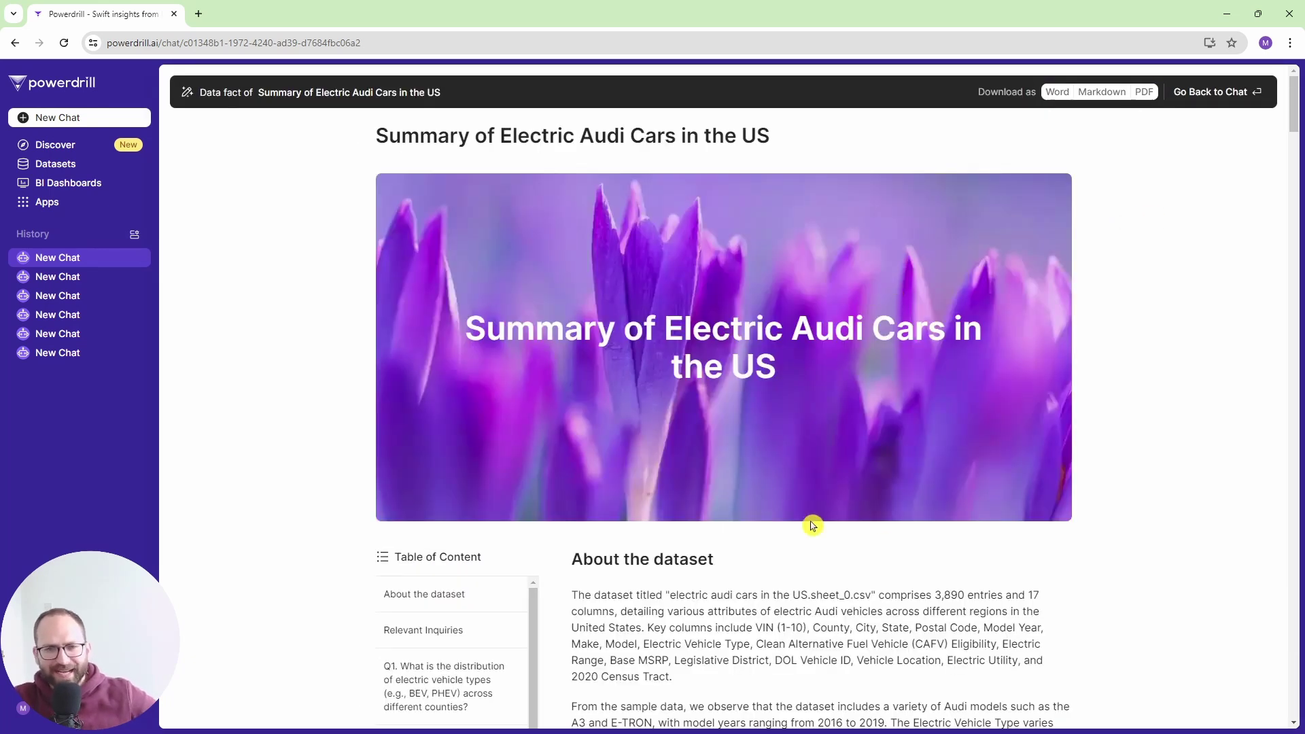
scroll(947, 463, "down", 2)
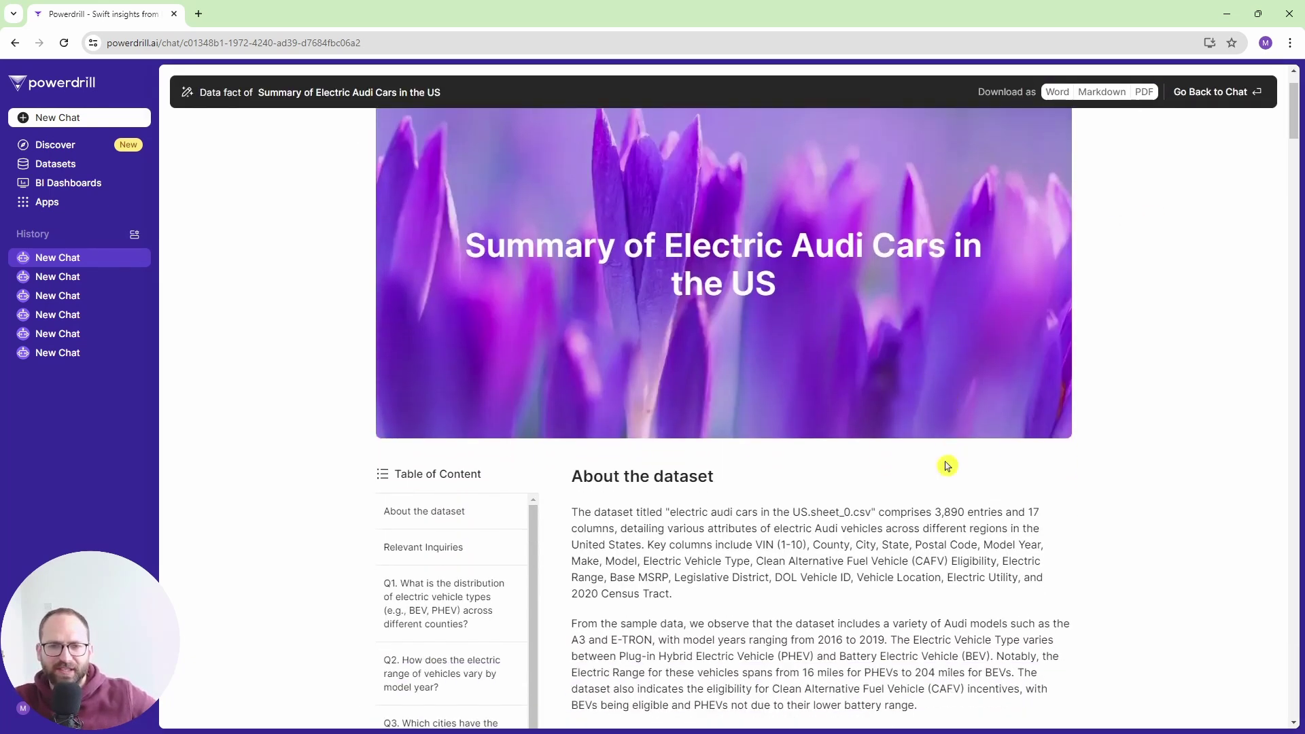
scroll(871, 536, "down", 1)
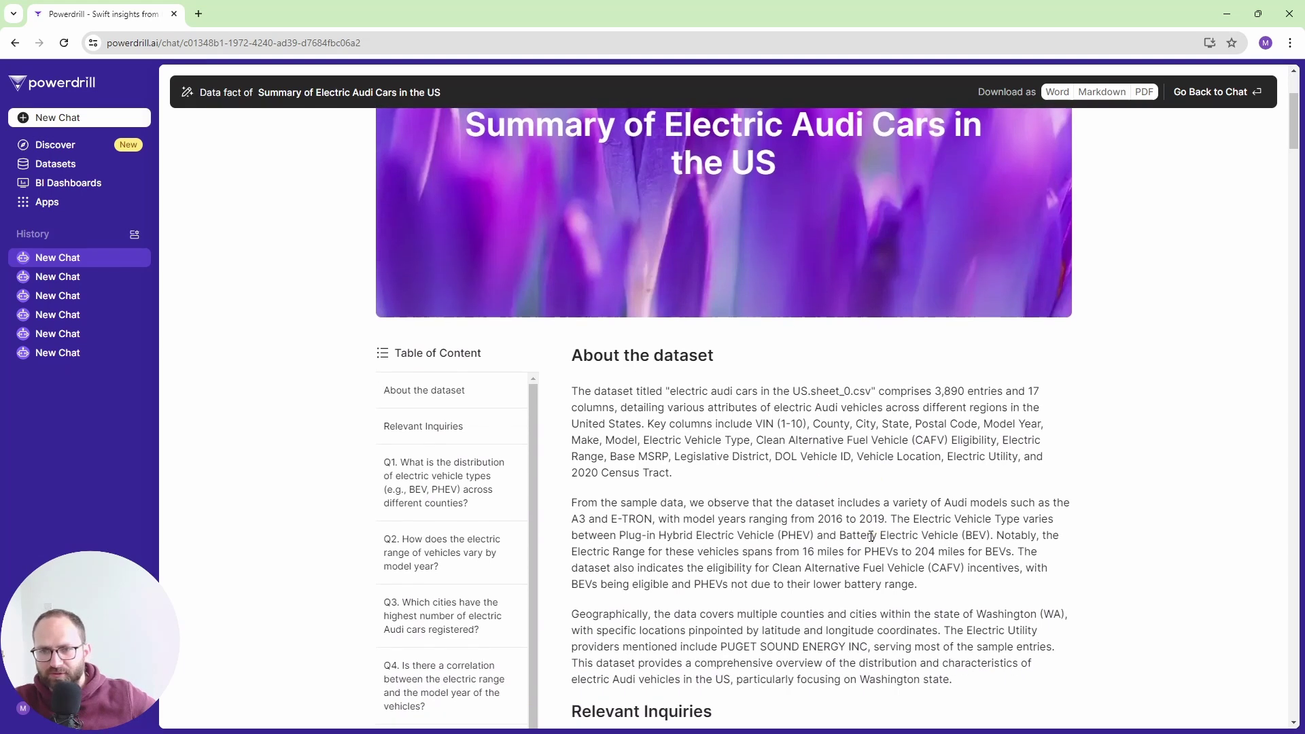
scroll(878, 539, "down", 2)
scroll(878, 539, "down", 2)
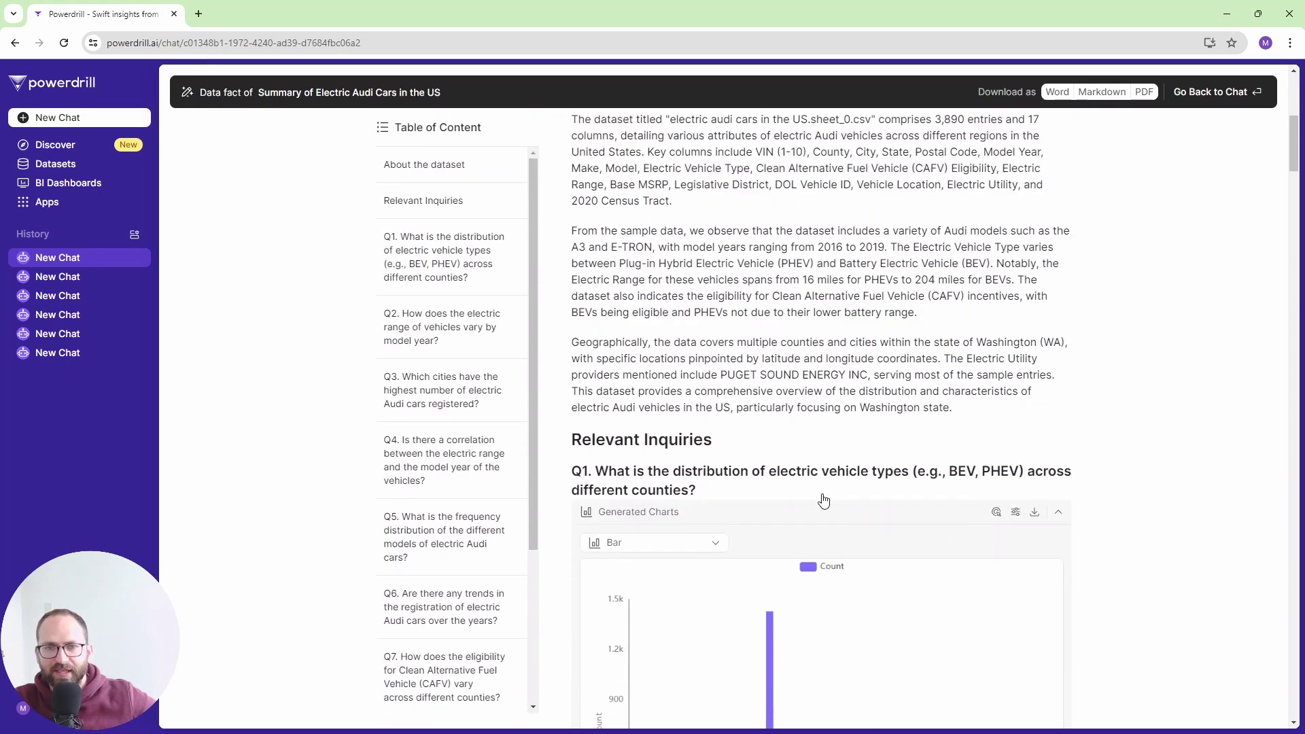
scroll(441, 370, "down", 4)
scroll(441, 370, "down", 1)
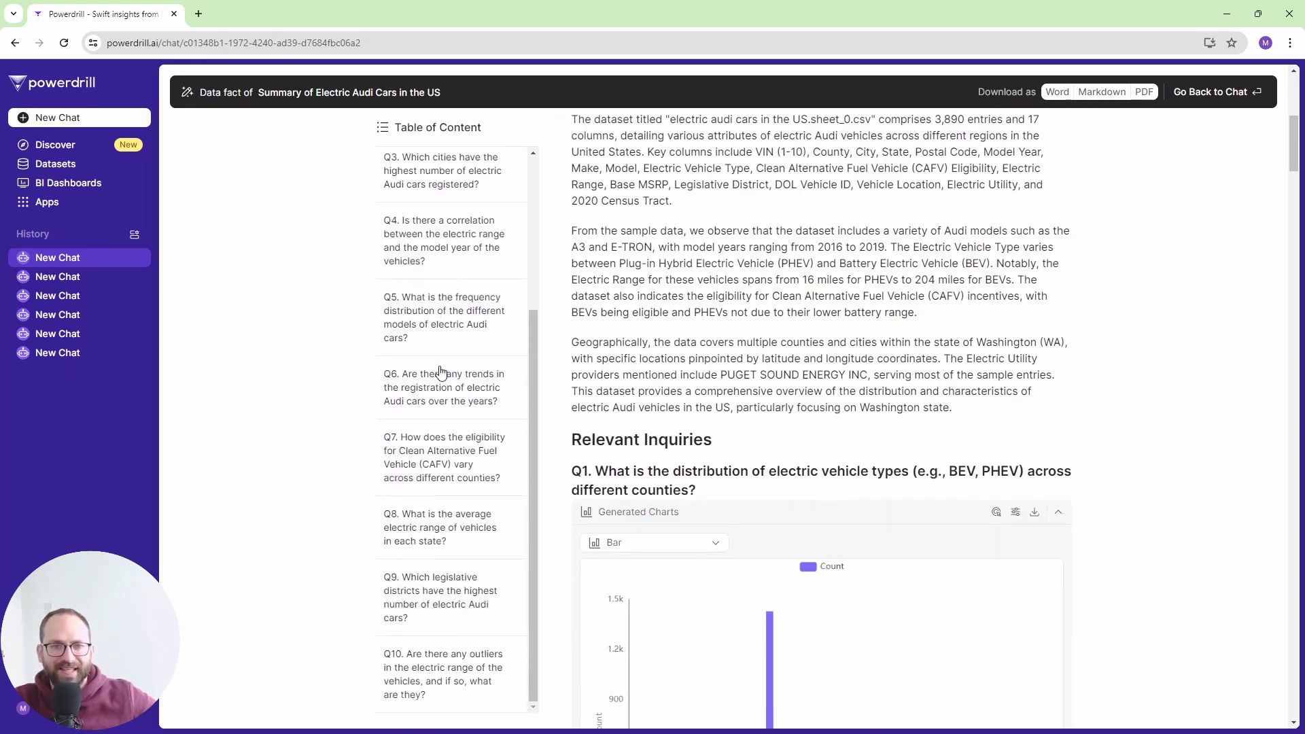
scroll(1168, 431, "down", 4)
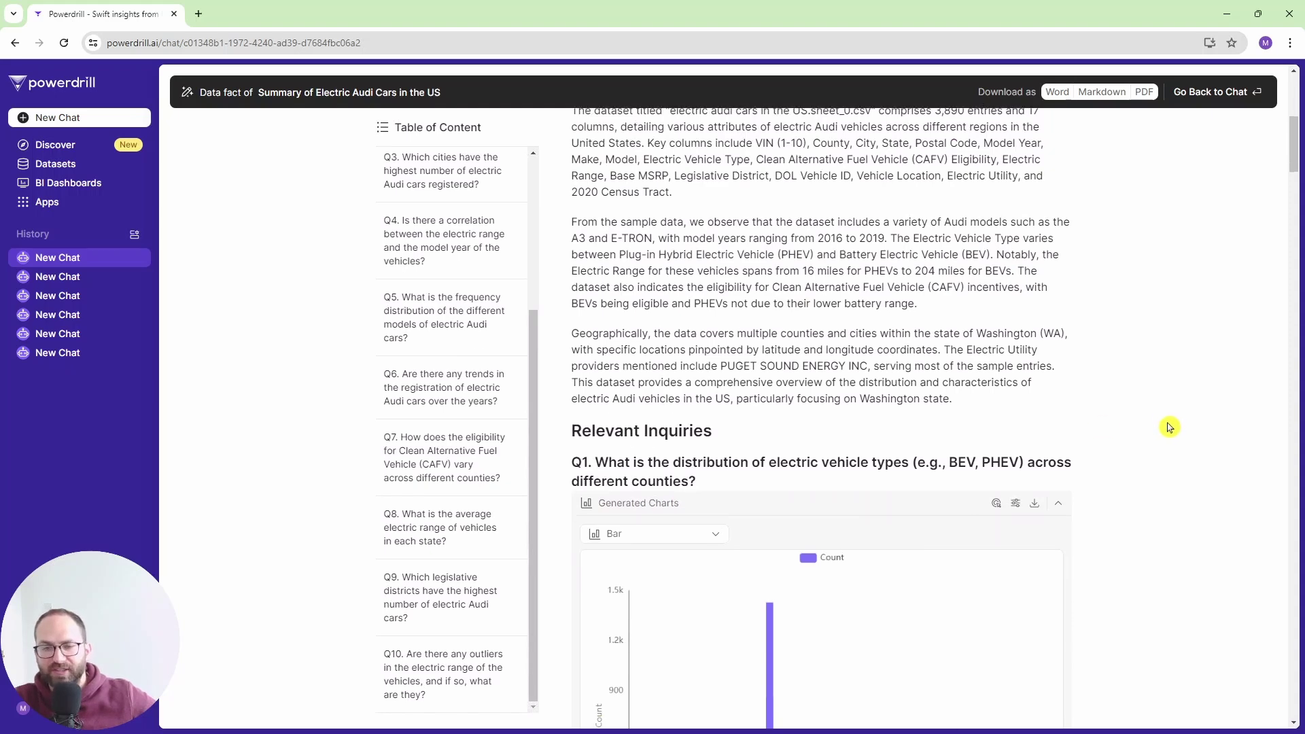
scroll(1018, 602, "down", 6)
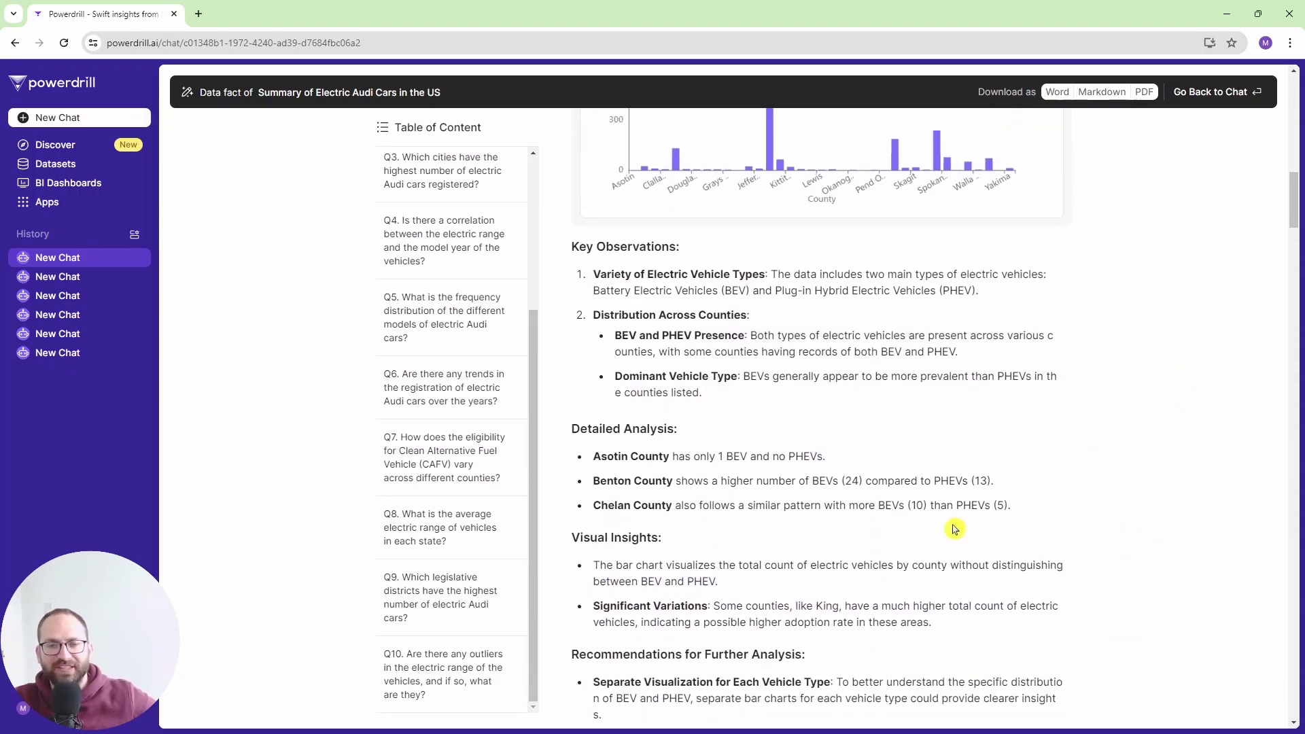
scroll(955, 529, "down", 3)
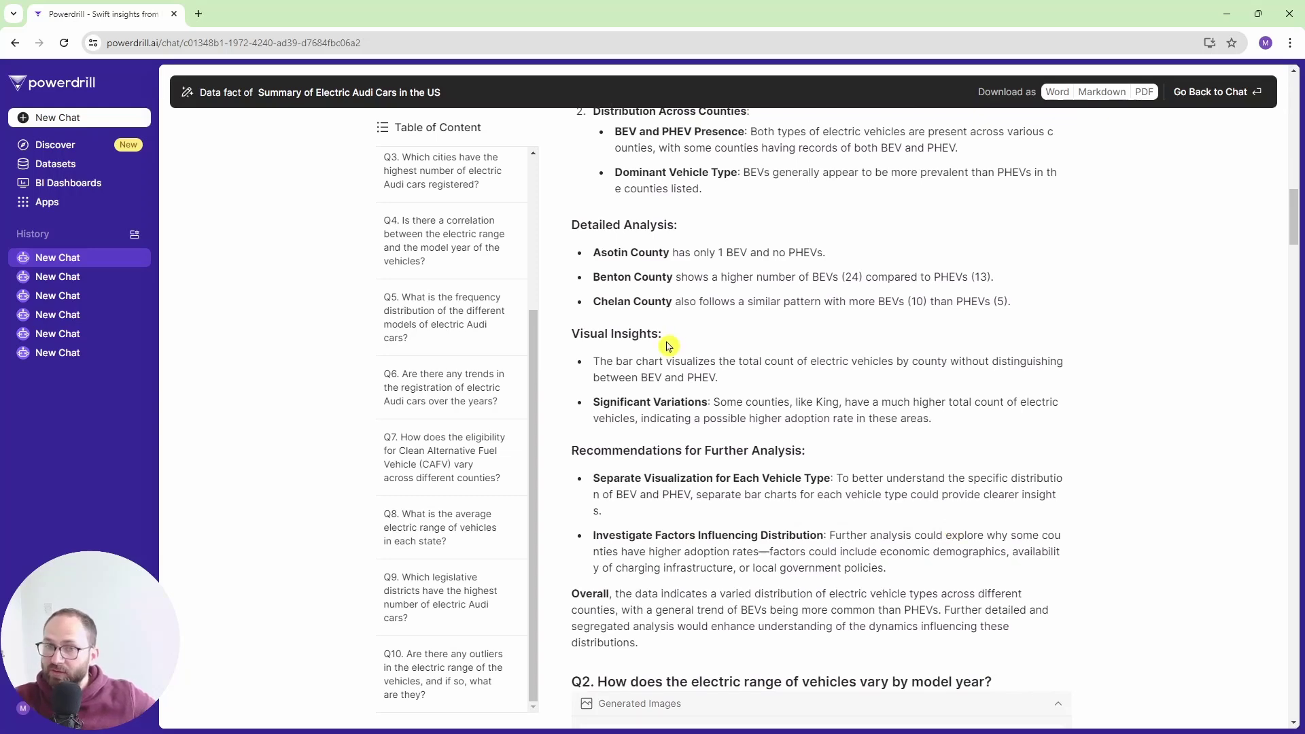
scroll(668, 346, "down", 3)
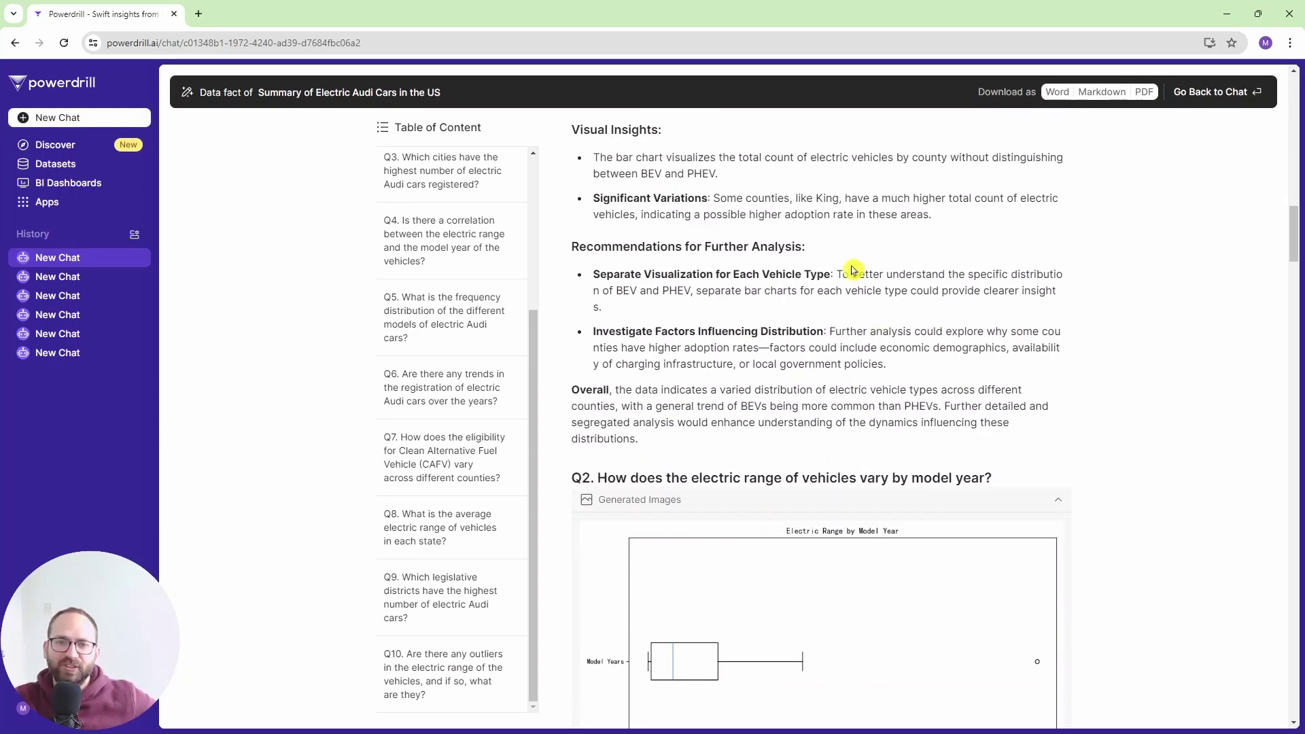
scroll(1171, 425, "down", 3)
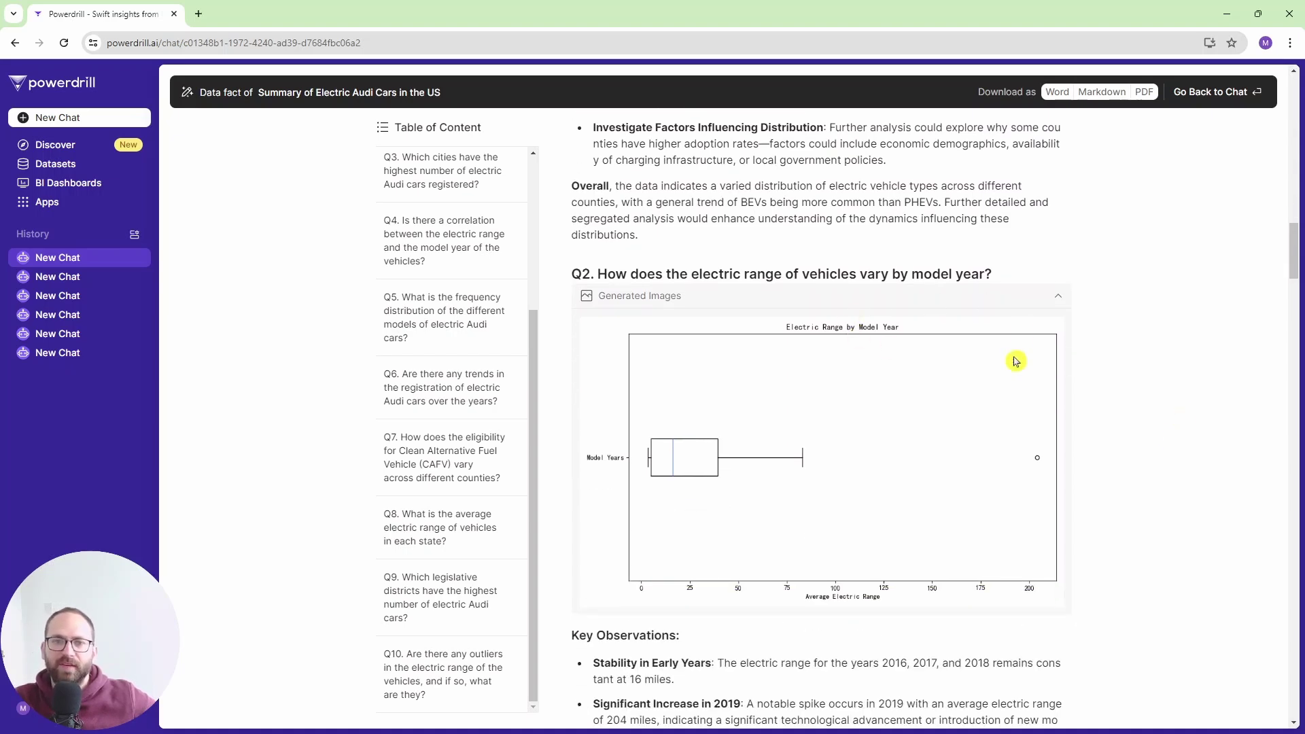
scroll(1163, 461, "down", 5)
scroll(1163, 463, "down", 3)
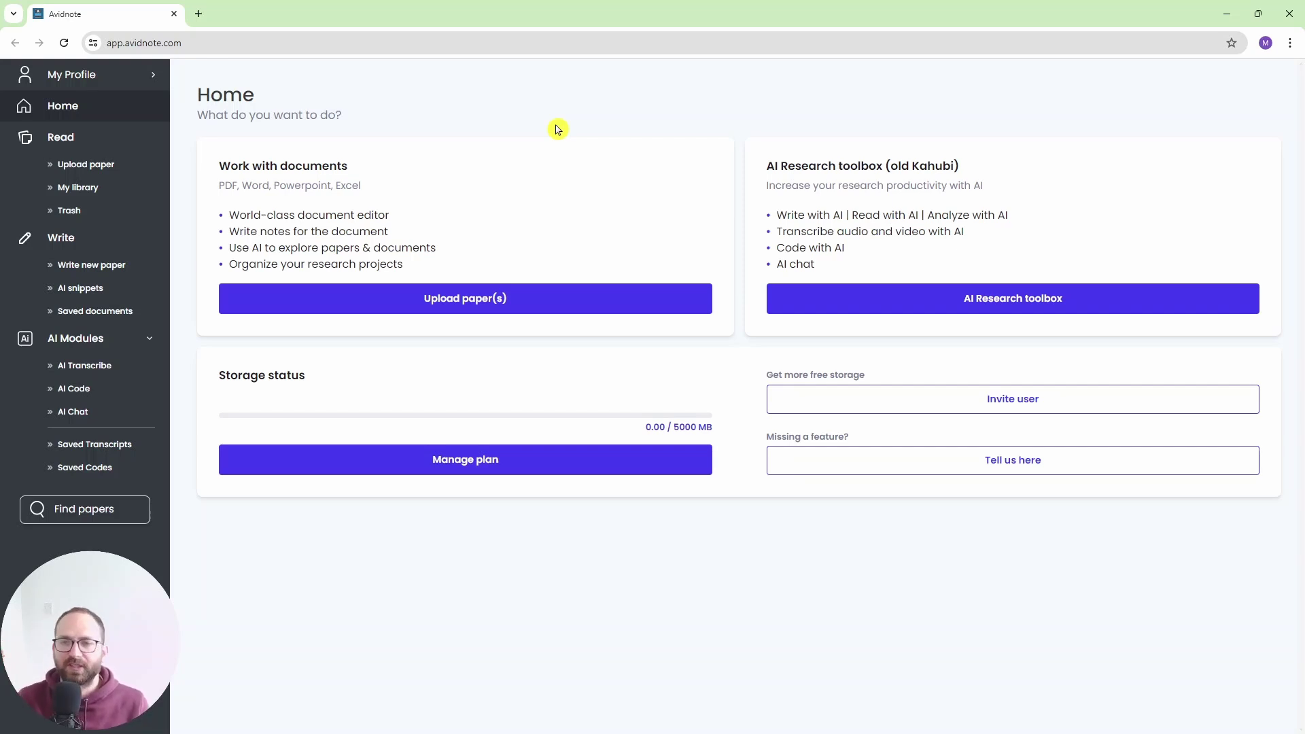
Open the AI Research toolbox from the Avidnote Home page
left_click(918, 302)
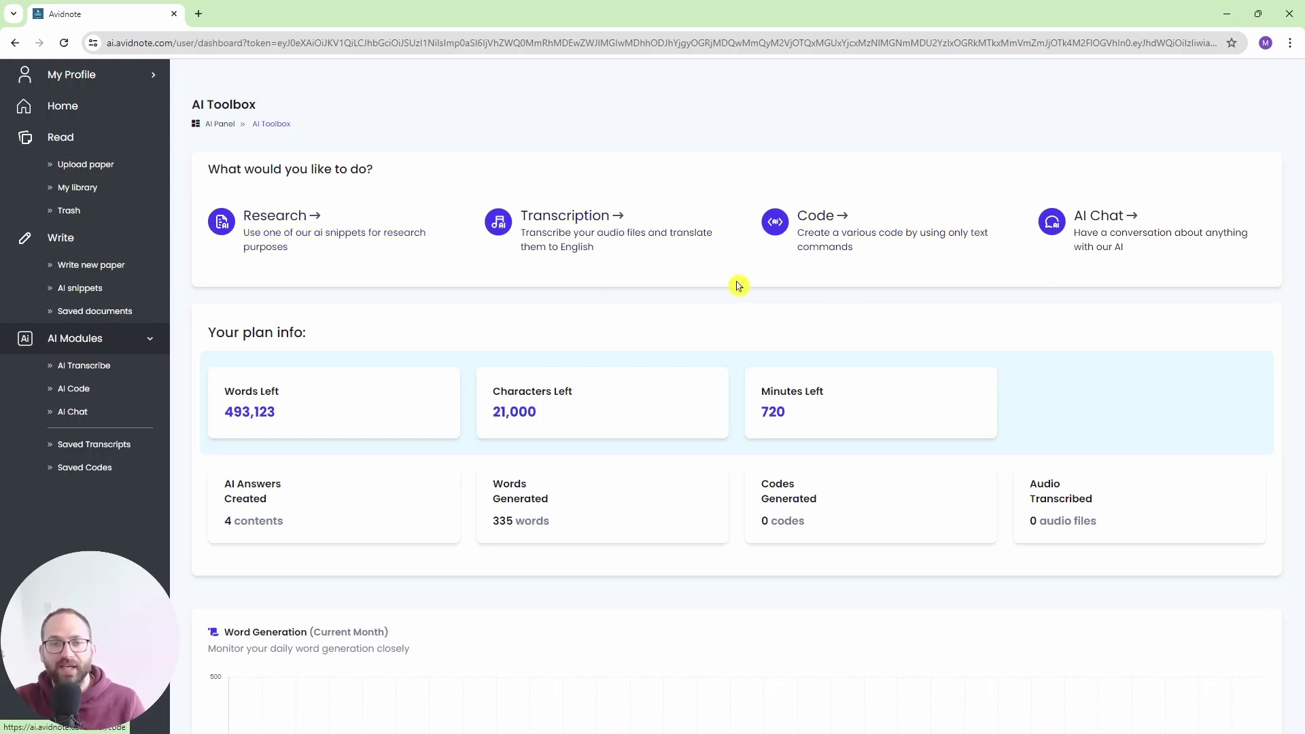
Open the Research AI snippets collection from the AI Toolbox
scroll(570, 413, "down", 1)
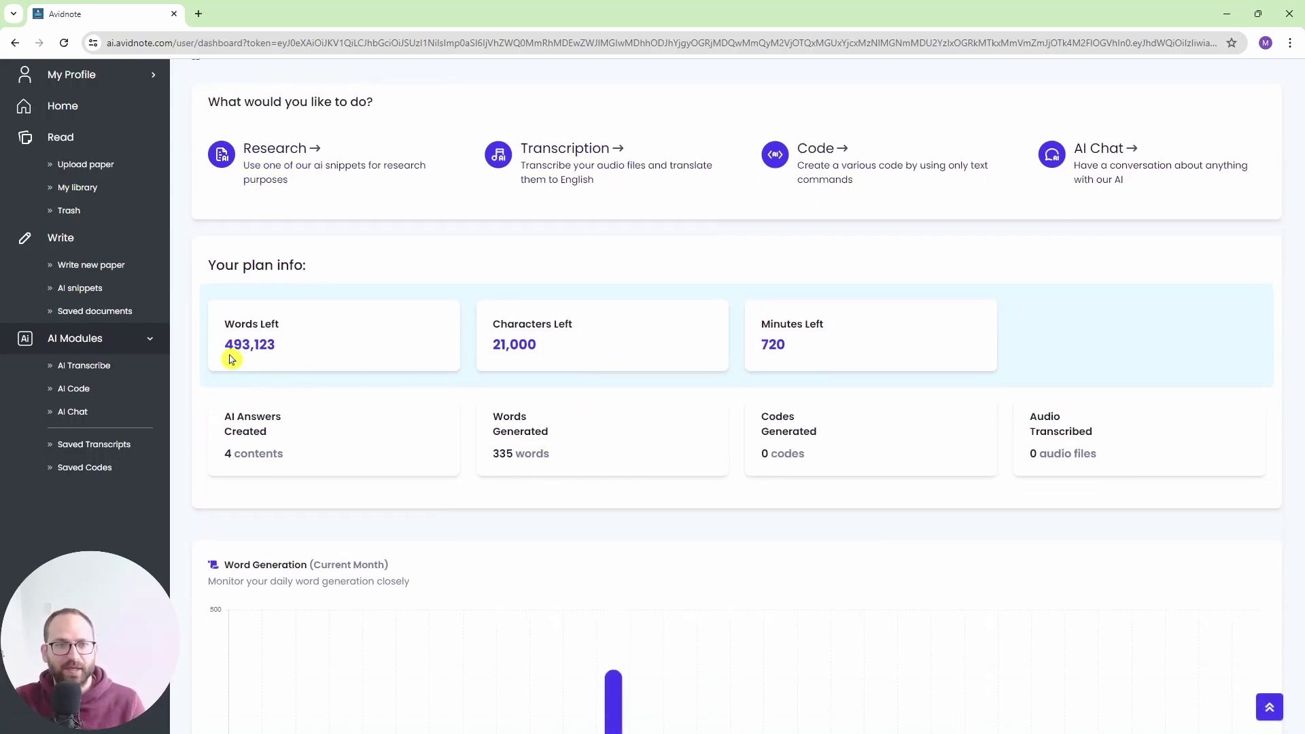
scroll(298, 309, "up", 1)
left_click(302, 218)
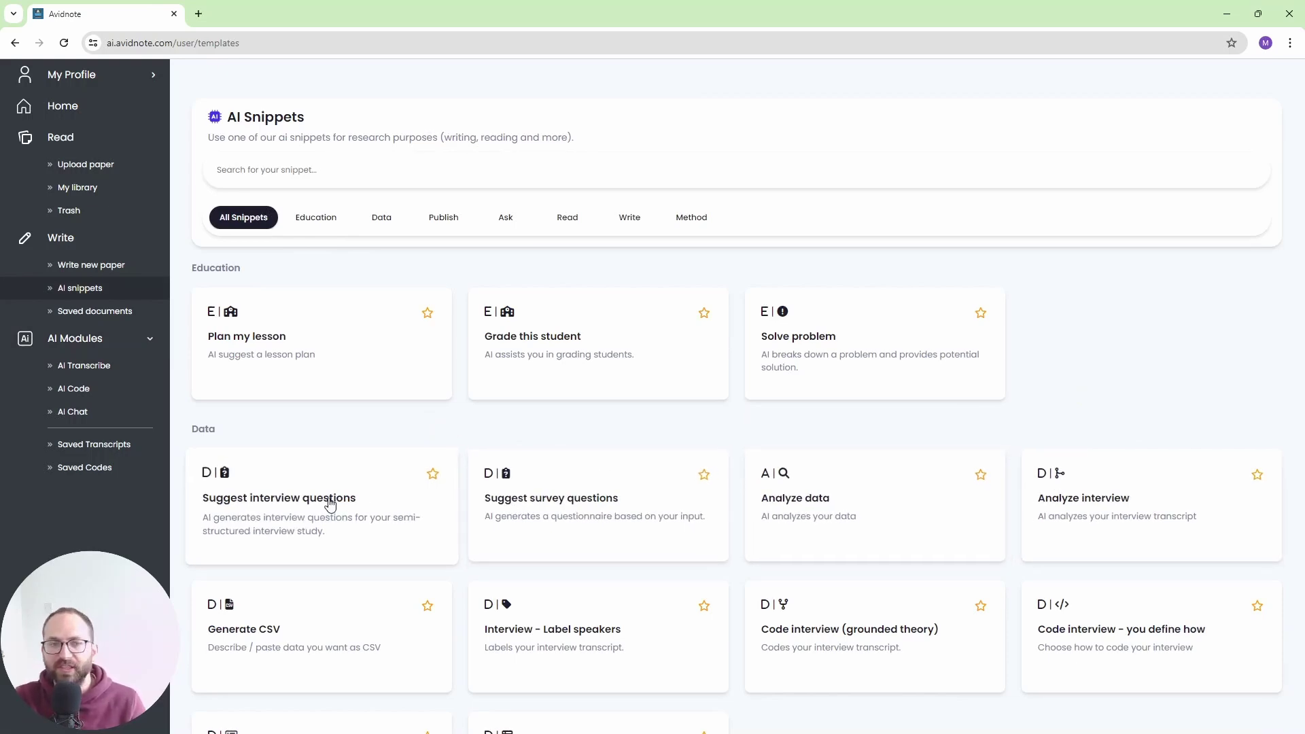
Browse the snippet templates down to the Analyze data card in the Data section
scroll(330, 503, "down", 1)
scroll(330, 503, "down", 5)
scroll(320, 510, "down", 4)
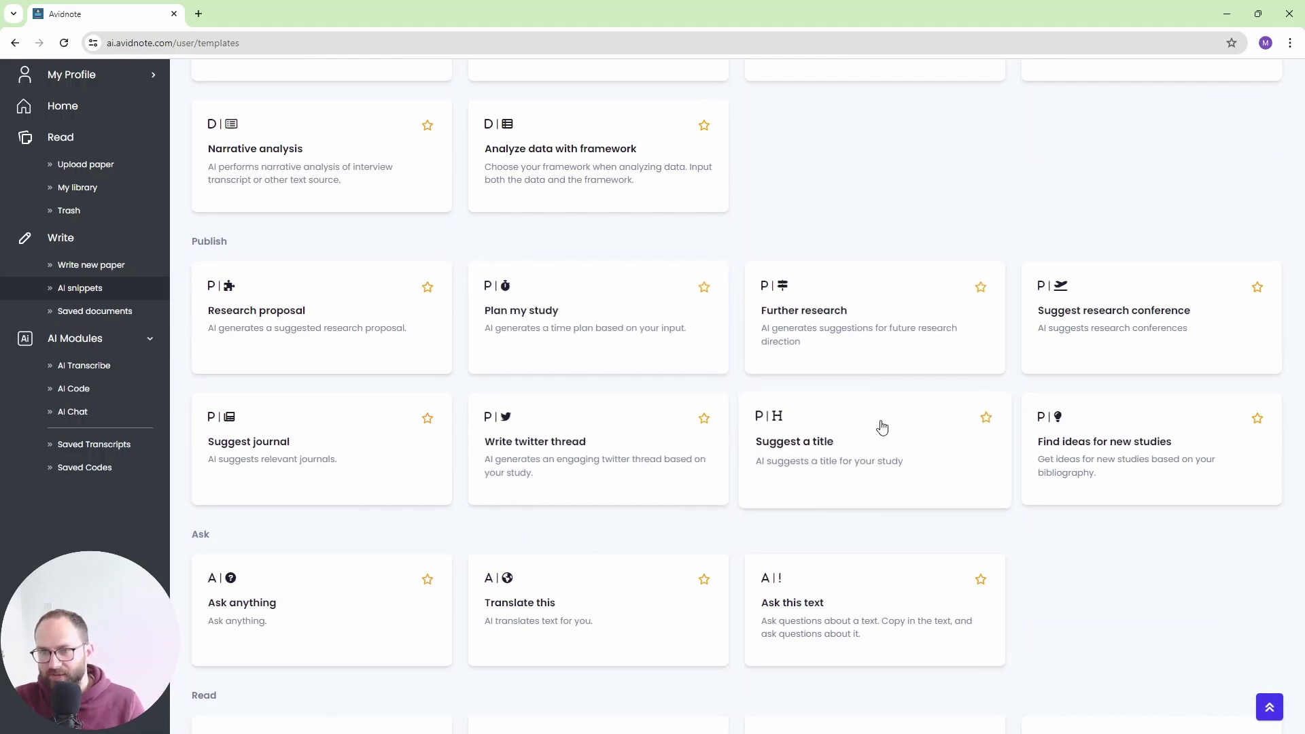
scroll(877, 426, "down", 2)
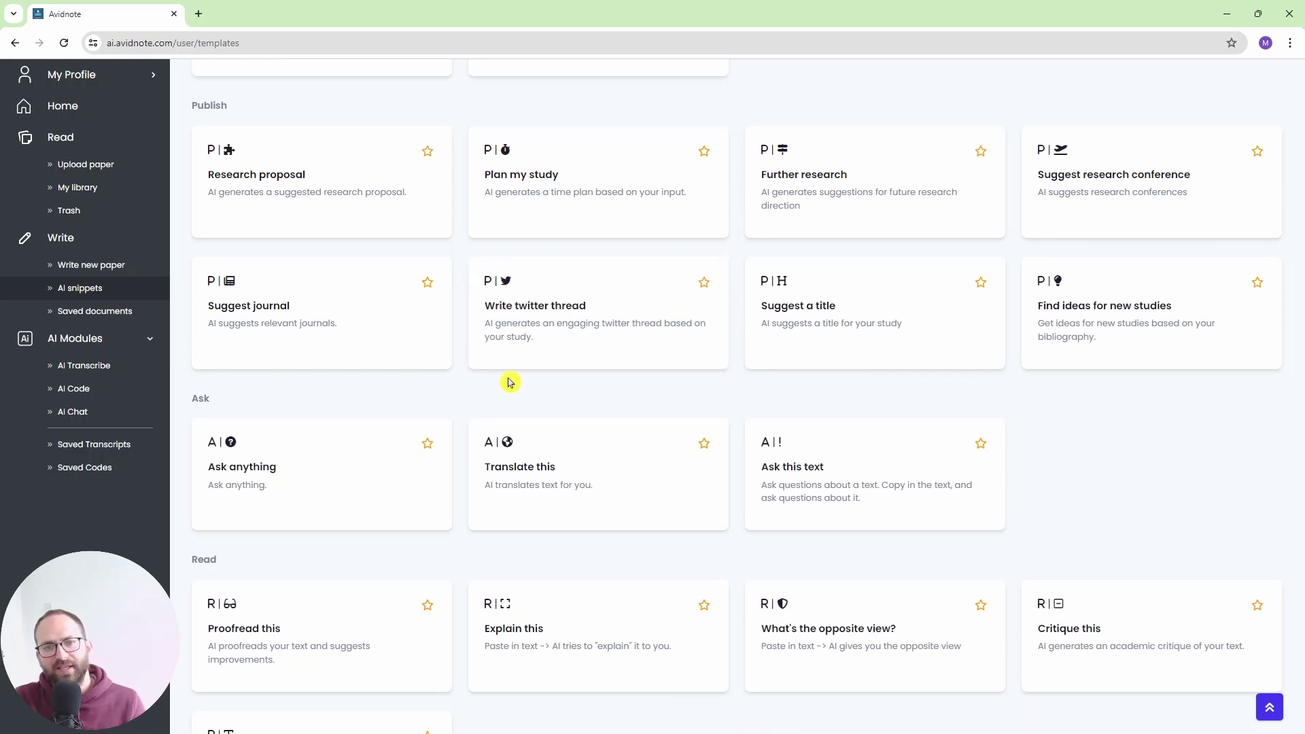
scroll(510, 383, "down", 4)
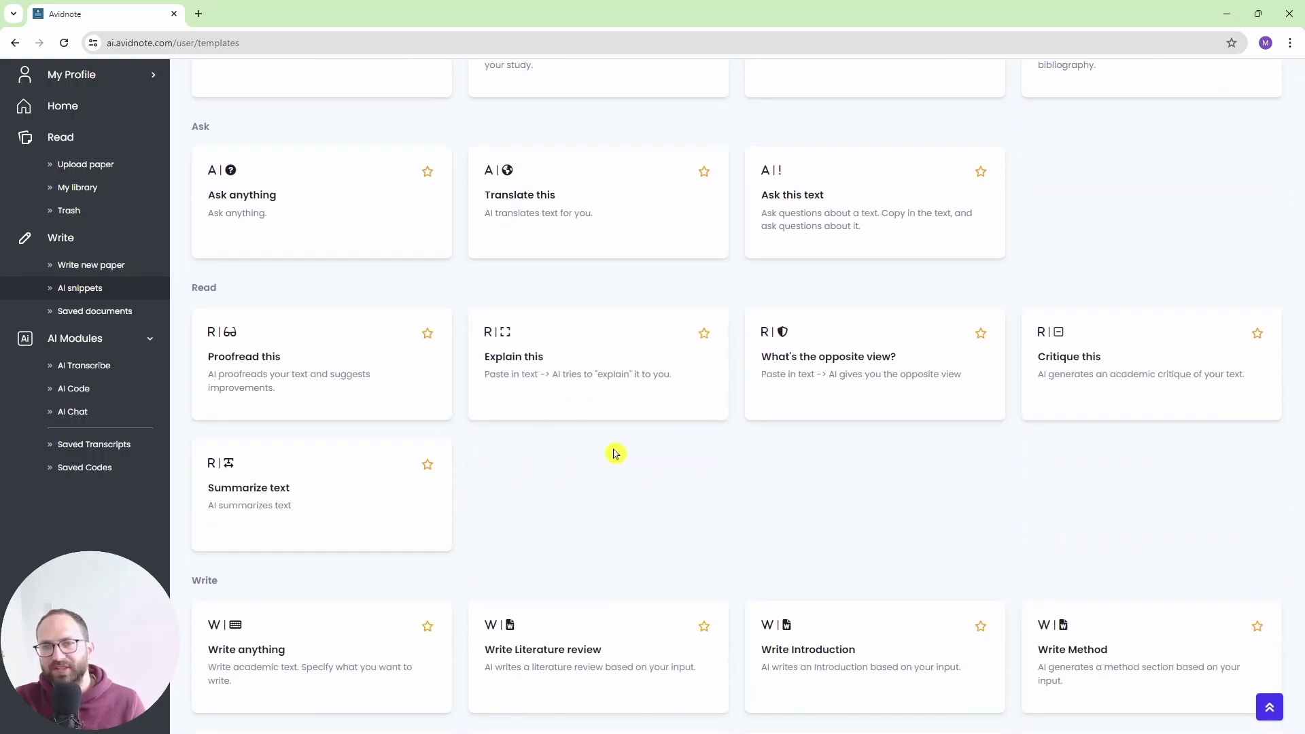
scroll(695, 466, "down", 2)
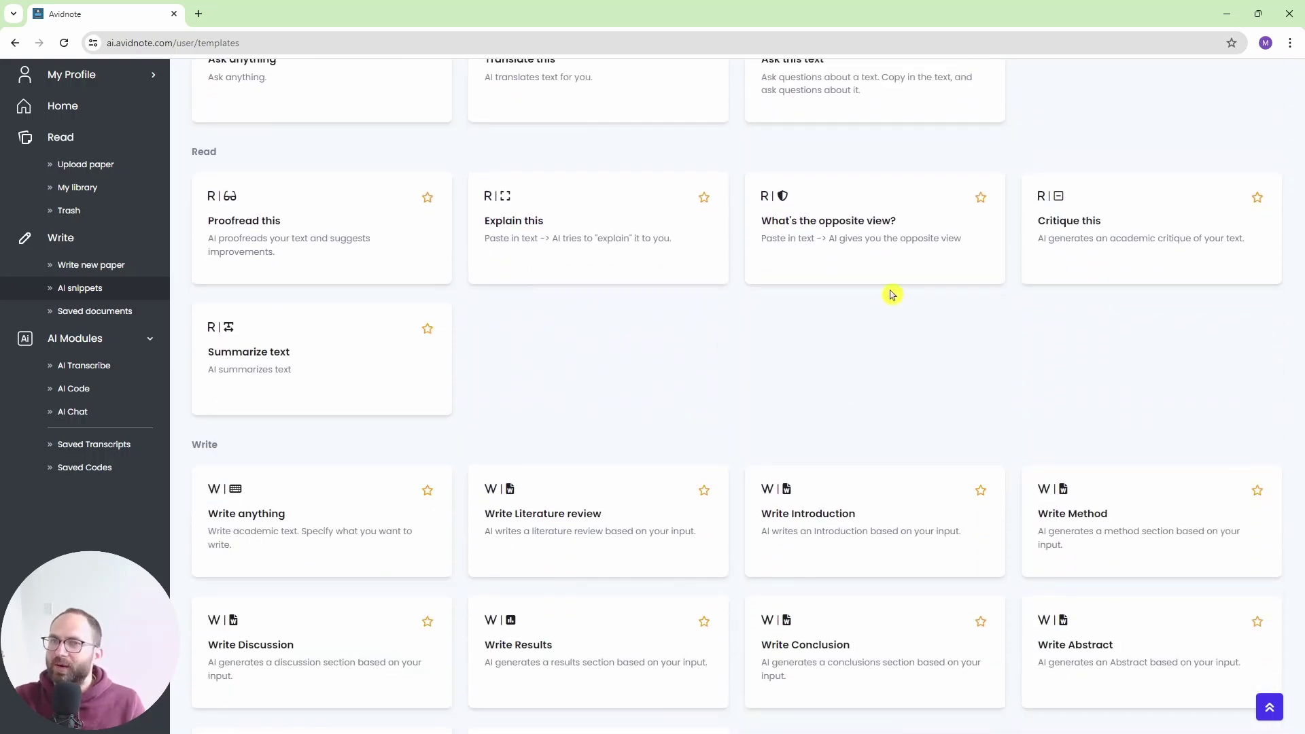
scroll(651, 467, "down", 3)
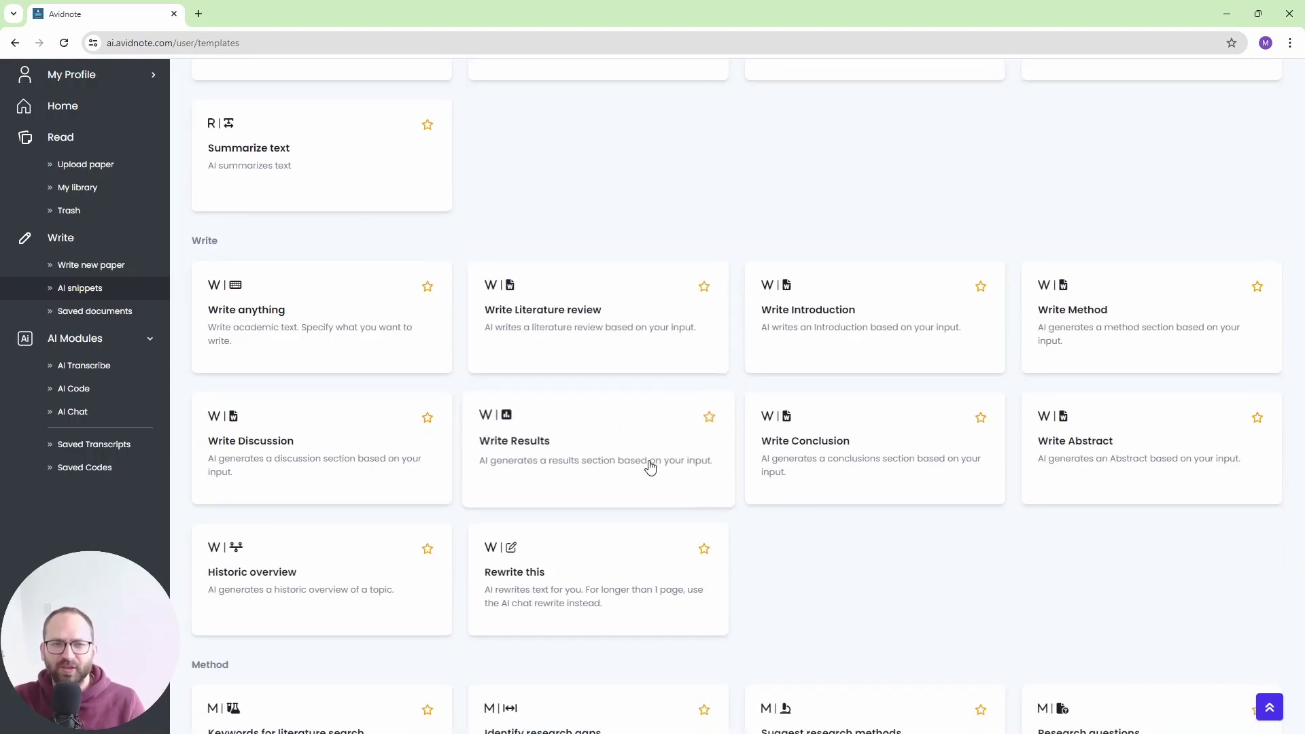
scroll(865, 539, "down", 2)
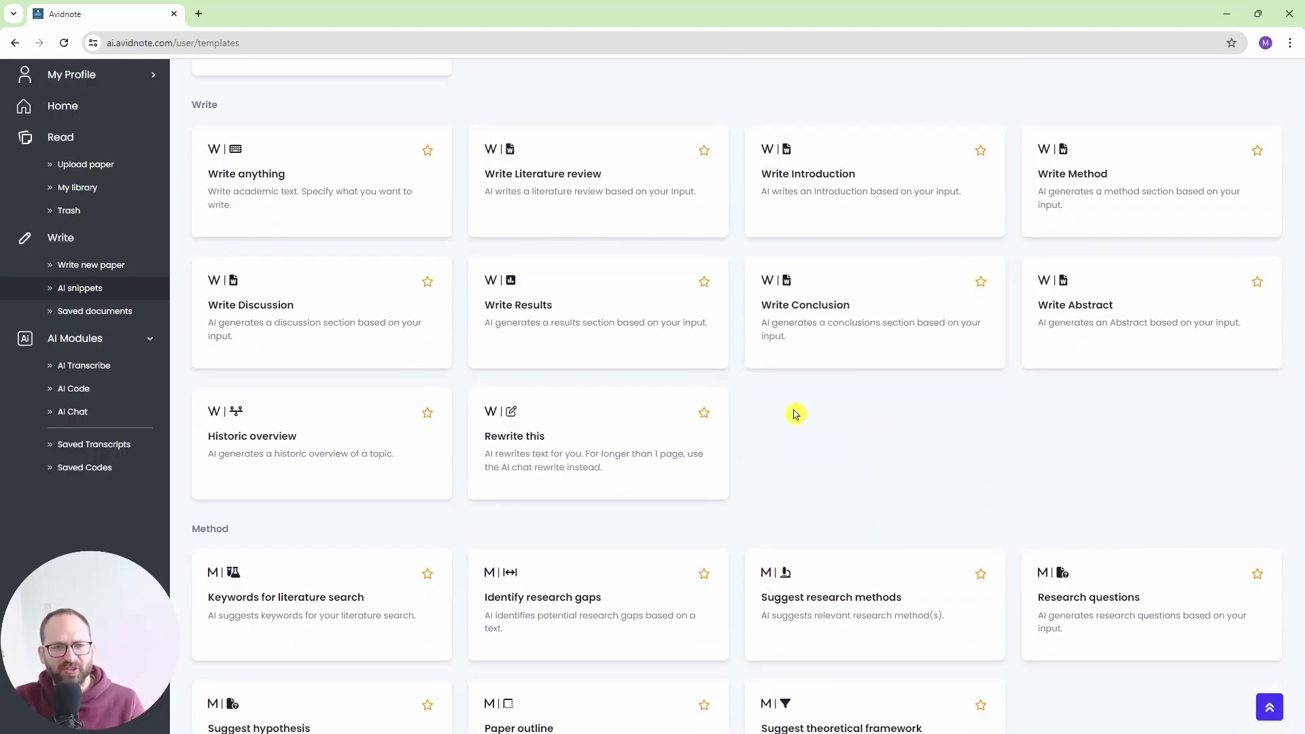
scroll(794, 412, "down", 1)
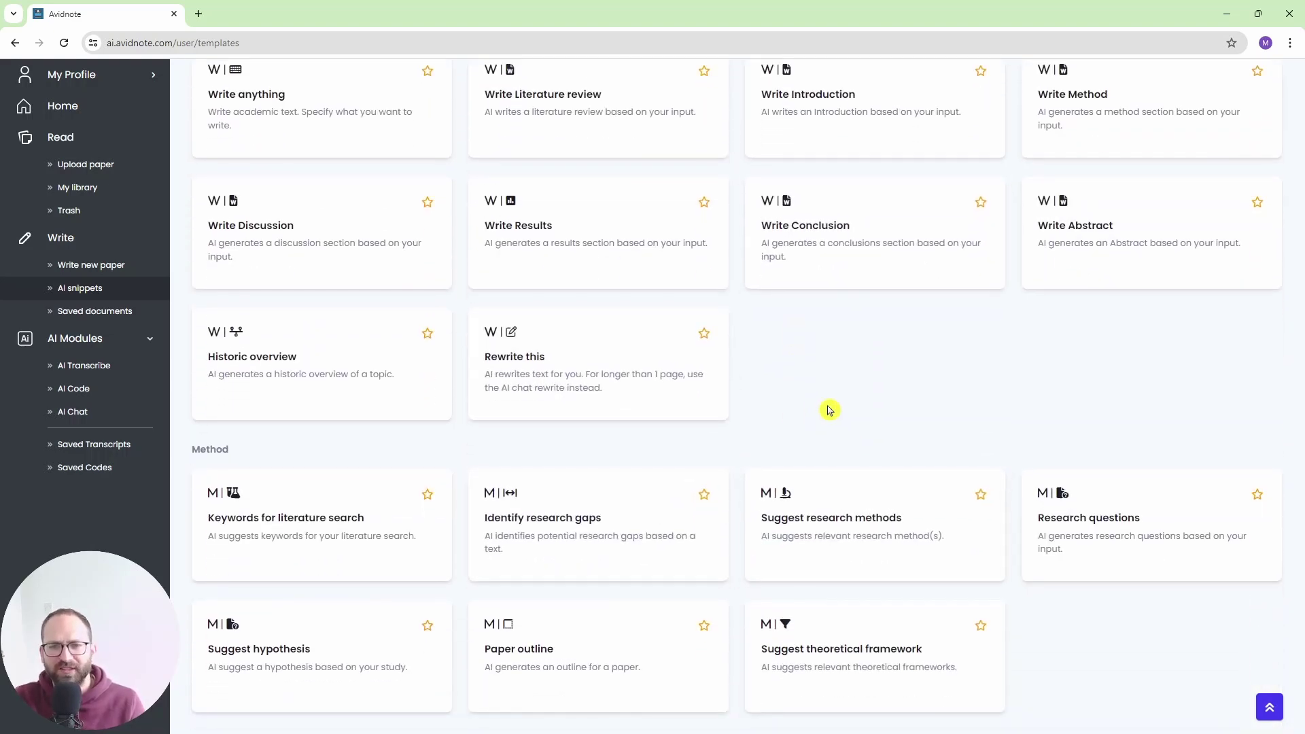
scroll(828, 410, "up", 10)
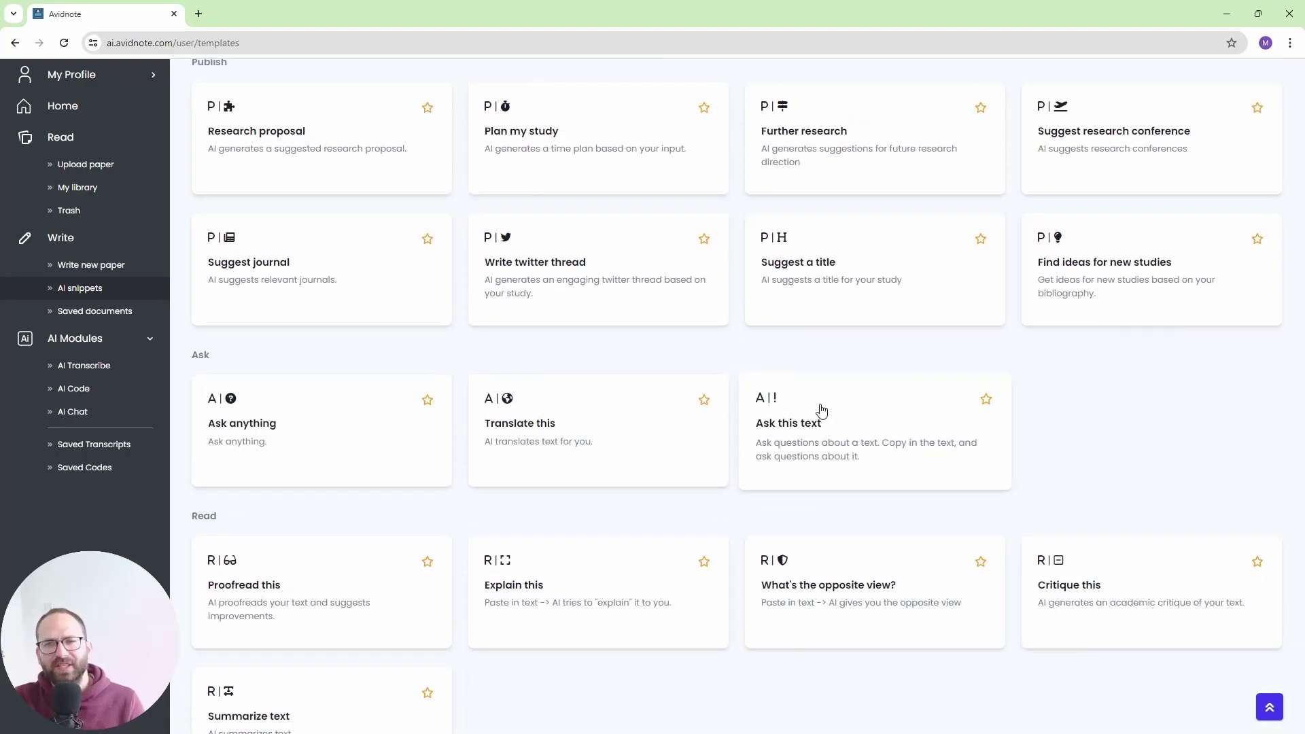
scroll(821, 410, "up", 9)
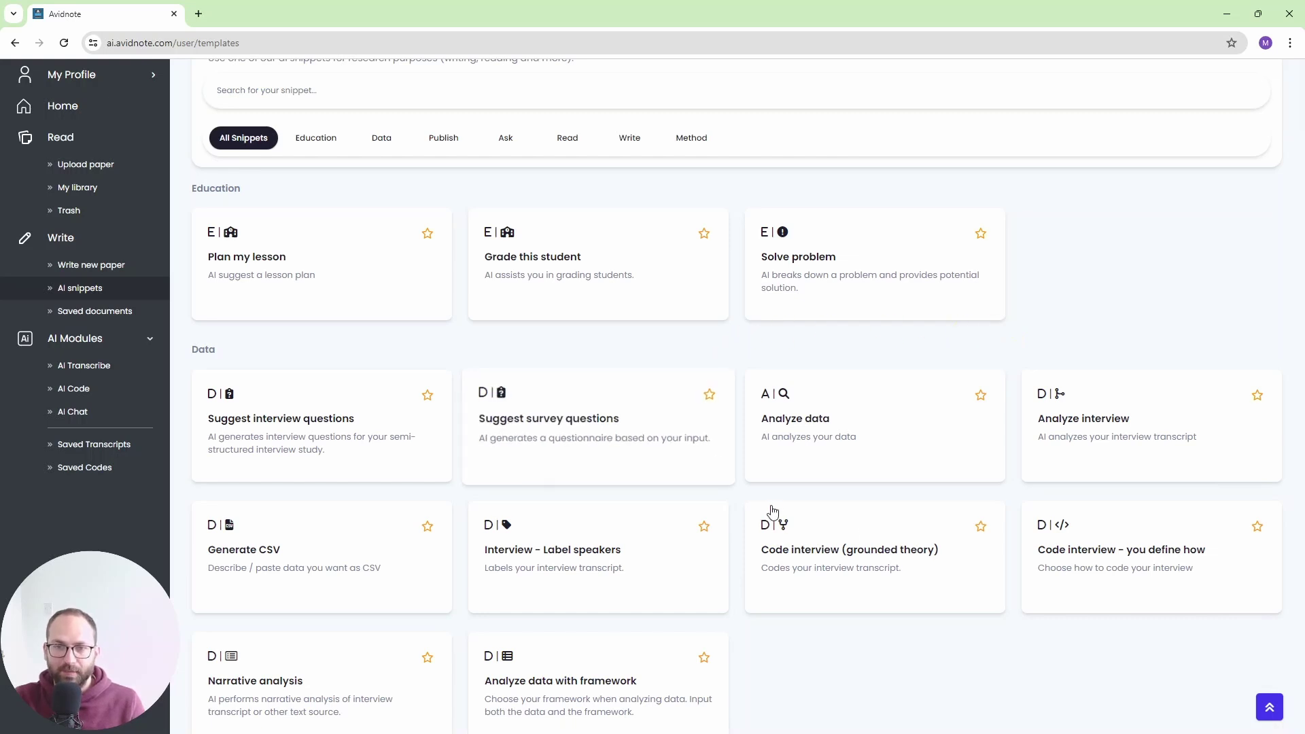
Open the Analyze data template and paste the rows of winning numbers into its data field
left_click(817, 429)
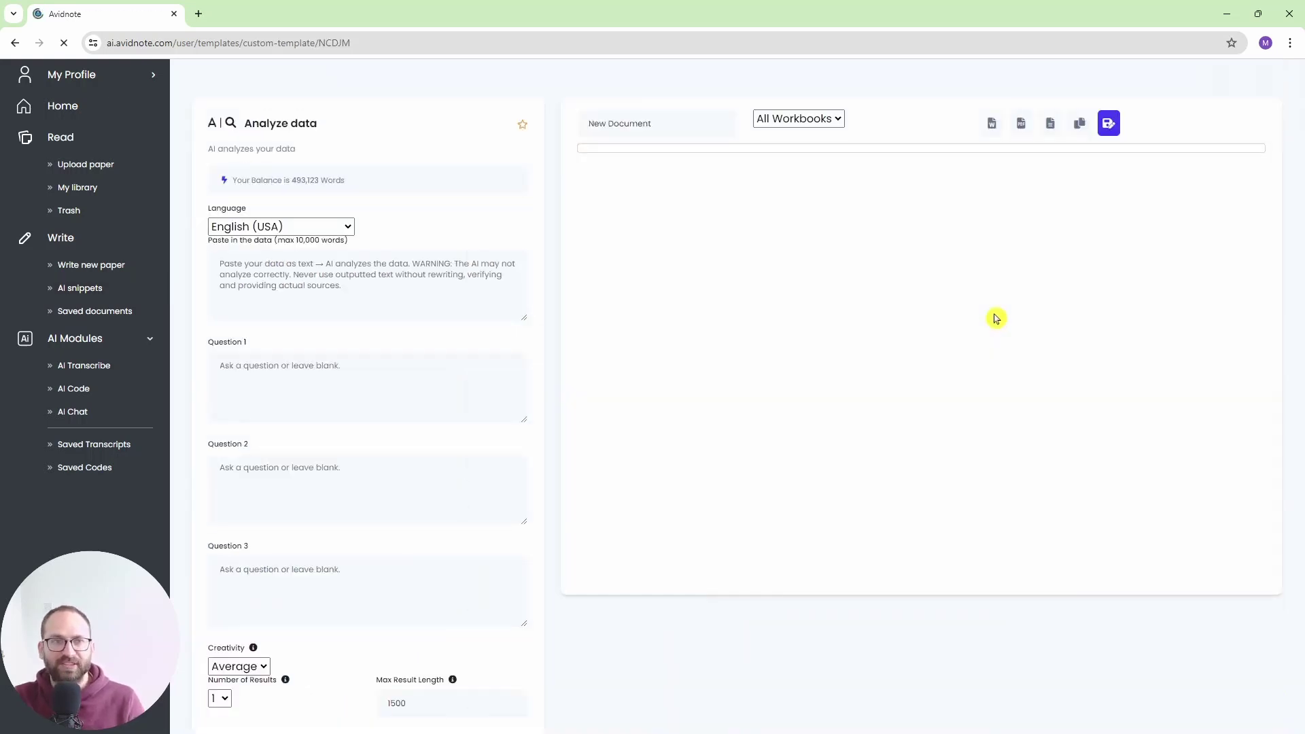
left_click(323, 302)
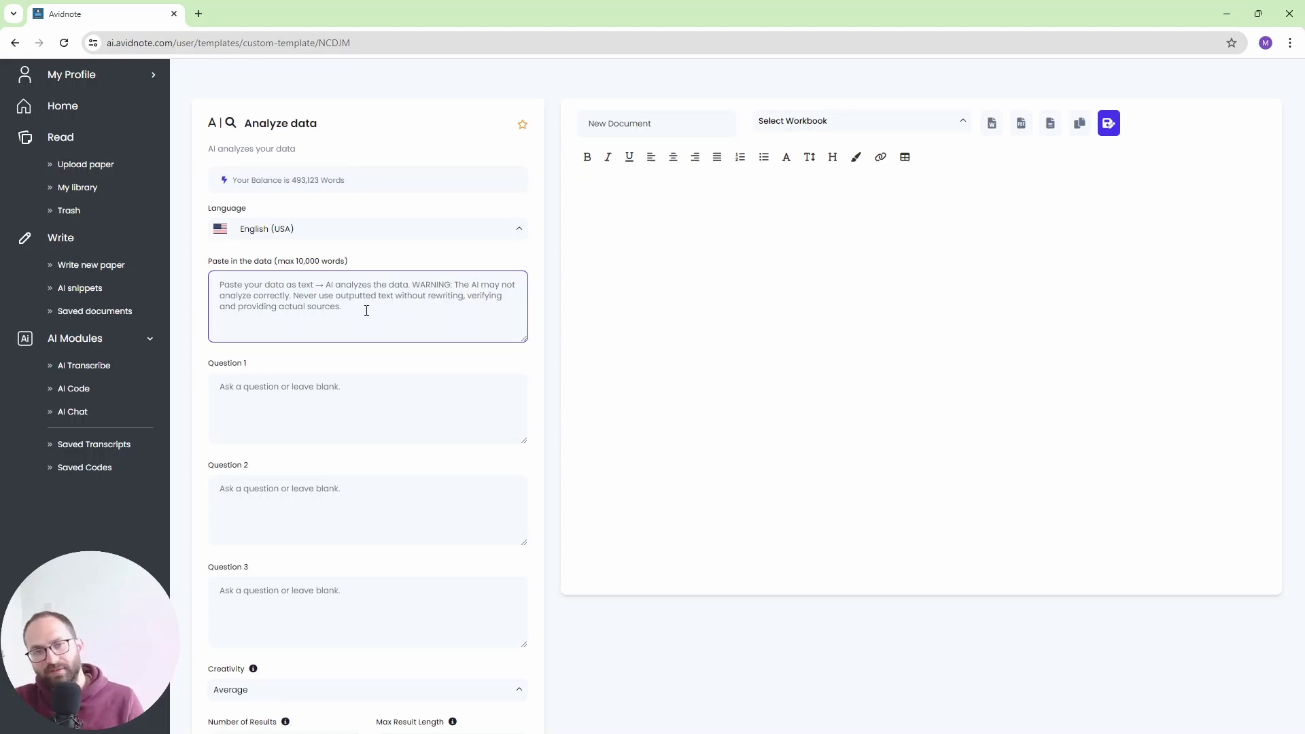
left_click(282, 257)
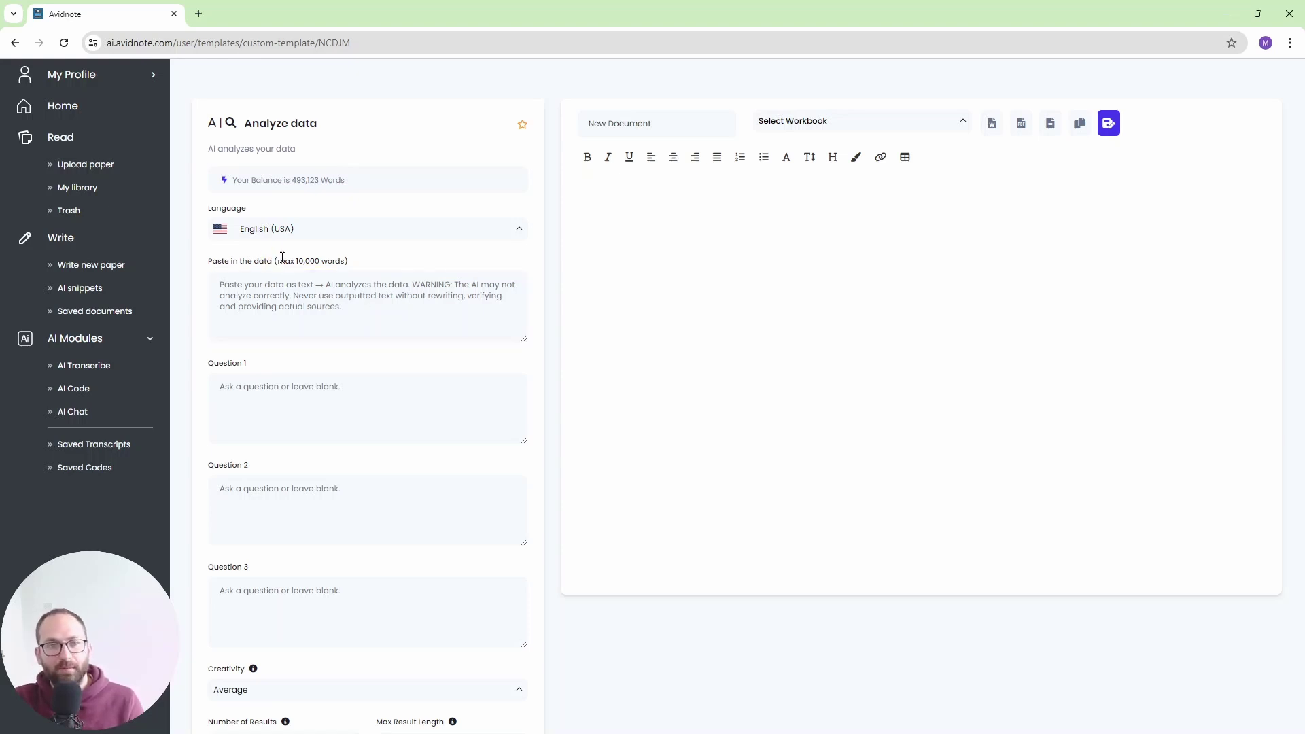
left_click_drag(284, 261, 349, 264)
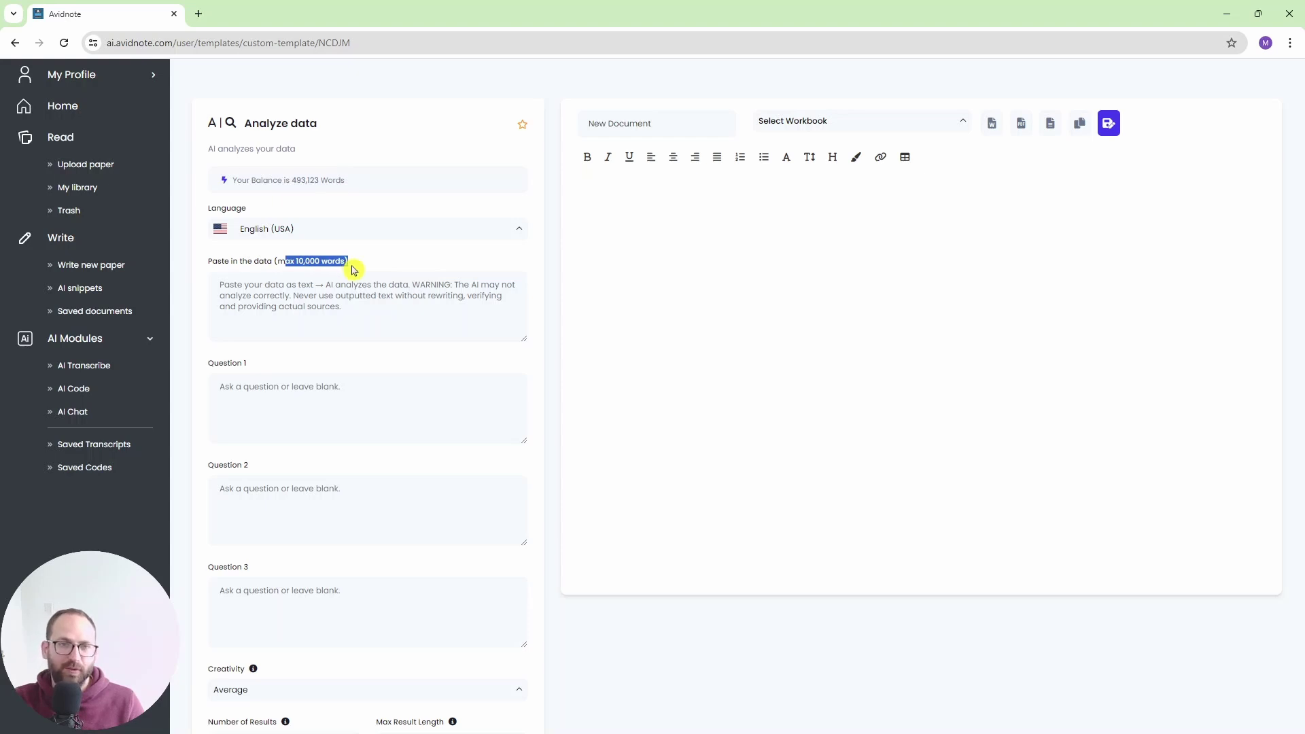
left_click(369, 302)
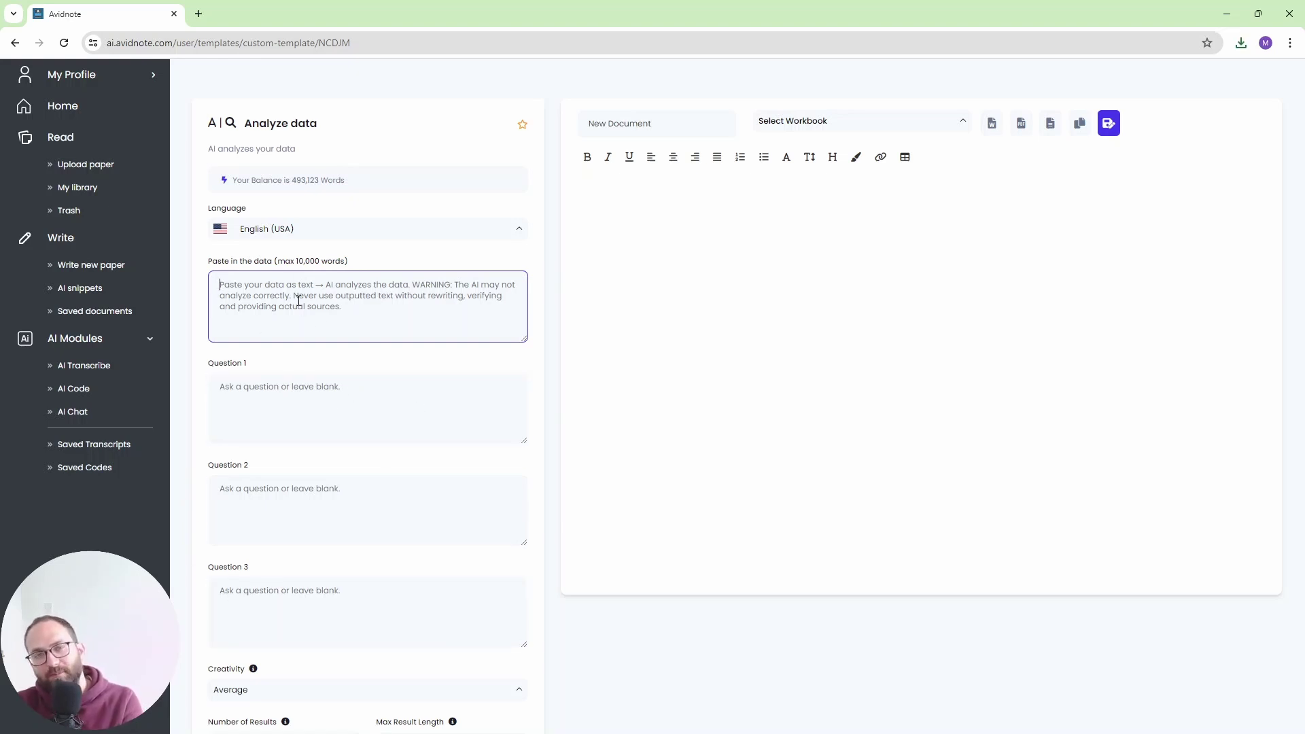
key("ctrl+v")
scroll(294, 309, "down", 3)
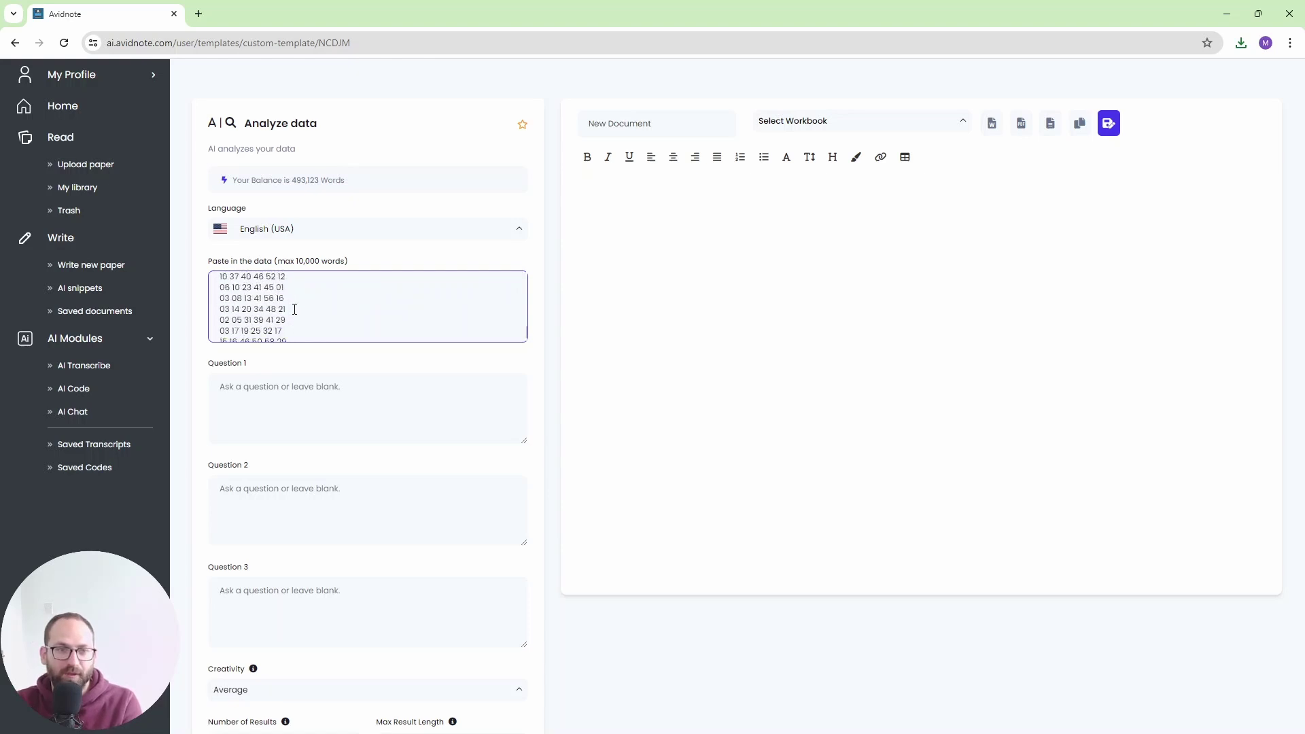
scroll(294, 309, "down", 5)
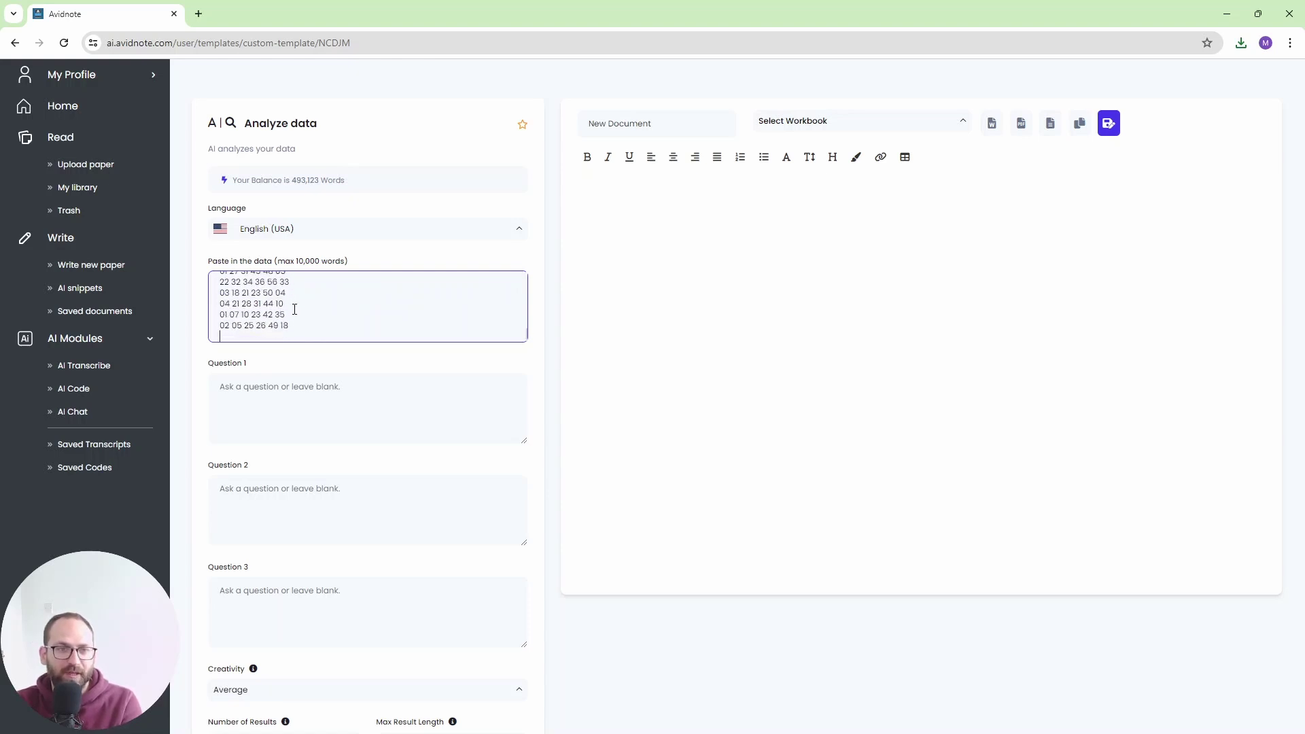
Enter Question 1: 'based on the string of numbers, what would be the nex to one'
left_click(269, 400)
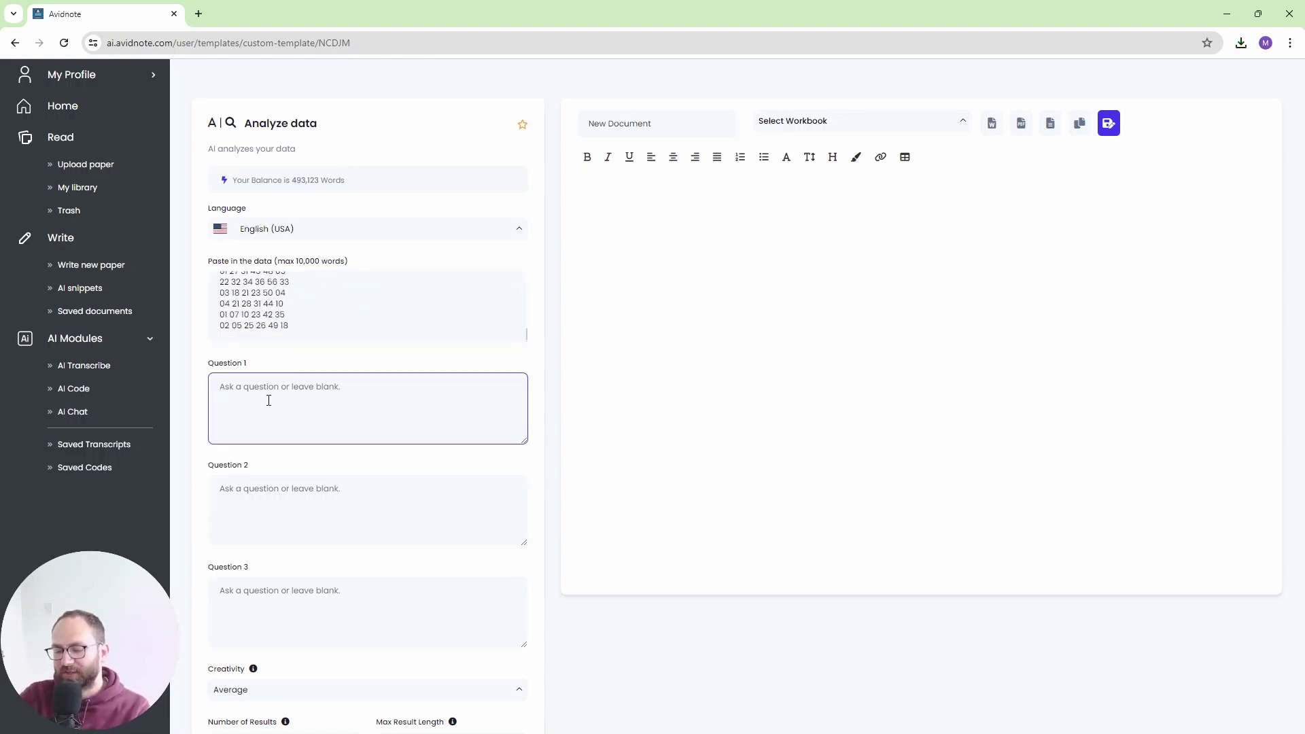
type("based on the ")
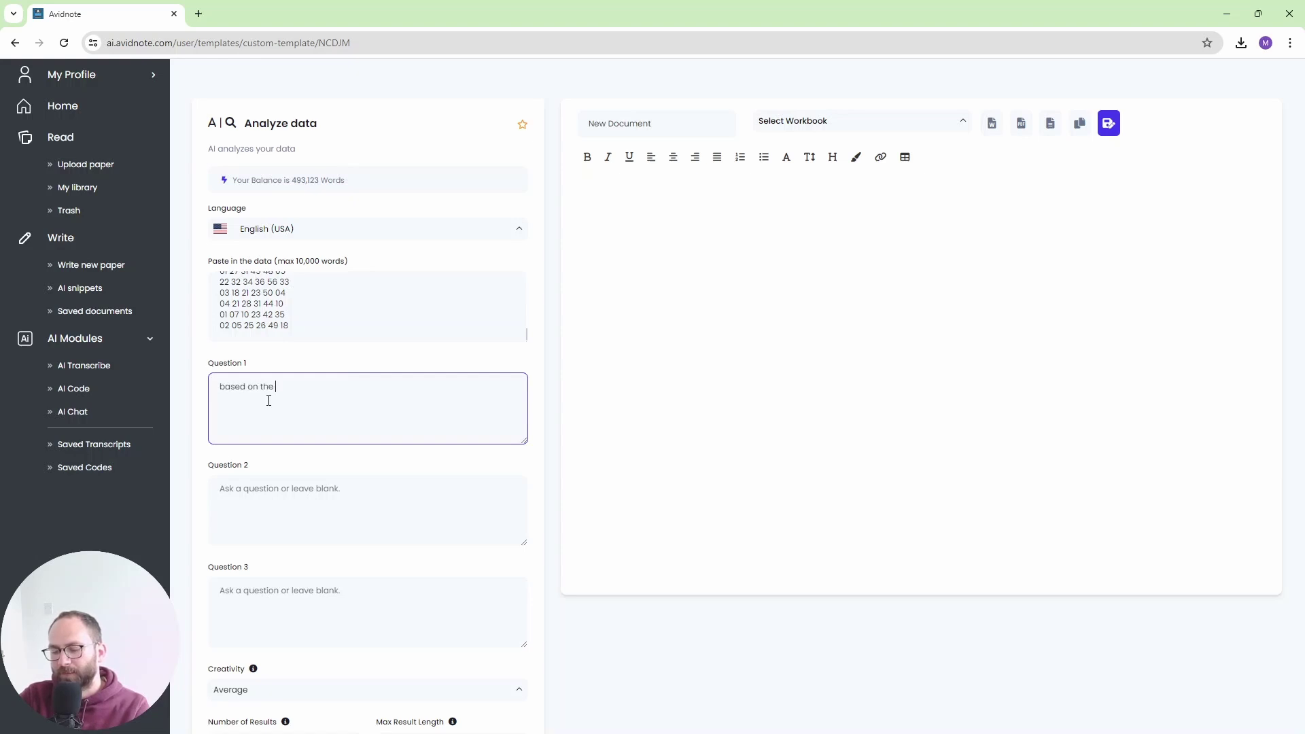
type("string ")
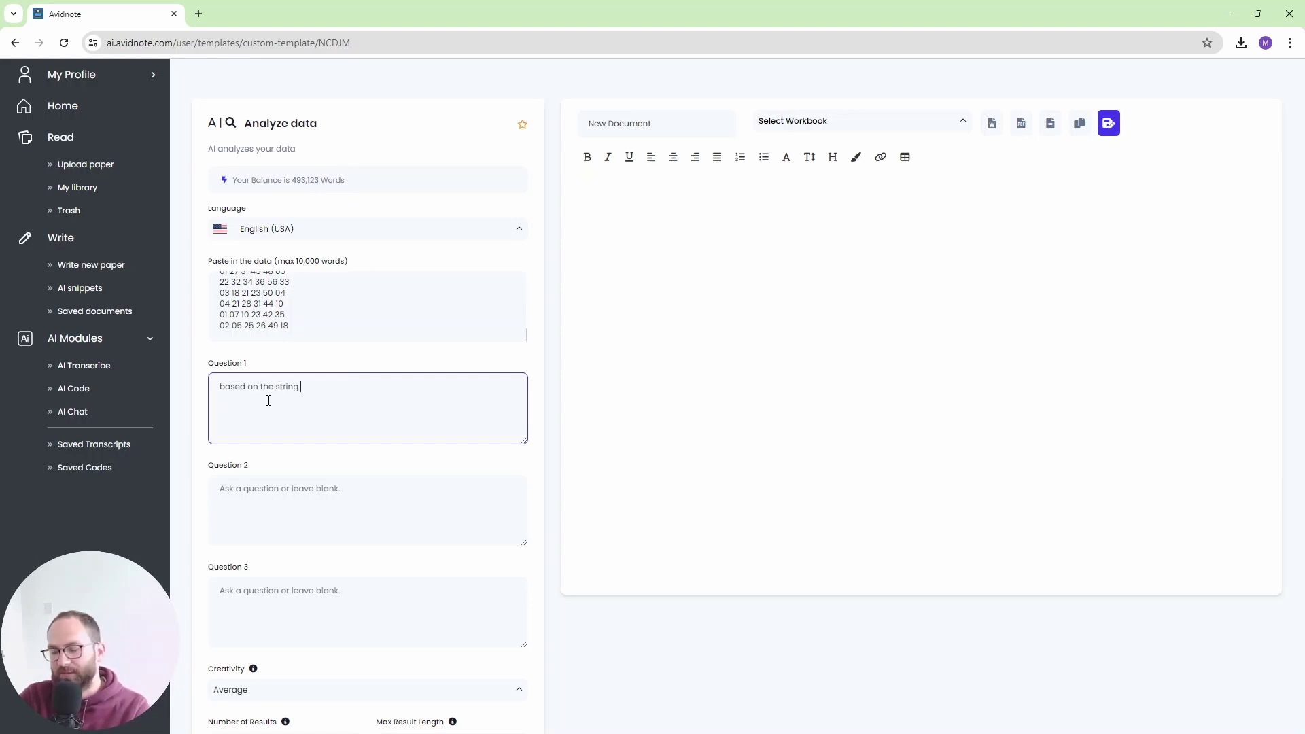
type("of number")
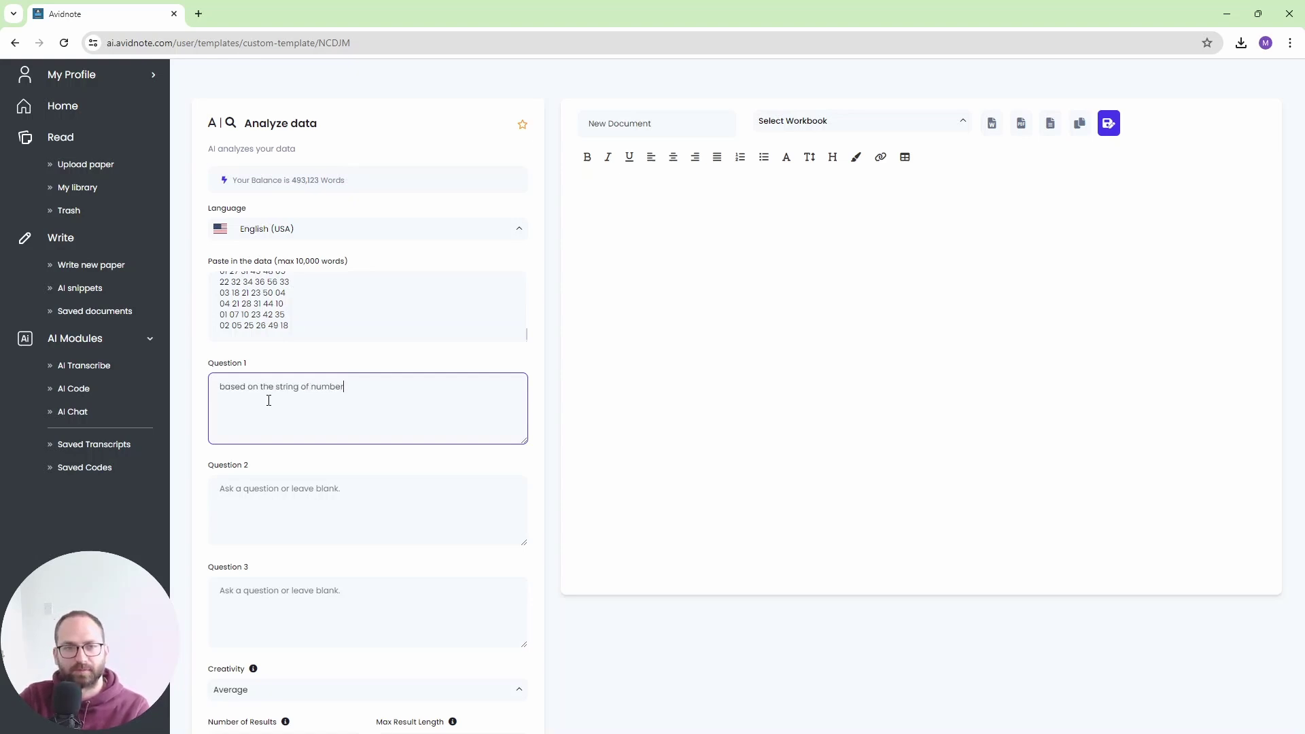
type("s, what would b")
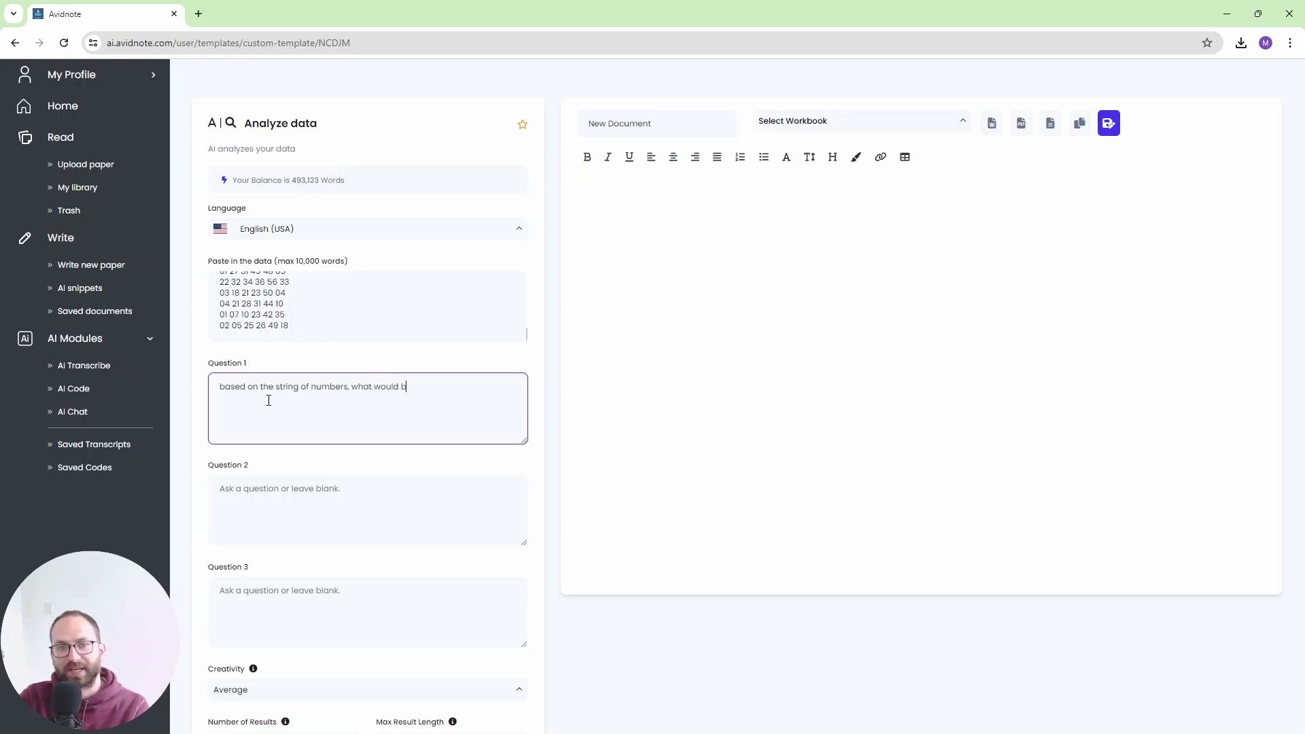
type("e the nex tone")
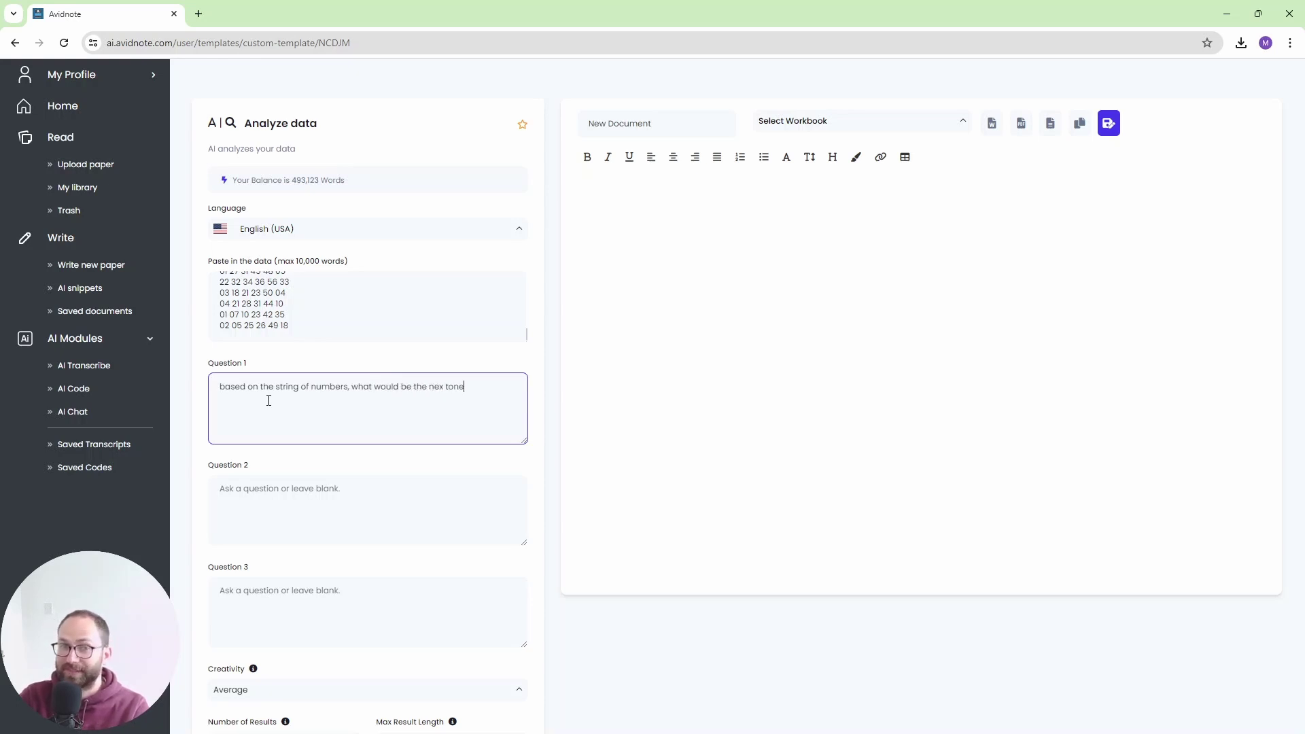
key("BackSpace")
key("BackSpace")
key("BackSpace")
key("BackSpace")
key("BackSpace")
type("t one")
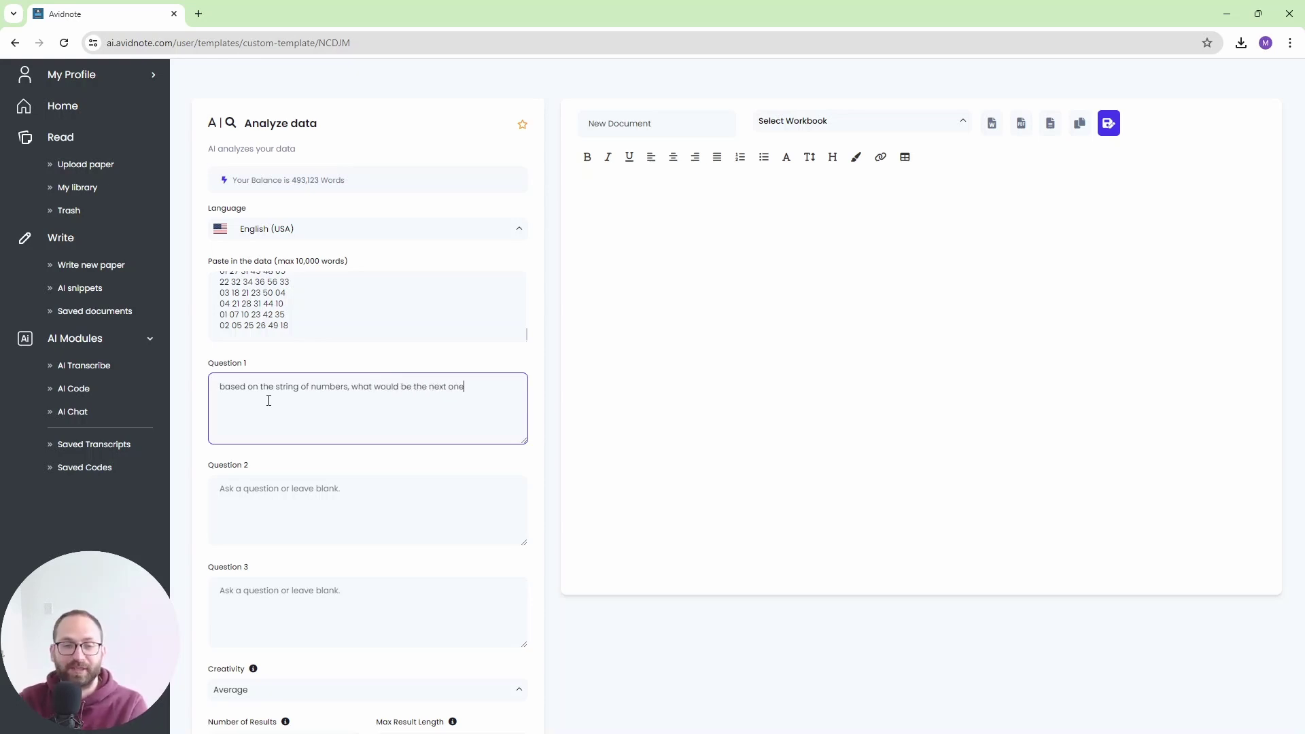
scroll(293, 442, "down", 2)
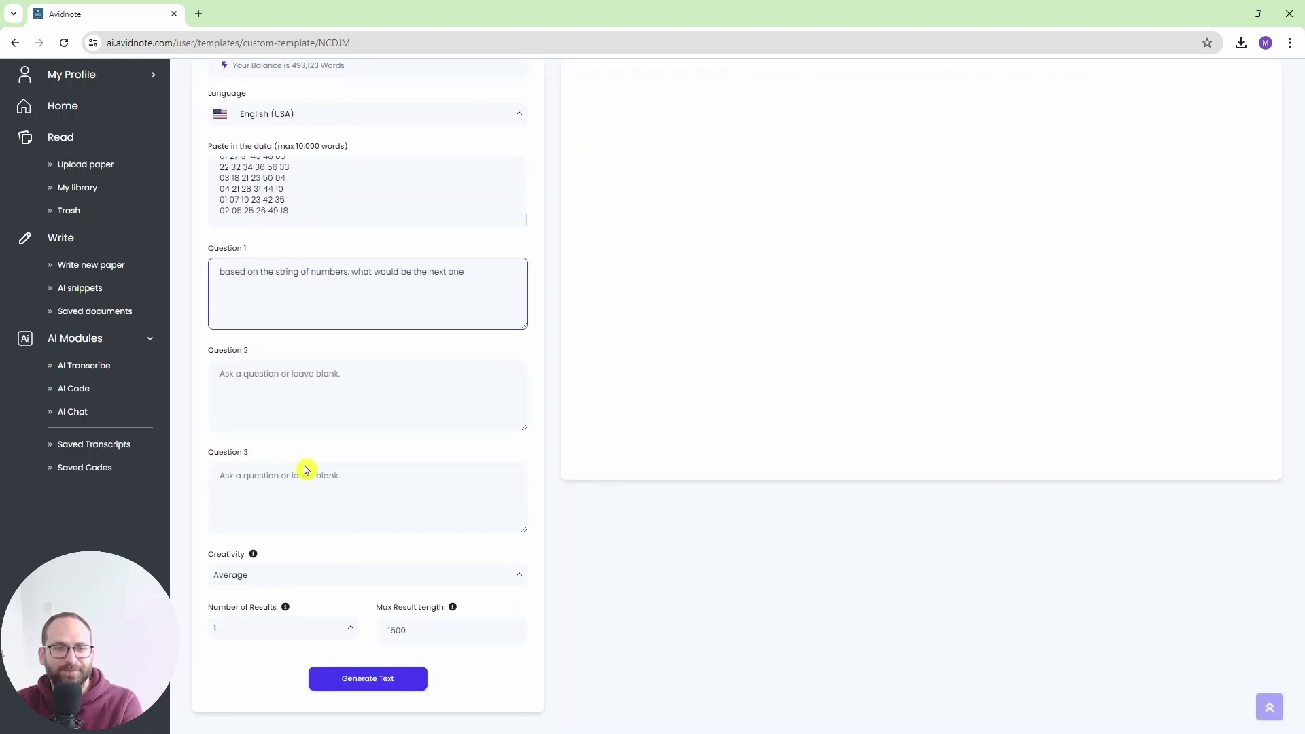
Generate the analysis and highlight the frequency insights: 18 most, 12 least, 18/24/32/45 and 01/07/09/10/23
left_click(358, 688)
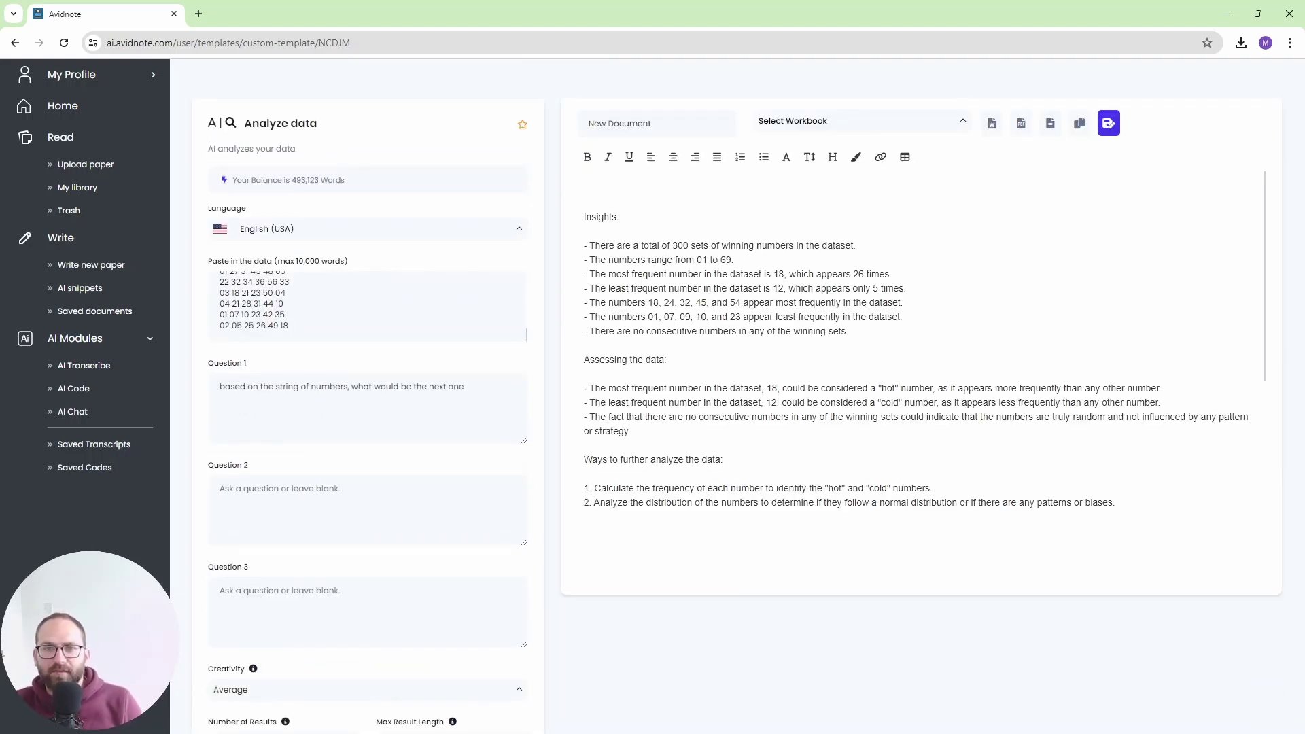
left_click_drag(621, 274, 924, 278)
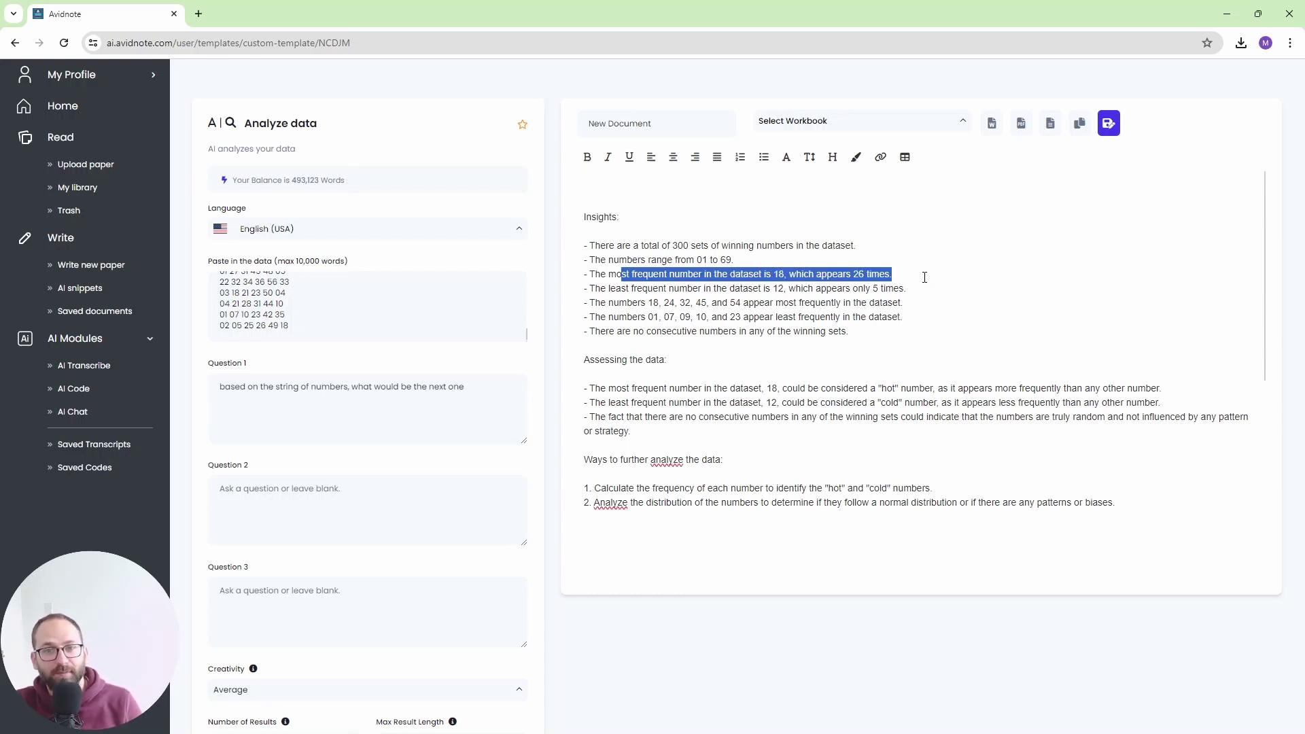
left_click_drag(643, 288, 785, 288)
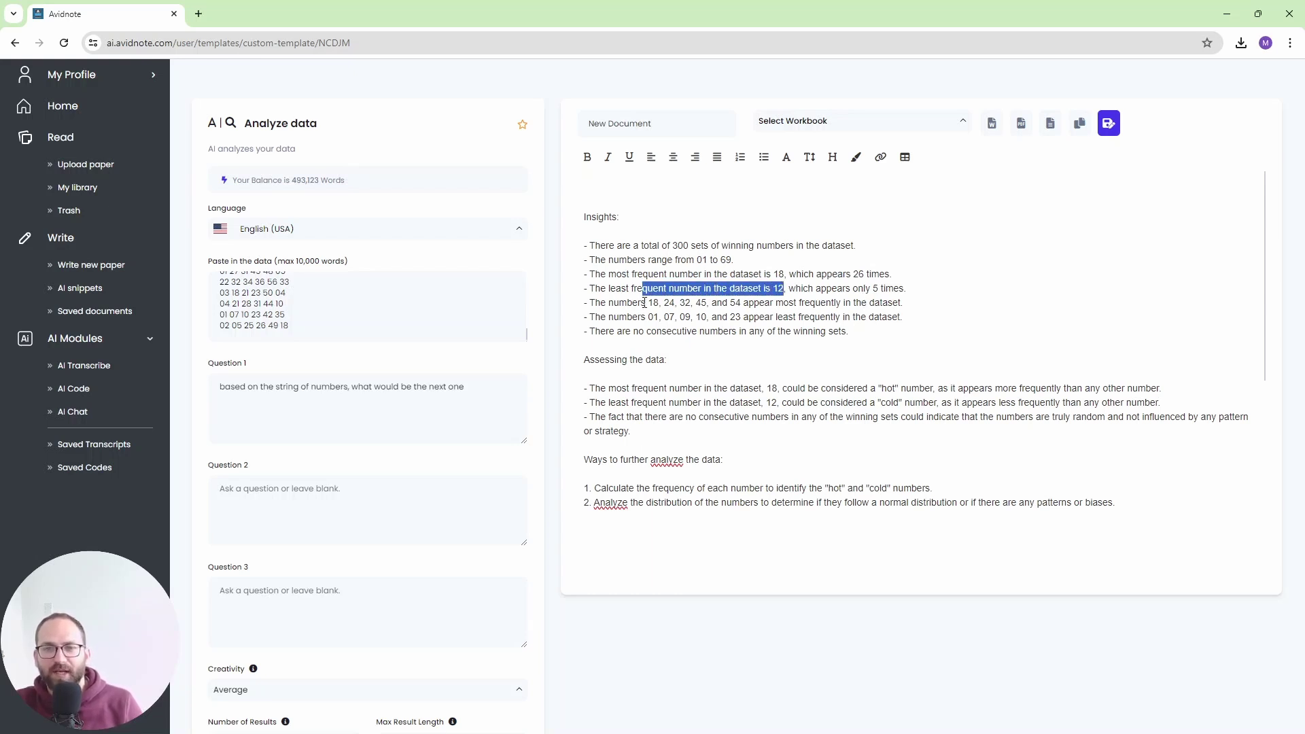
left_click_drag(648, 303, 930, 307)
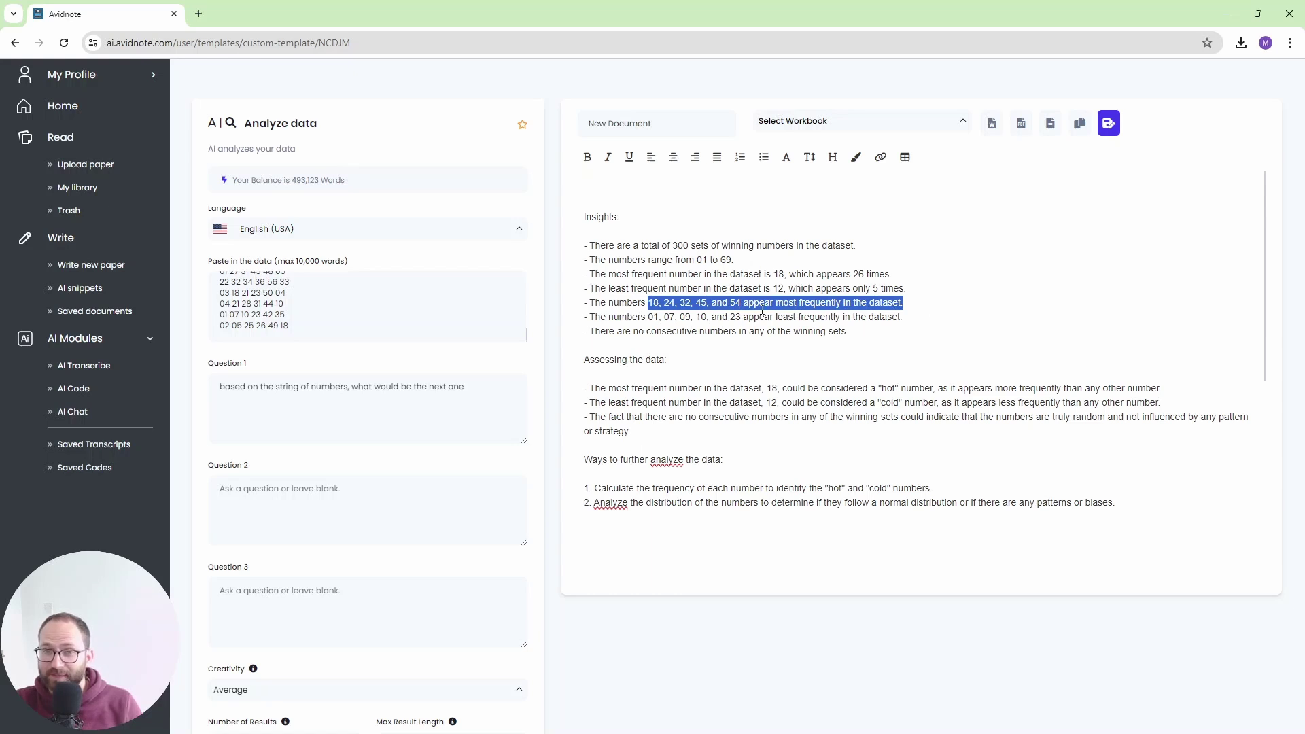
left_click_drag(648, 317, 743, 319)
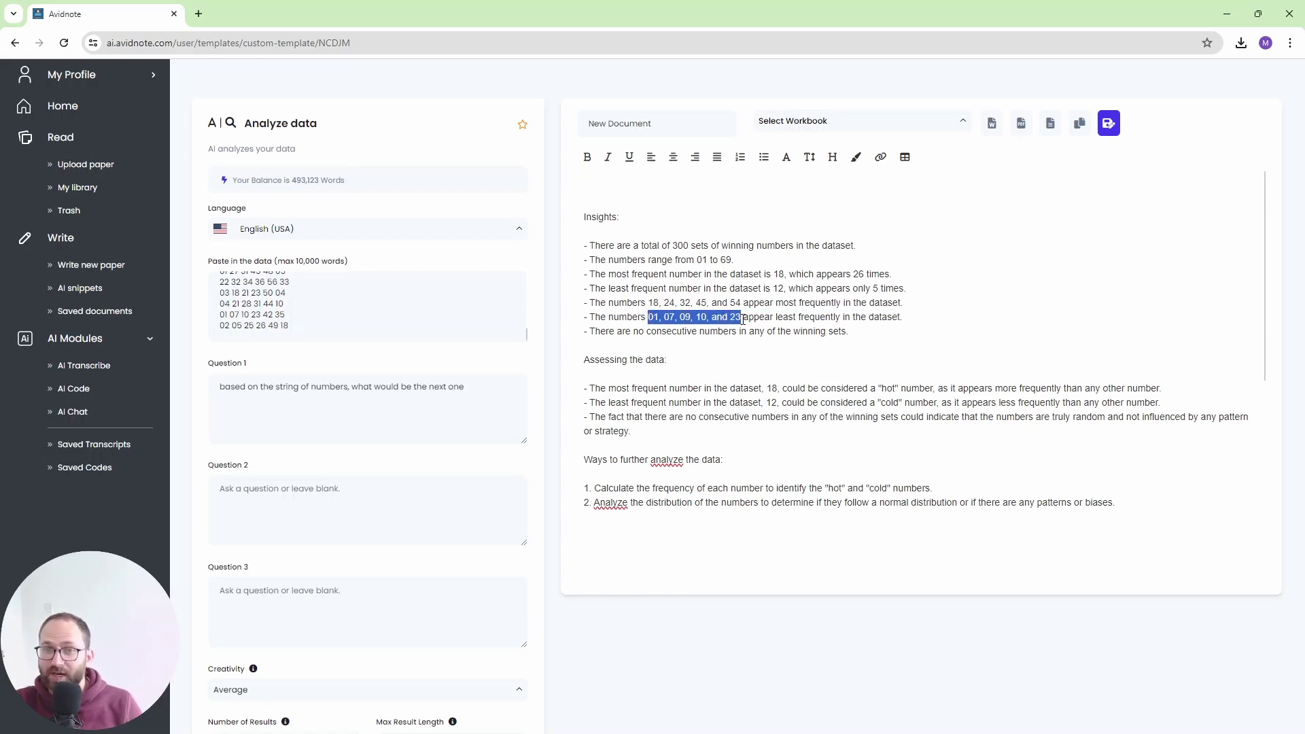
Highlight the no-consecutive-numbers note and the answer to Question 1 in the generated text
left_click(728, 342)
left_click_drag(622, 332, 855, 338)
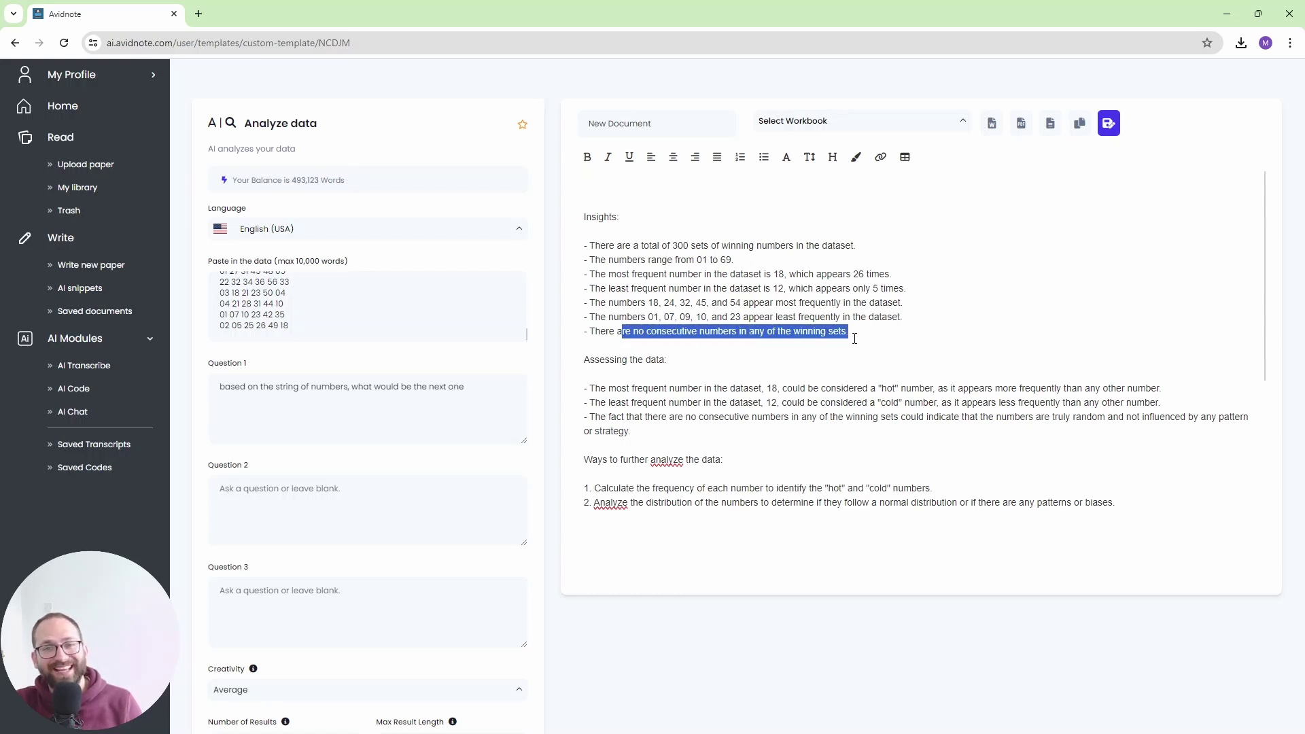
left_click(784, 356)
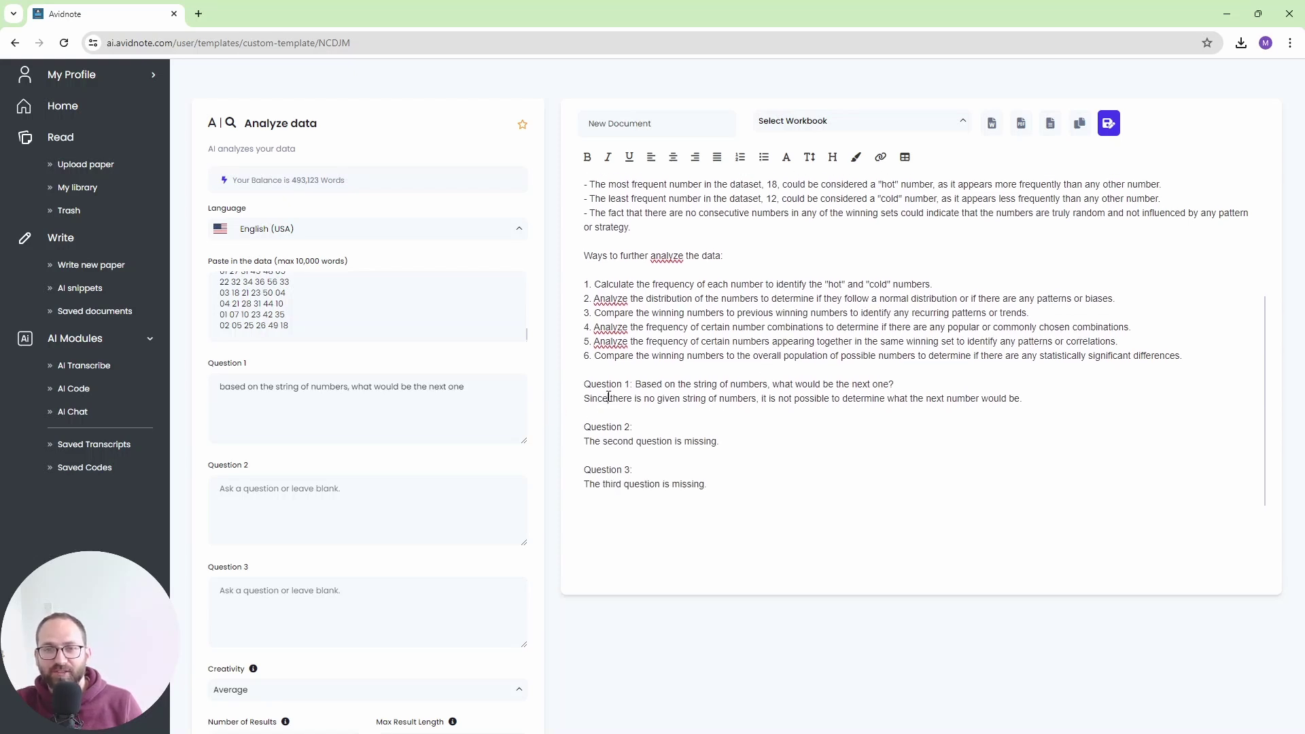
left_click_drag(609, 398, 1027, 399)
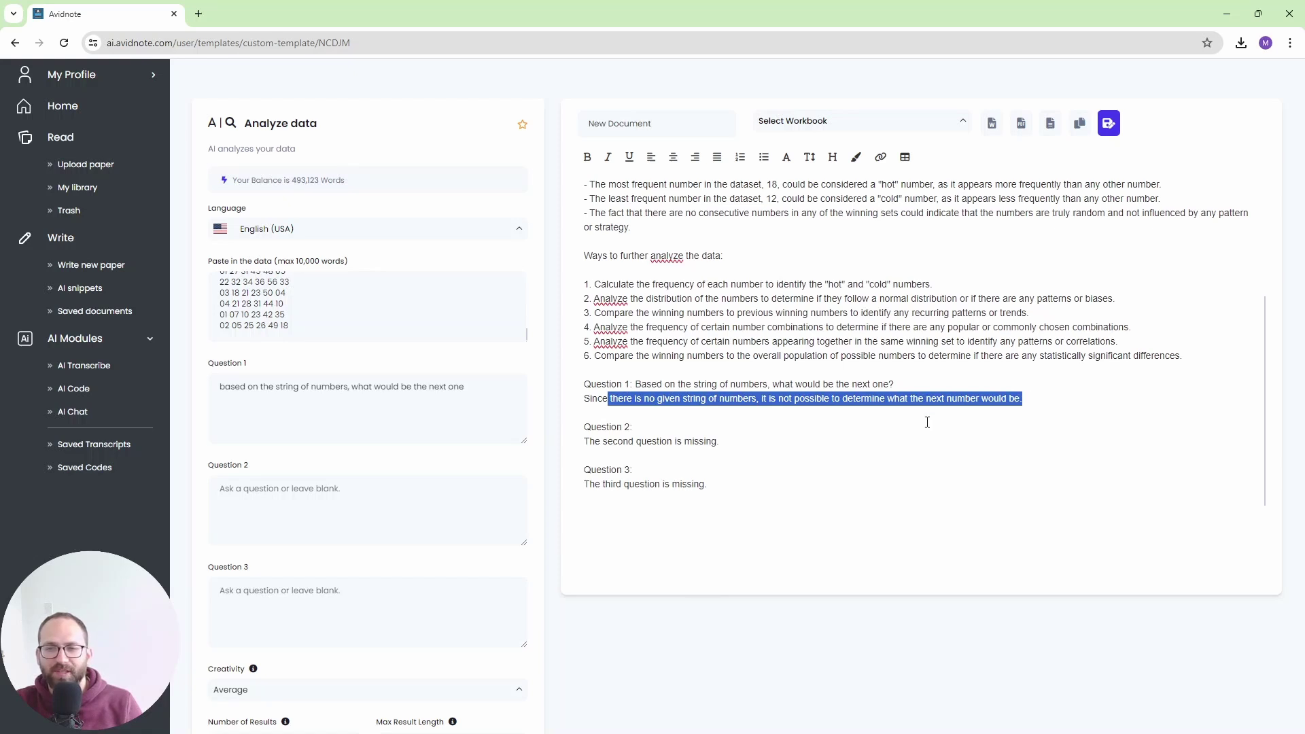
scroll(1000, 427, "up", 3)
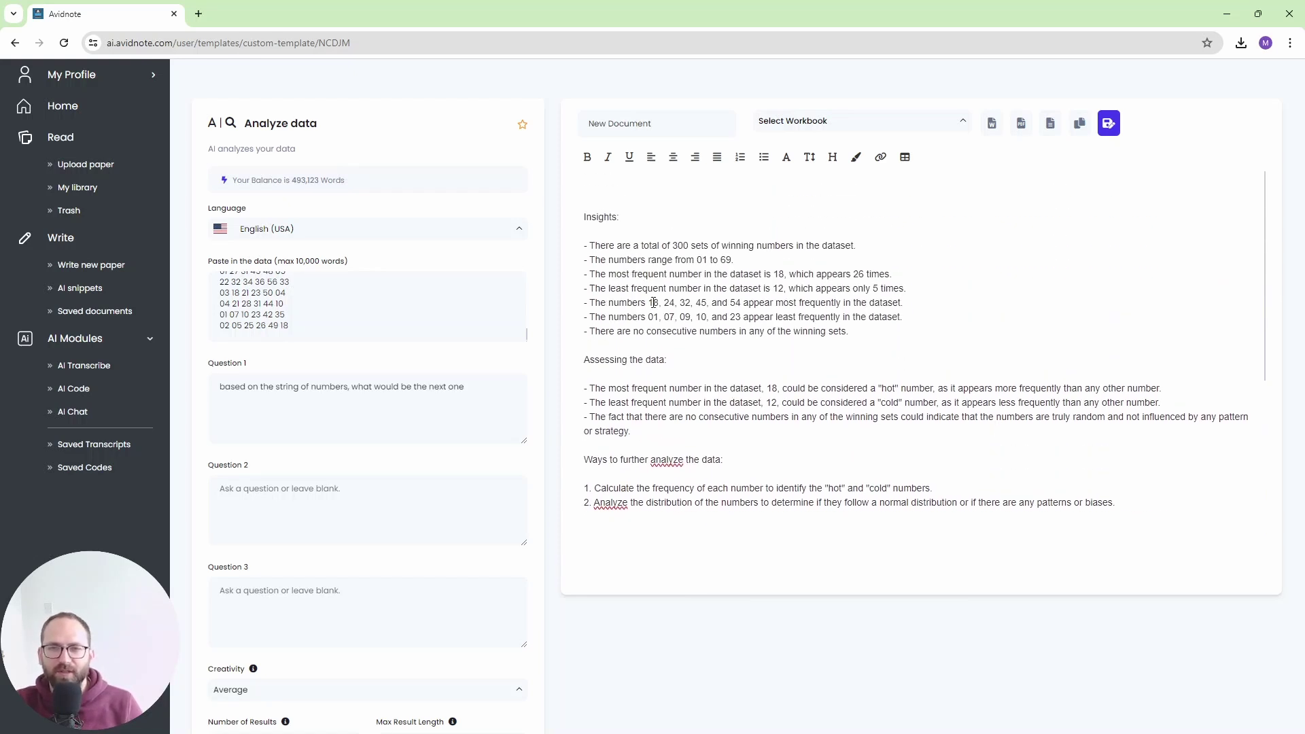
left_click_drag(654, 303, 858, 317)
left_click(855, 317)
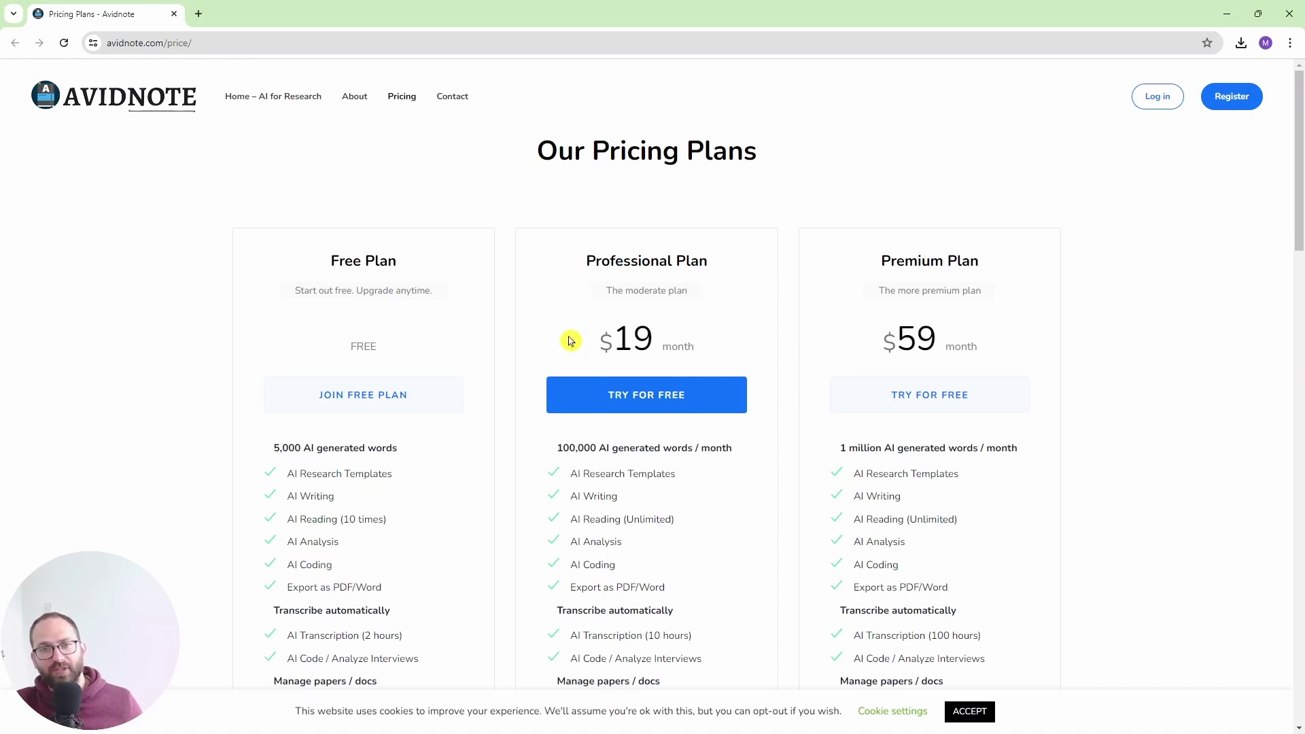
Highlight the $19 Professional Plan price on the Avidnote pricing page
double_click(622, 338)
left_click(623, 337)
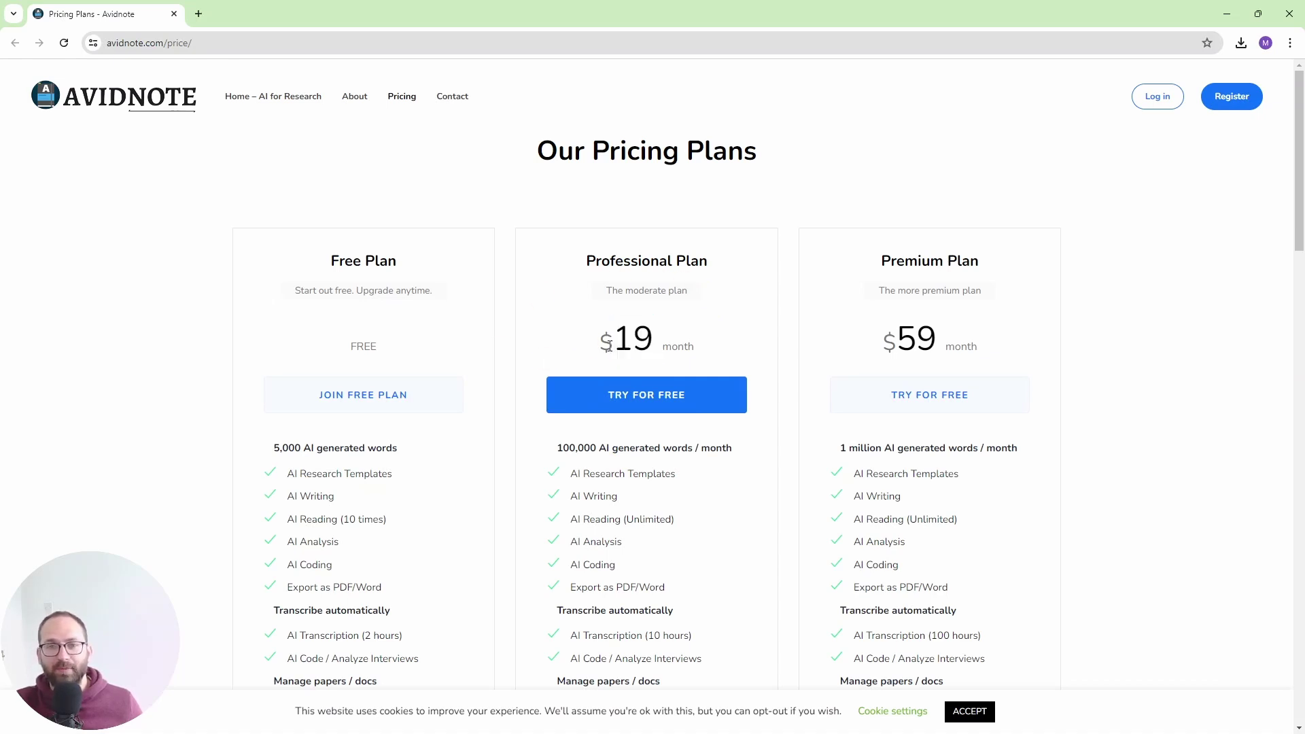